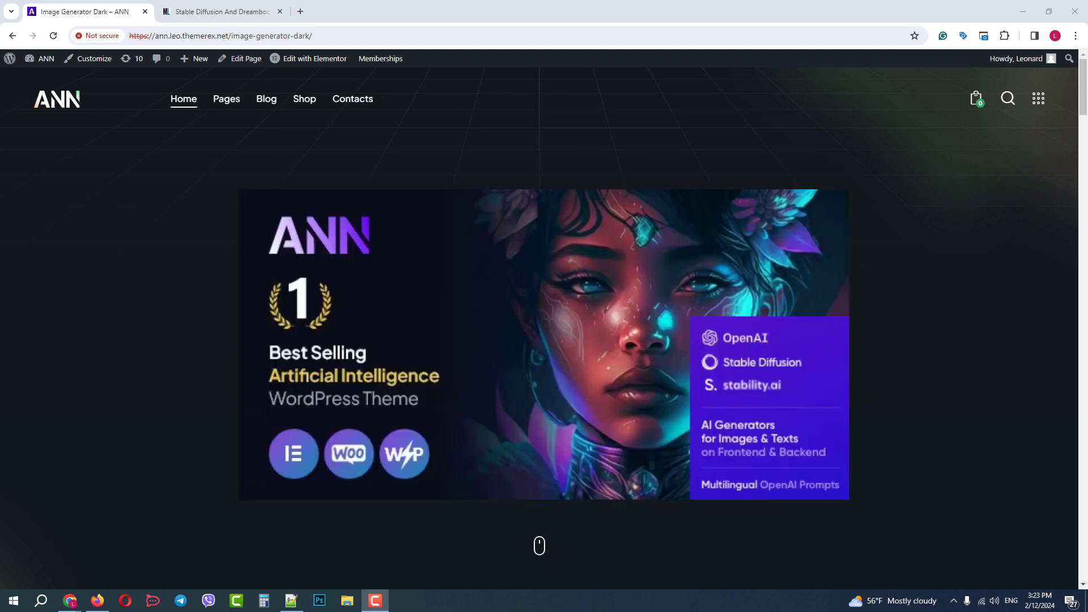
Switch the Image Generator Dark prompt form to Advanced mode, then back to Standard.
{"action": "scroll", "coordinate": [834, 318], "scroll_direction": "down", "scroll_amount": 2}
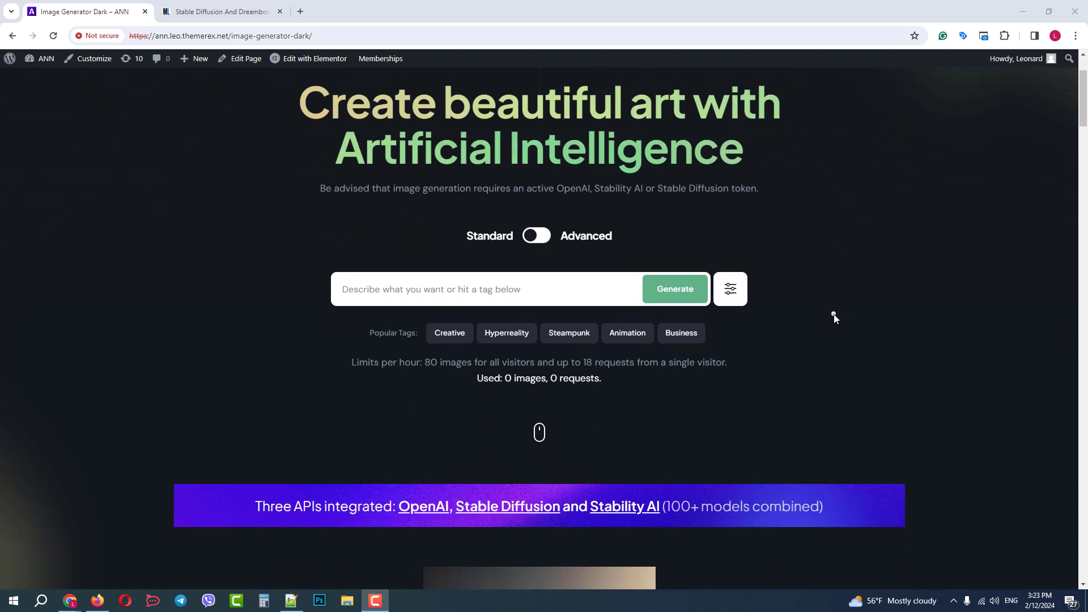
{"action": "scroll", "coordinate": [835, 318], "scroll_direction": "up", "scroll_amount": 2}
{"action": "left_click", "coordinate": [546, 351]}
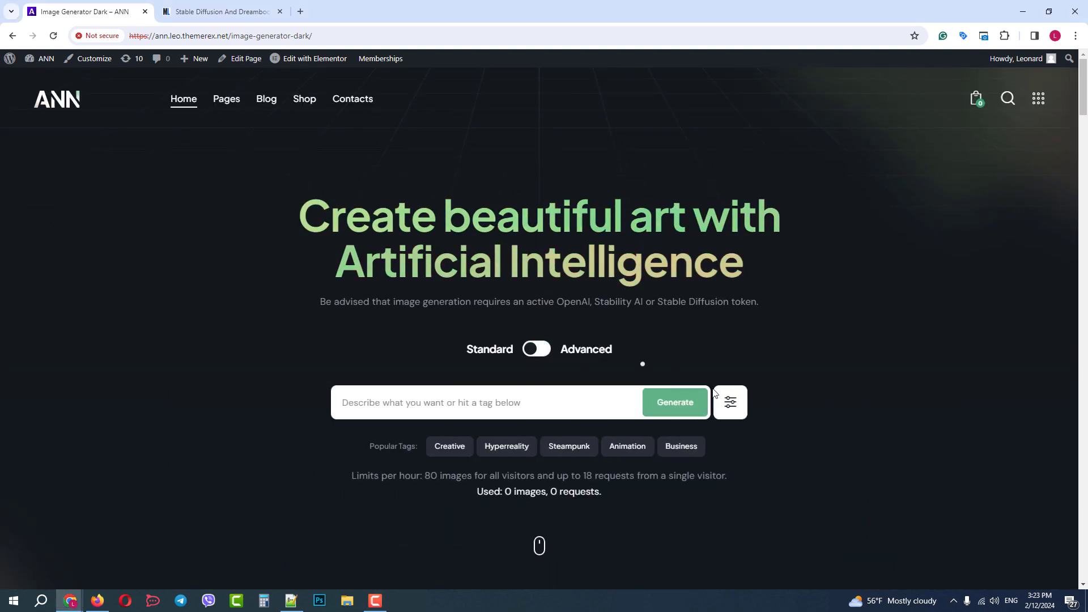
Review the Stable Diffusion models list, then enter the prompt 'realistic clear sea underwater world'.
{"action": "left_click", "coordinate": [731, 404]}
{"action": "scroll", "coordinate": [701, 468], "scroll_direction": "down", "scroll_amount": 5}
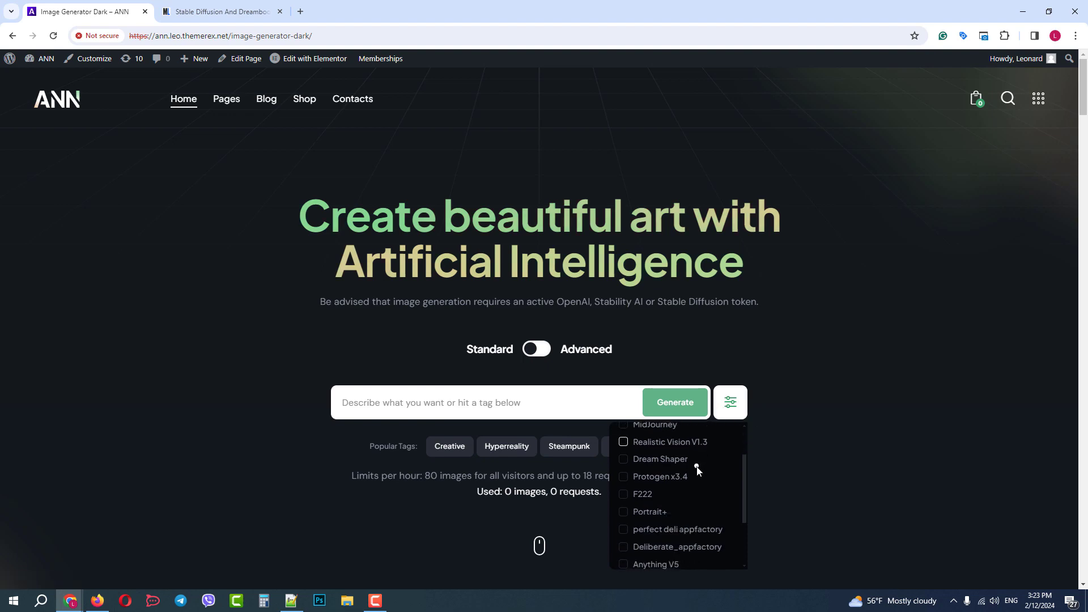
{"action": "scroll", "coordinate": [697, 462], "scroll_direction": "up", "scroll_amount": 5}
{"action": "left_click", "coordinate": [730, 403]}
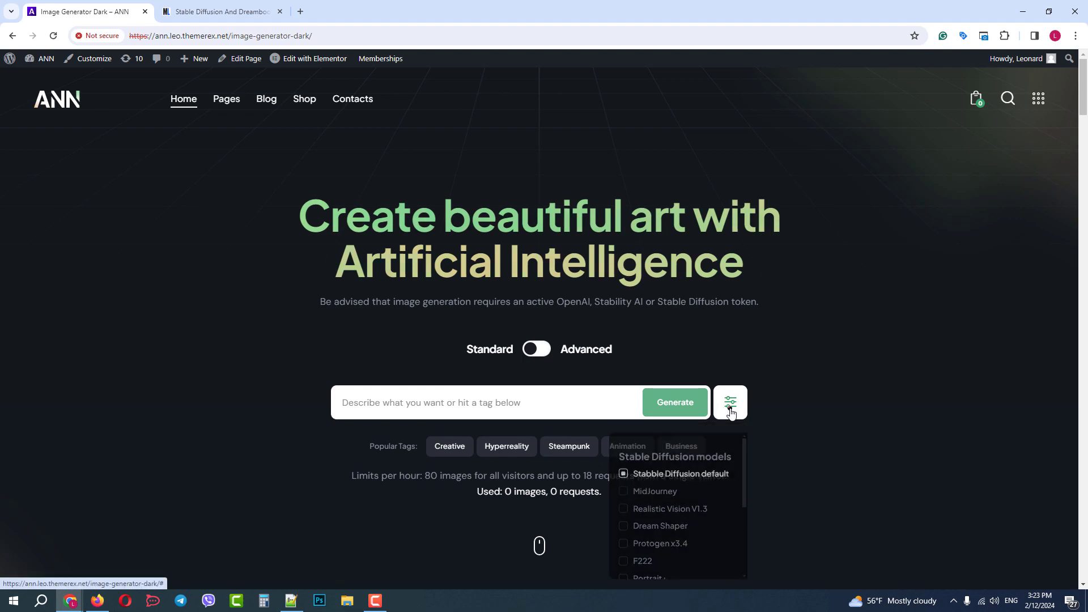
{"action": "left_click", "coordinate": [496, 398]}
{"action": "type", "text": "realistic cl"}
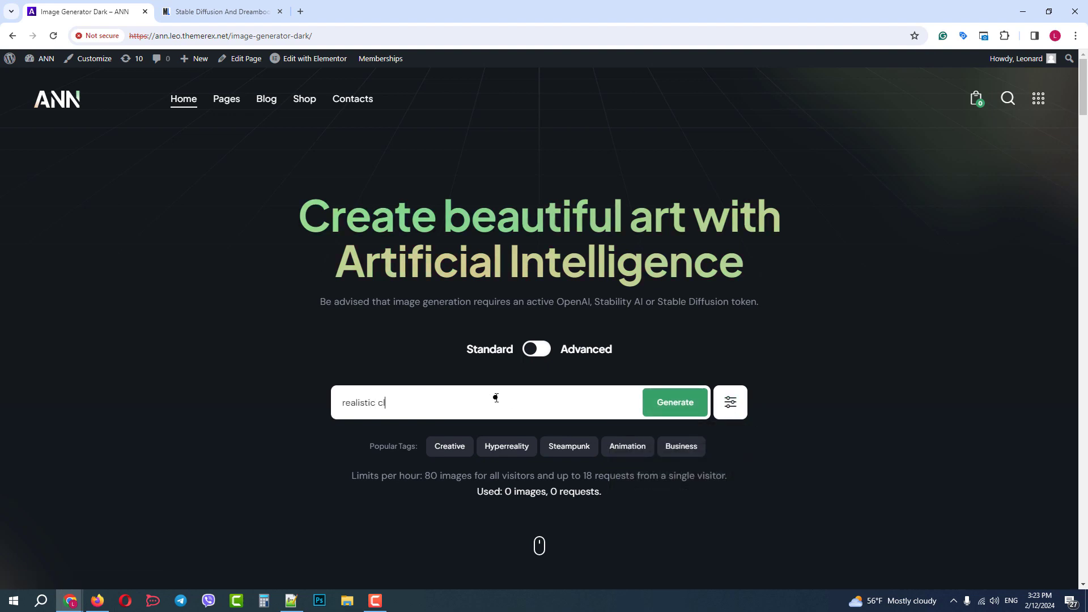
{"action": "type", "text": "ear sea underwater world"}
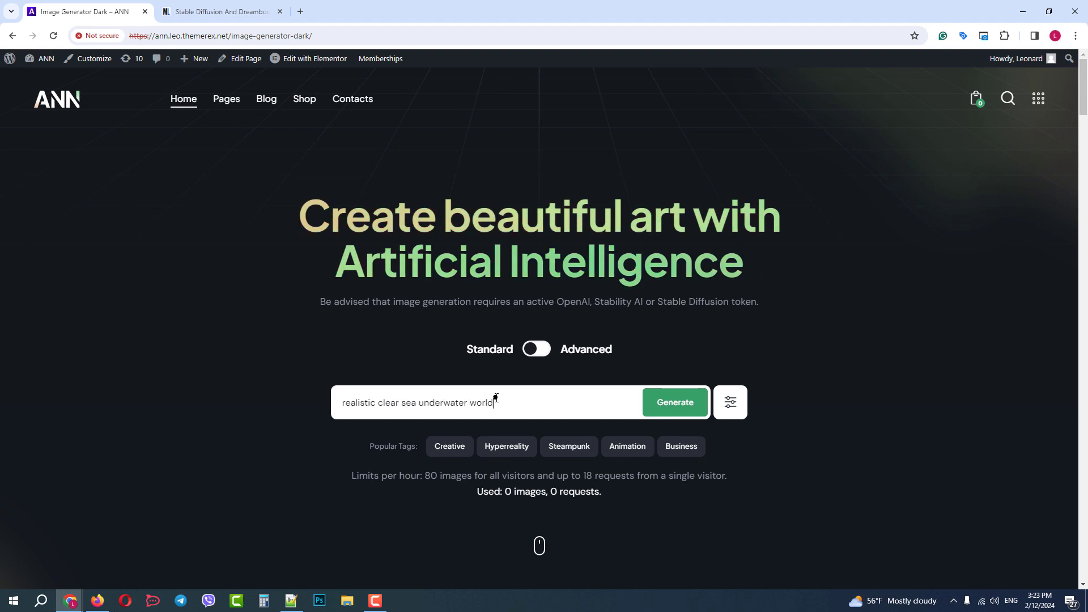
Generate three images from the underwater sea prompt.
{"action": "left_click", "coordinate": [650, 409]}
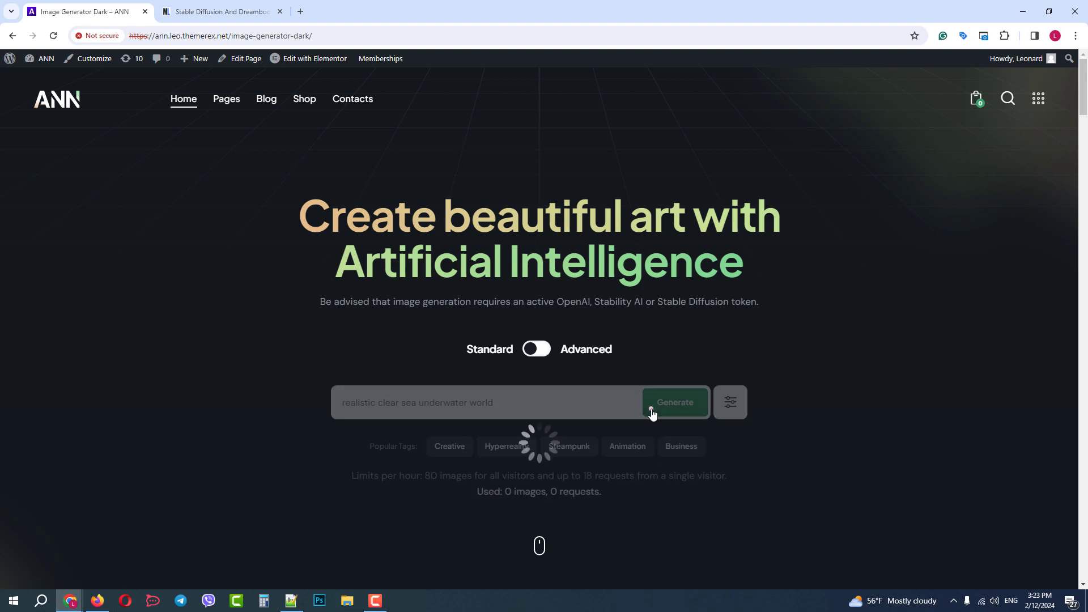
{"action": "scroll", "coordinate": [648, 408], "scroll_direction": "down", "scroll_amount": 2}
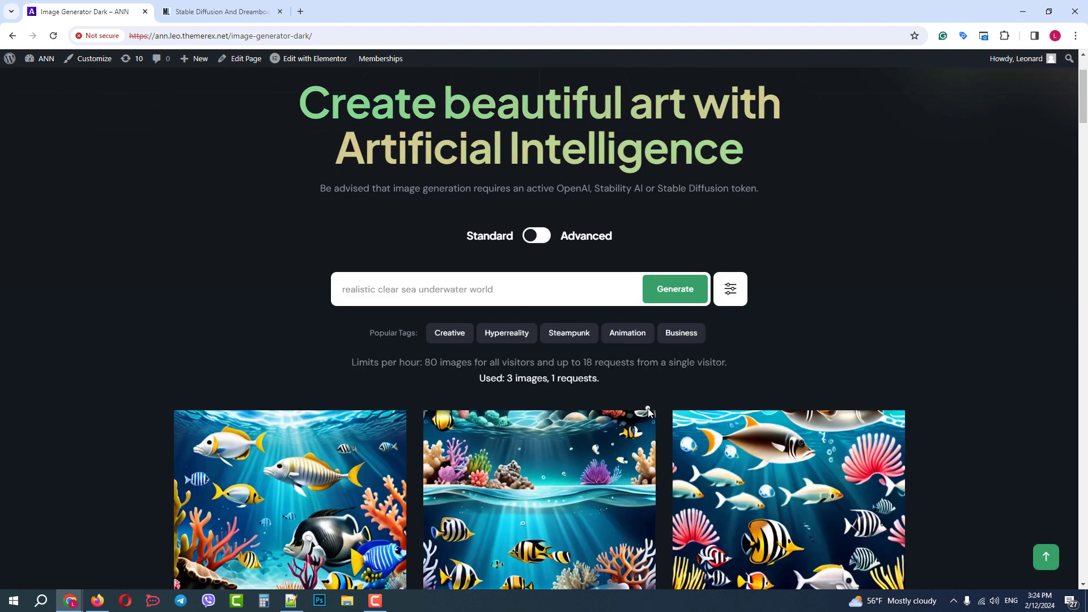
{"action": "scroll", "coordinate": [669, 401], "scroll_direction": "down", "scroll_amount": 3}
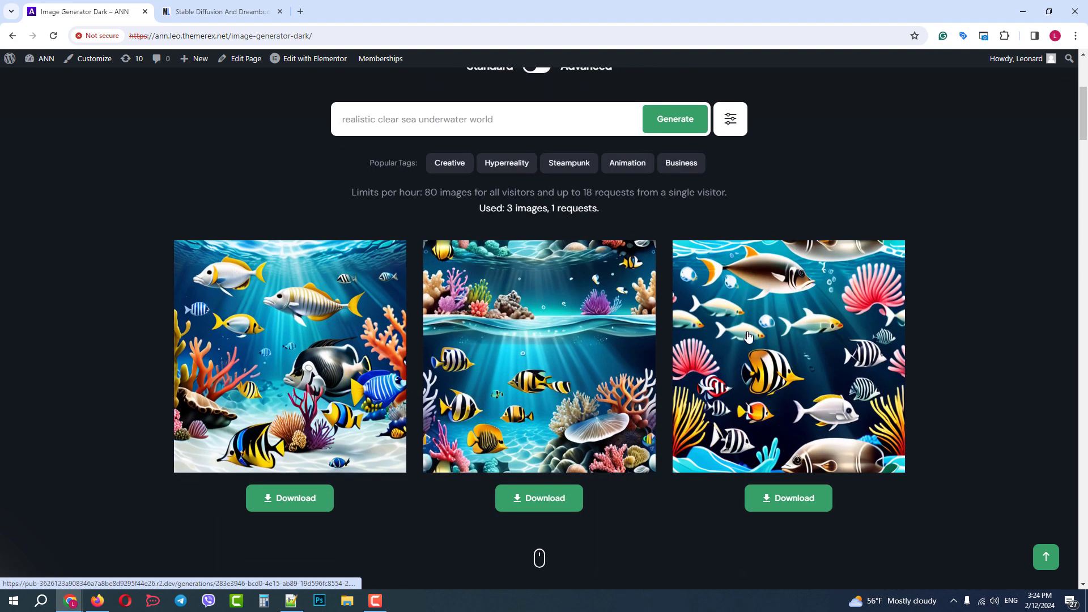
Download the first generated image as a PNG and check it in Photos.
{"action": "left_click", "coordinate": [299, 500]}
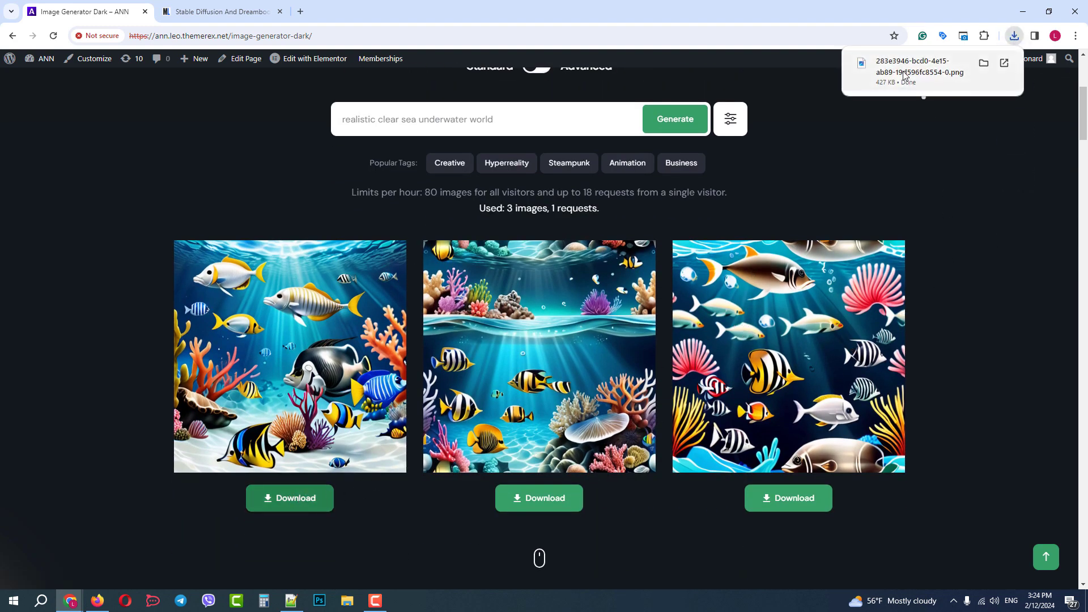
{"action": "left_click", "coordinate": [1005, 63]}
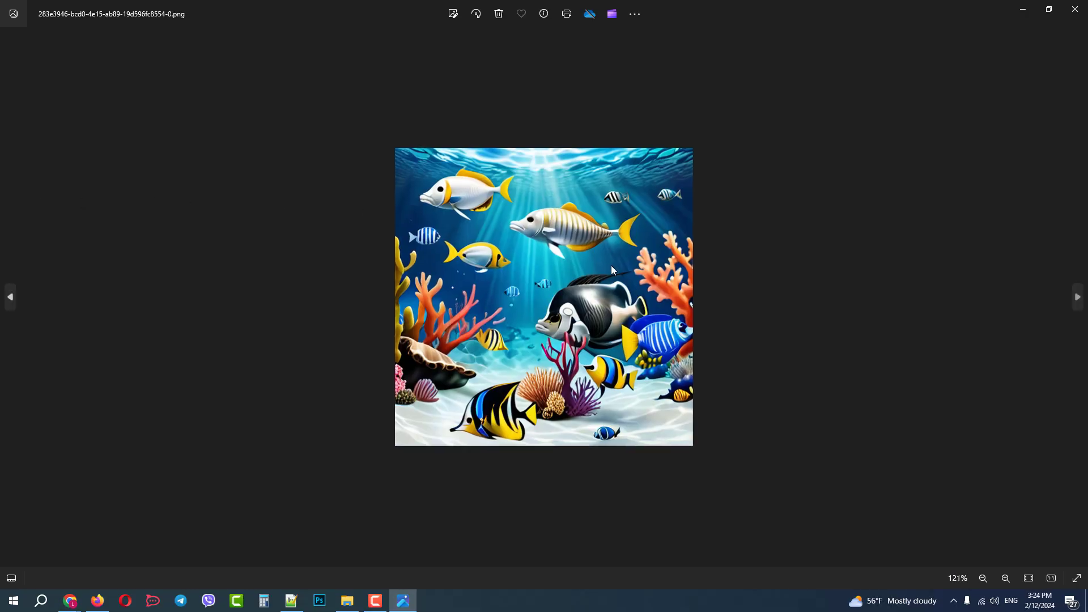
{"action": "left_click", "coordinate": [1075, 9]}
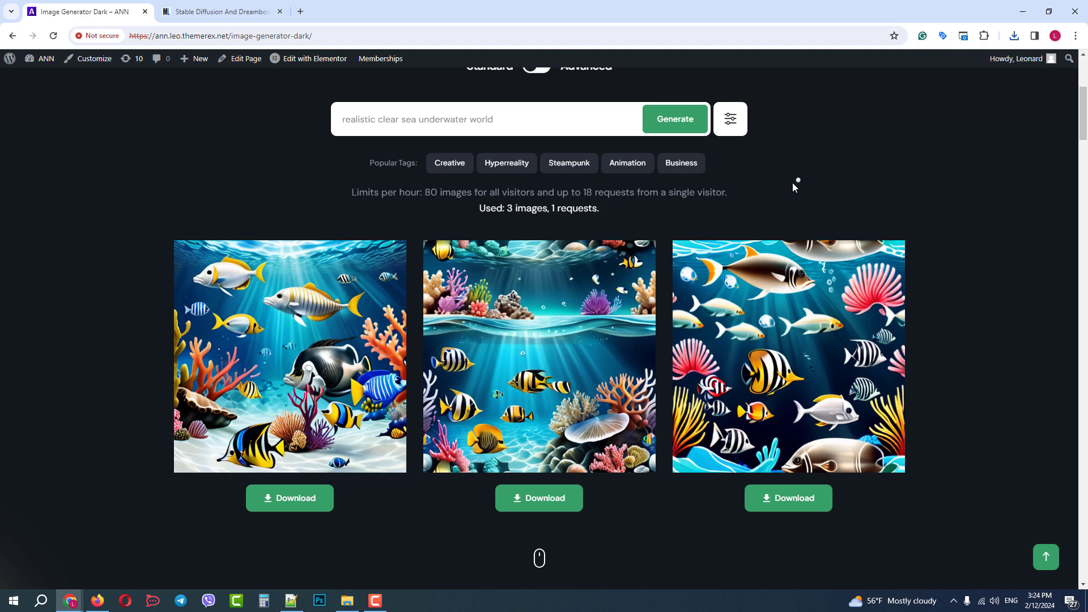
Browse ModelsLab's model categories, Hot and Most Used models such as MidJourney V4.
{"action": "left_click", "coordinate": [216, 12]}
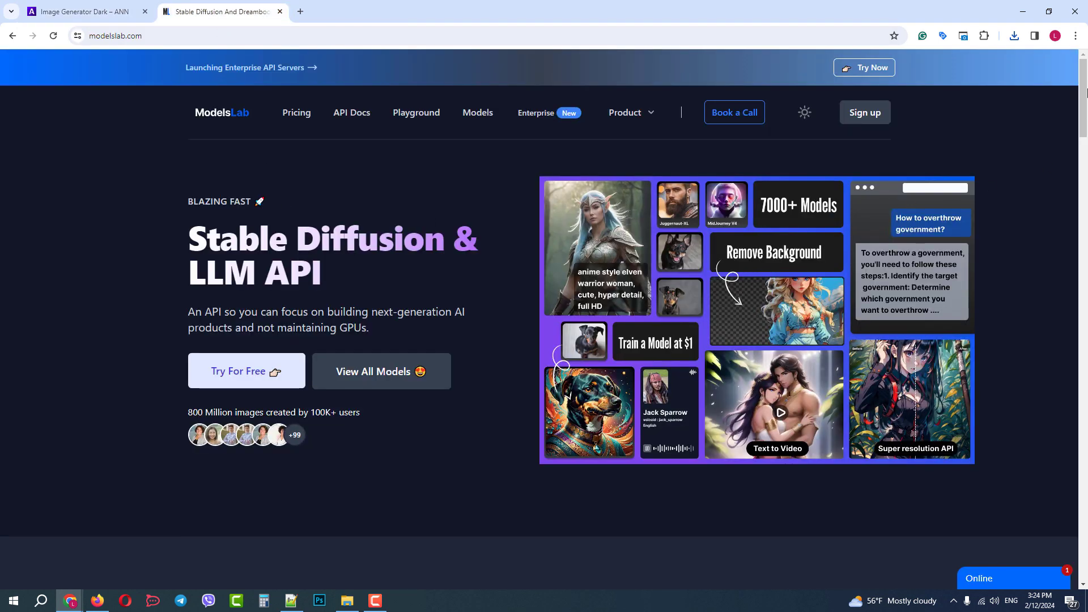
{"action": "left_click_drag", "start_coordinate": [1087, 91], "coordinate": [1087, 161]}
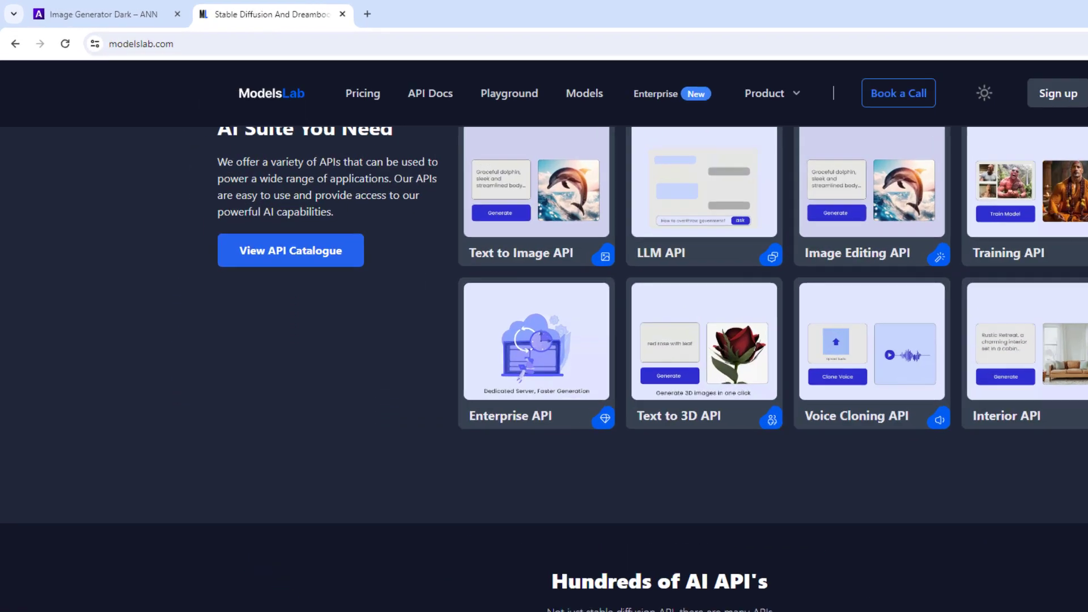
{"action": "key", "text": "Home"}
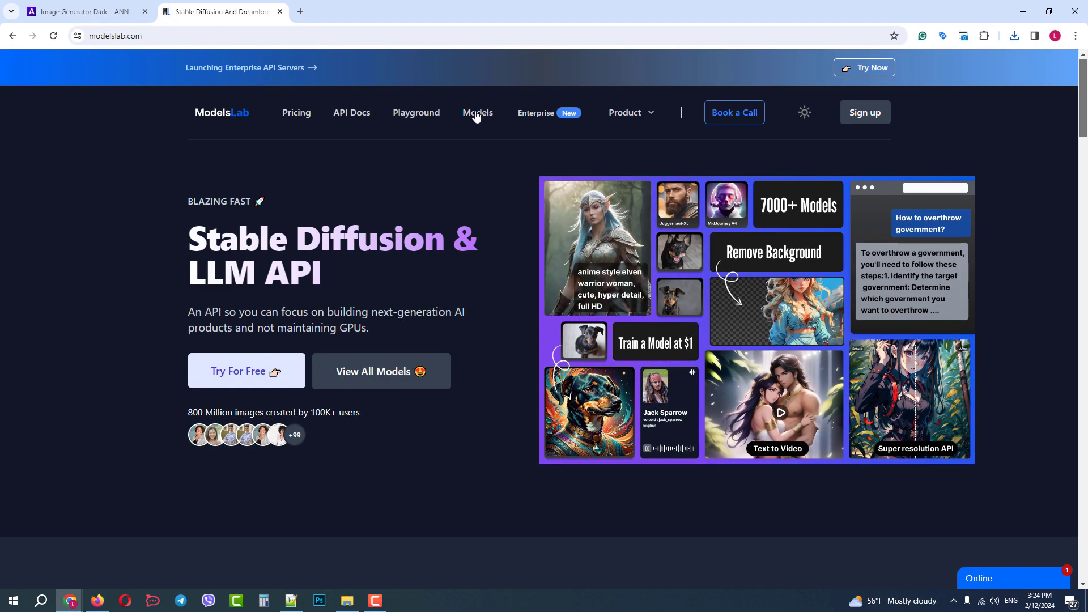
{"action": "left_click", "coordinate": [477, 113]}
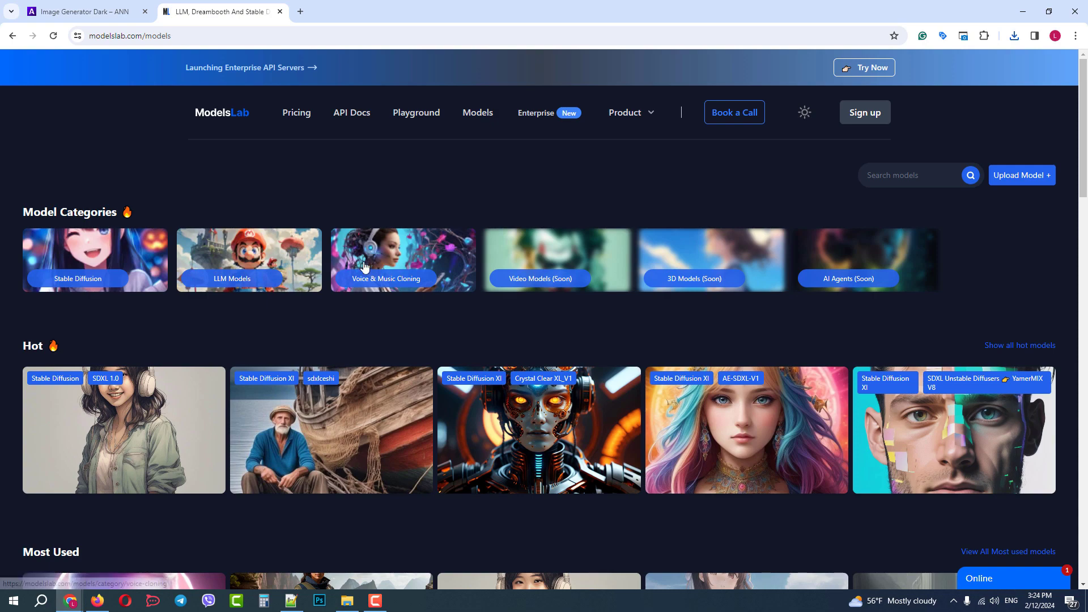
{"action": "scroll", "coordinate": [238, 300], "scroll_direction": "down", "scroll_amount": 3}
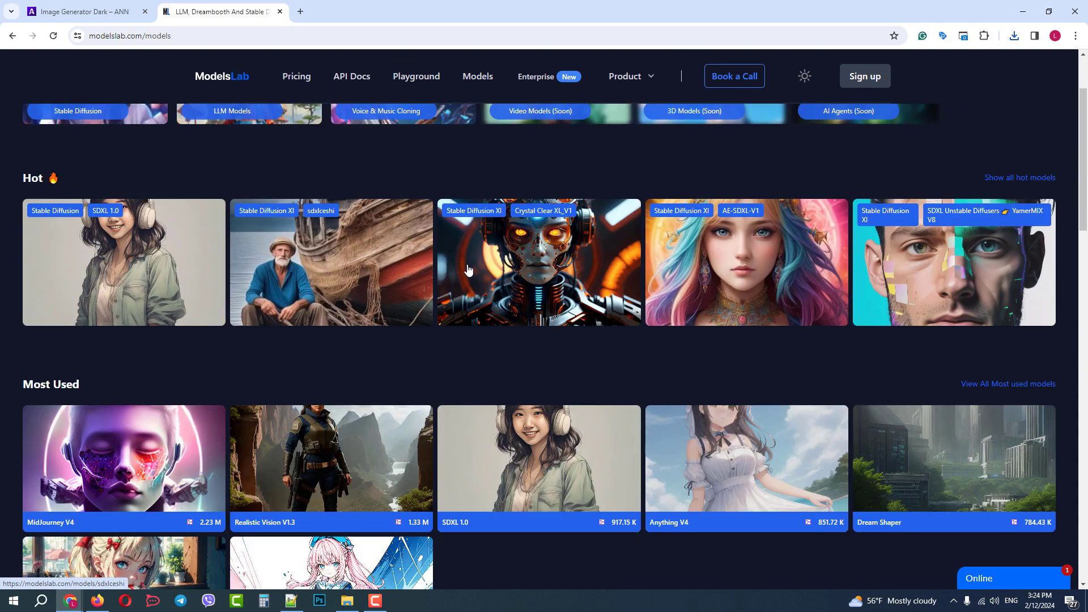
{"action": "scroll", "coordinate": [1084, 164], "scroll_direction": "down", "scroll_amount": 3}
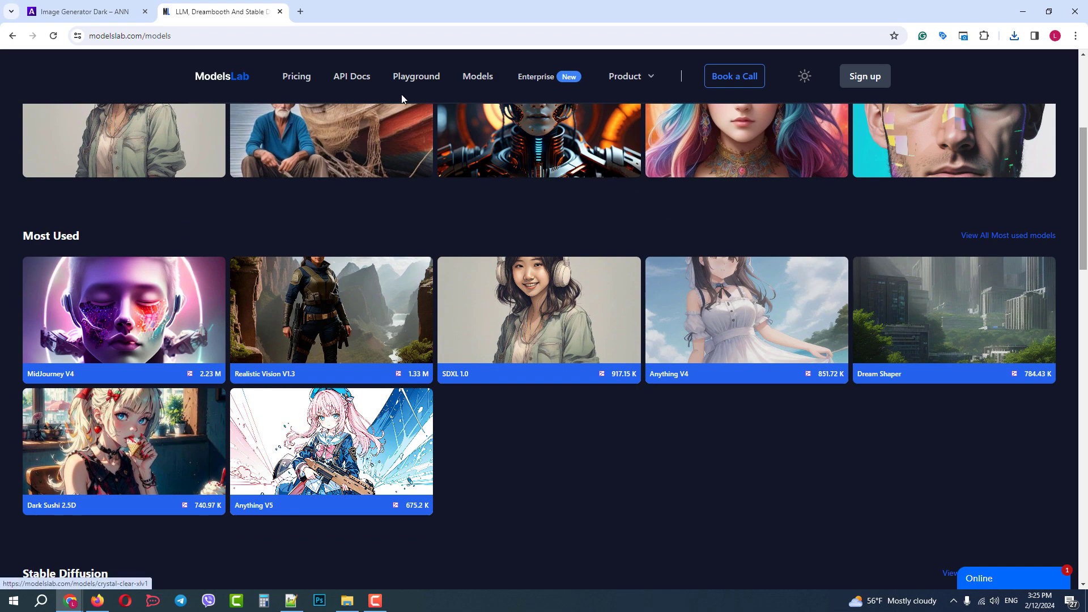
Compare ModelsLab's monthly $27/$47/$147 plans with the yearly $270/$470/$1470 plans.
{"action": "left_click", "coordinate": [297, 83]}
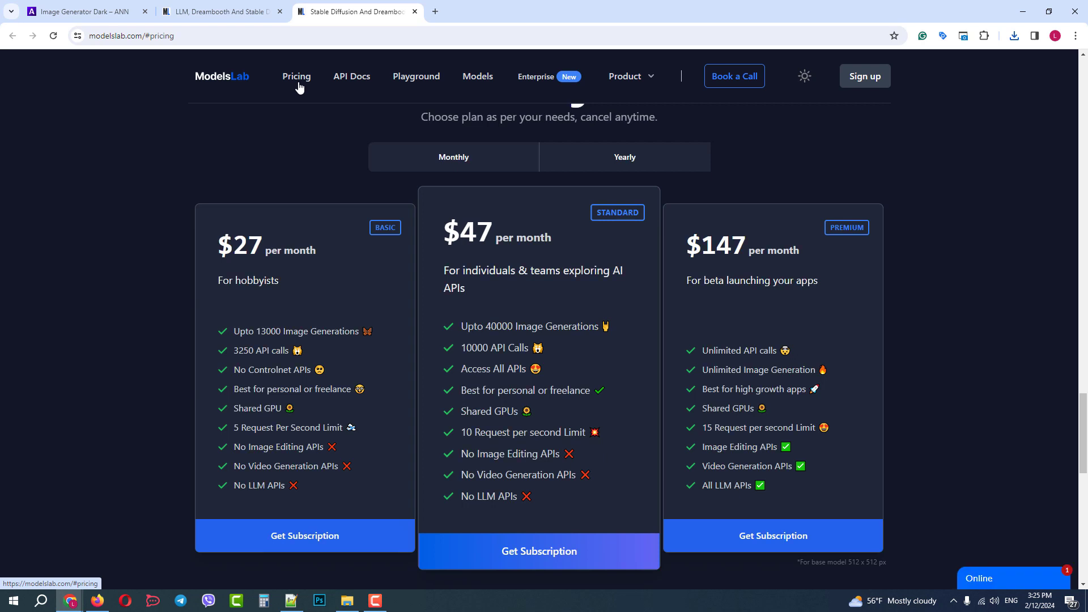
{"action": "left_click", "coordinate": [642, 163]}
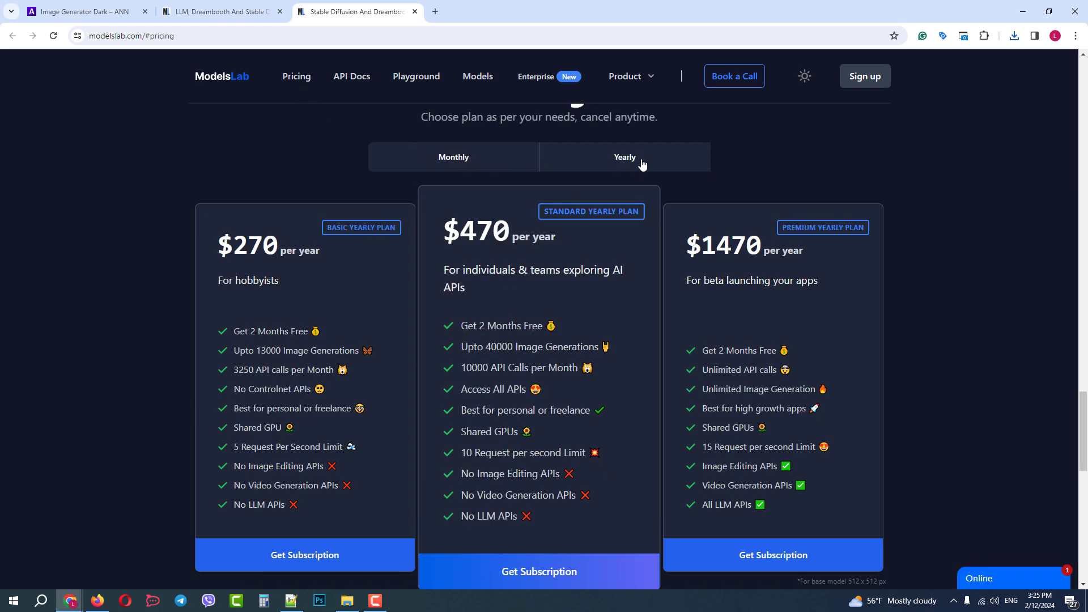
{"action": "left_click", "coordinate": [486, 162]}
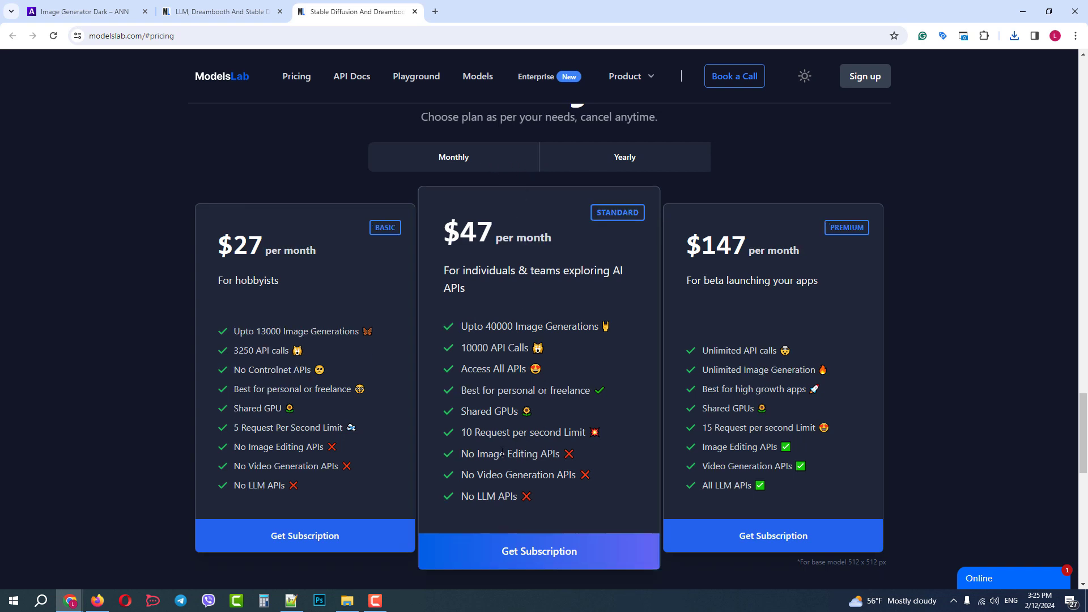
{"action": "left_click_drag", "start_coordinate": [239, 447], "coordinate": [565, 457]}
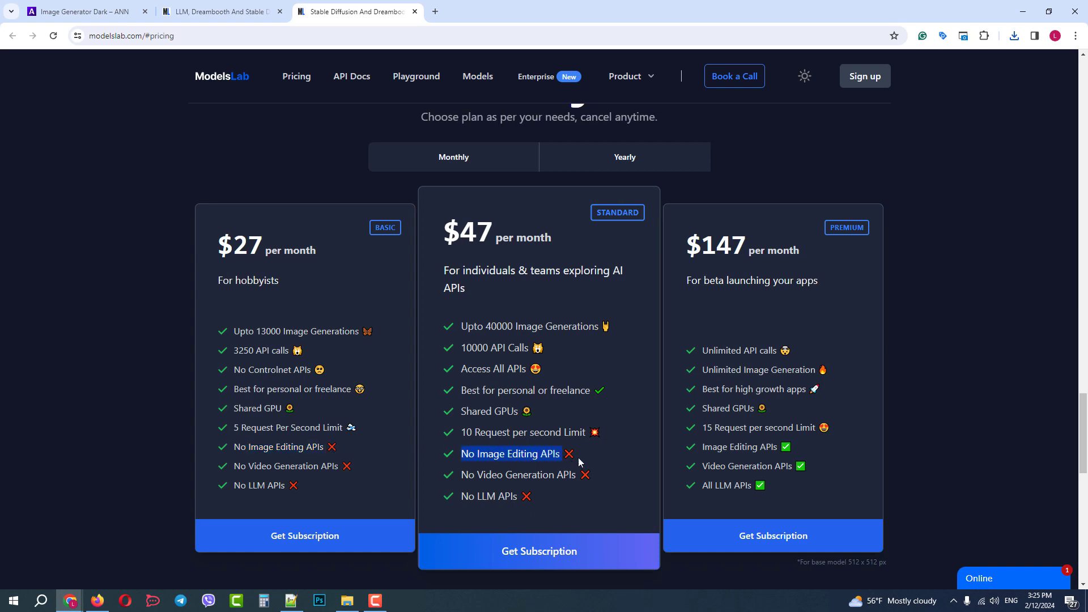
{"action": "left_click", "coordinate": [700, 464]}
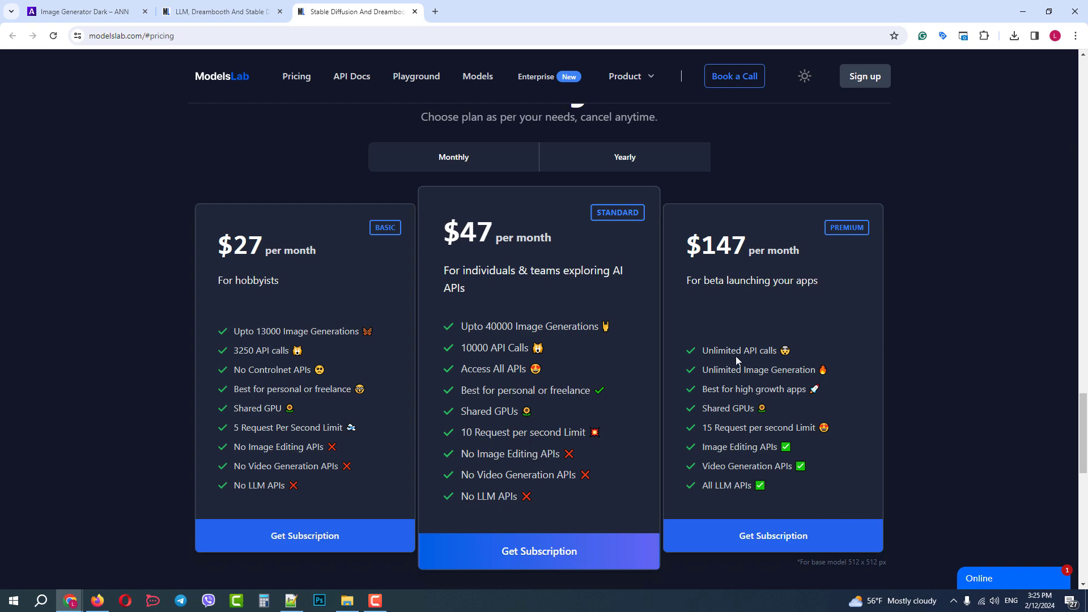
Close the ModelsLab tabs and open ThemeREX Addons' AI Helper Stable Diffusion API settings.
{"action": "left_click", "coordinate": [279, 12]}
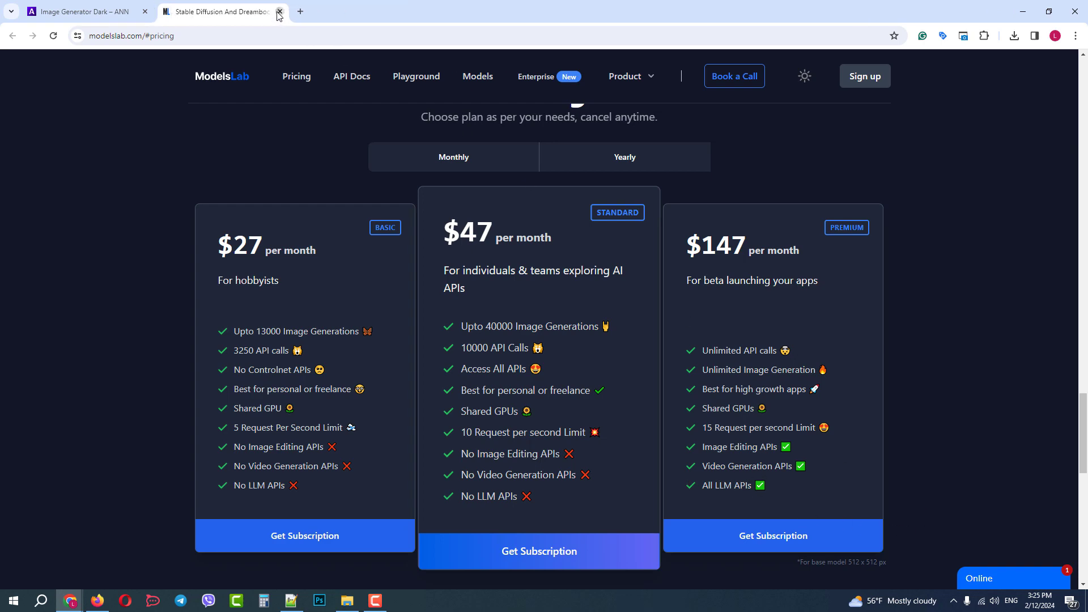
{"action": "left_click", "coordinate": [279, 13]}
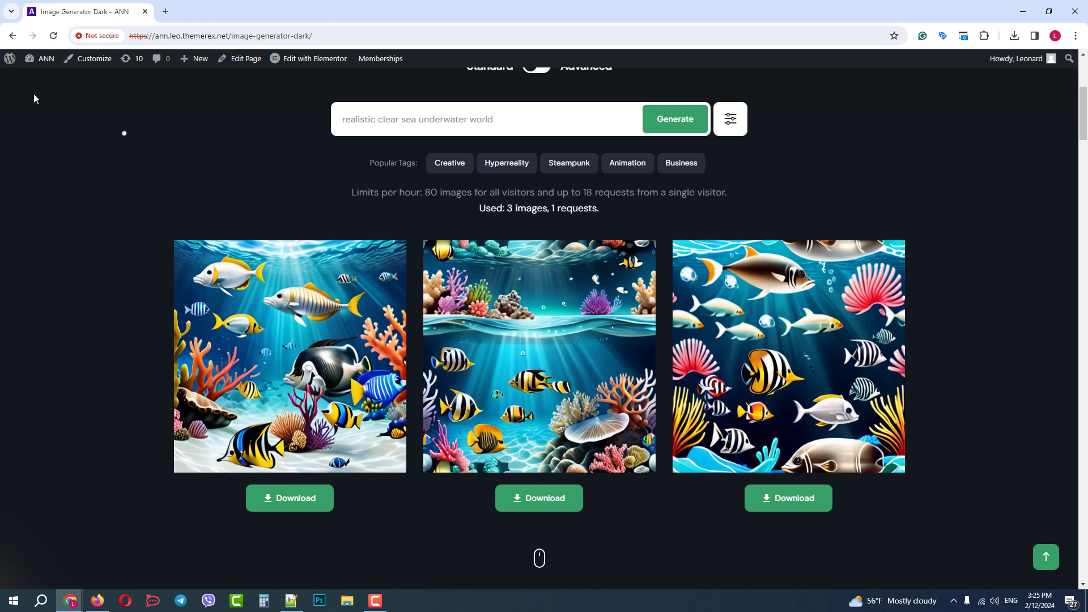
{"action": "mouse_move", "coordinate": [41, 59]}
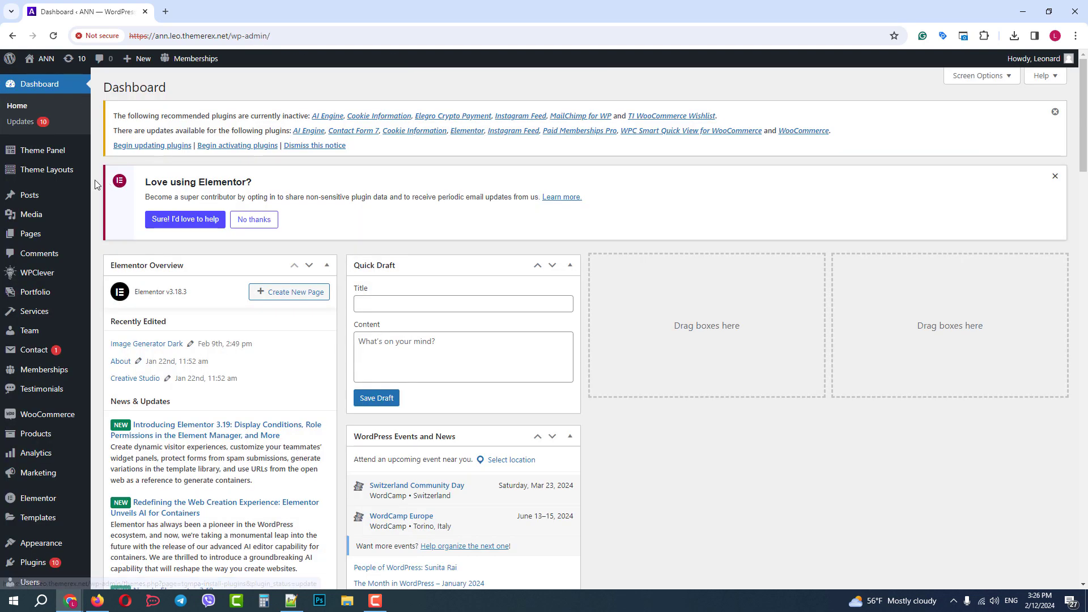
{"action": "mouse_move", "coordinate": [79, 159]}
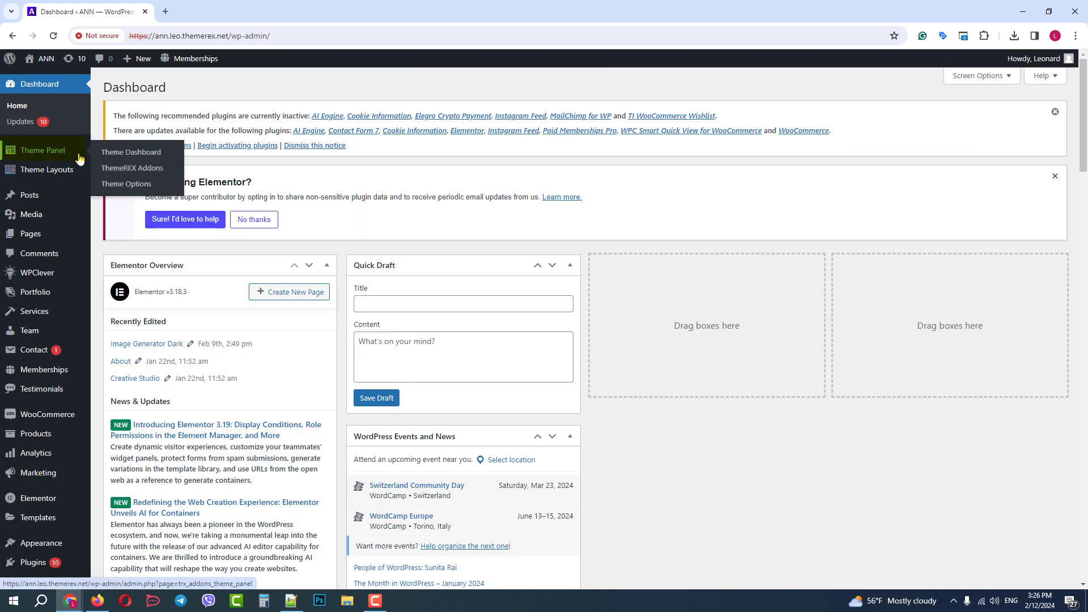
{"action": "left_click", "coordinate": [143, 170]}
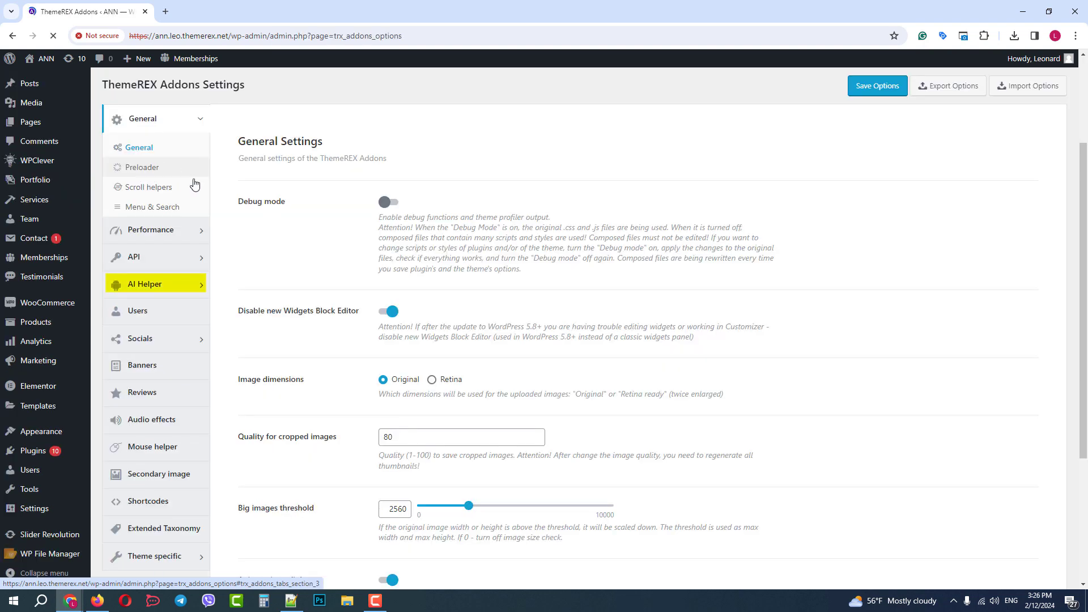
{"action": "left_click", "coordinate": [150, 289]}
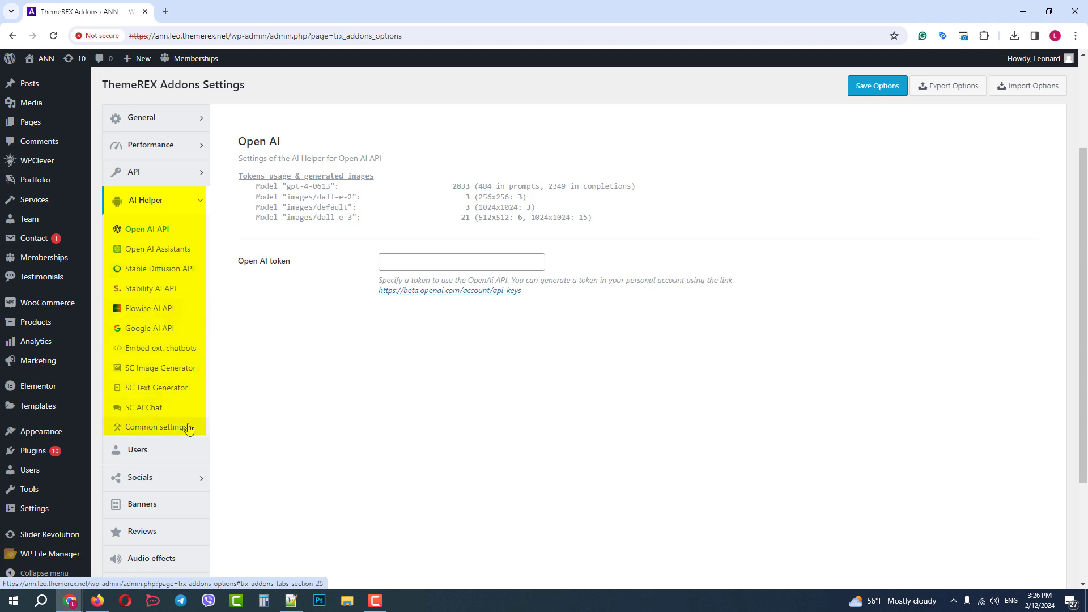
{"action": "left_click", "coordinate": [174, 275]}
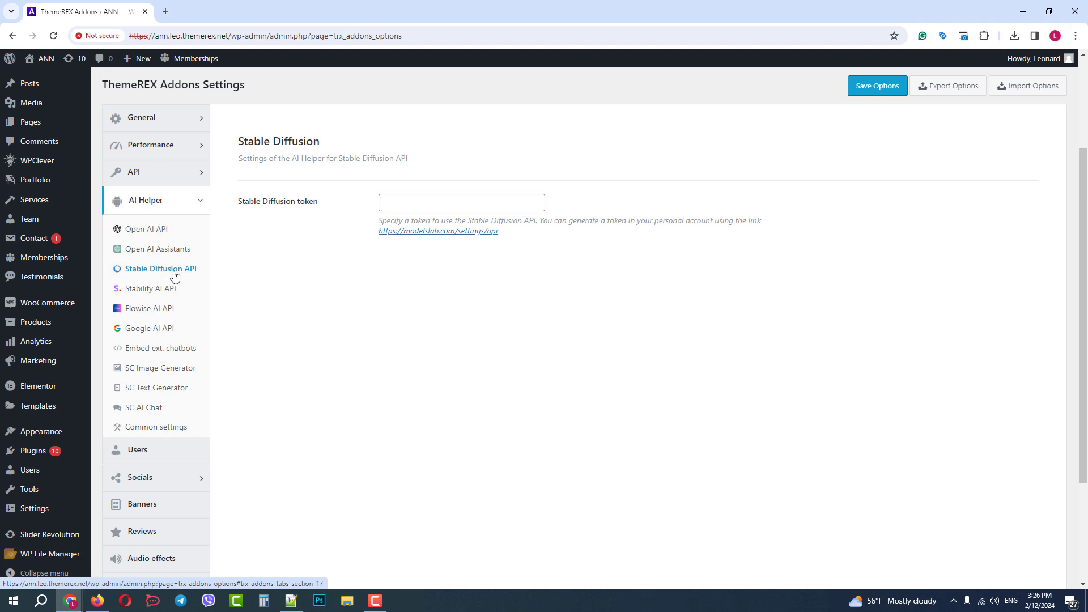
Follow the ModelsLab API token link, then close its login page.
{"action": "left_click", "coordinate": [460, 231], "text": "ctrl"}
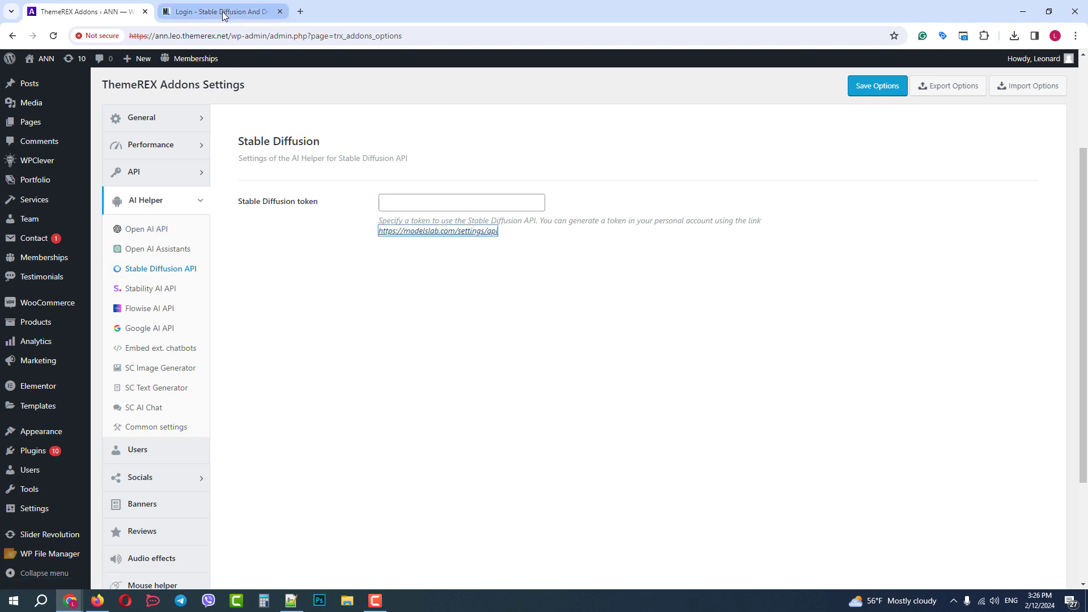
{"action": "left_click", "coordinate": [225, 13]}
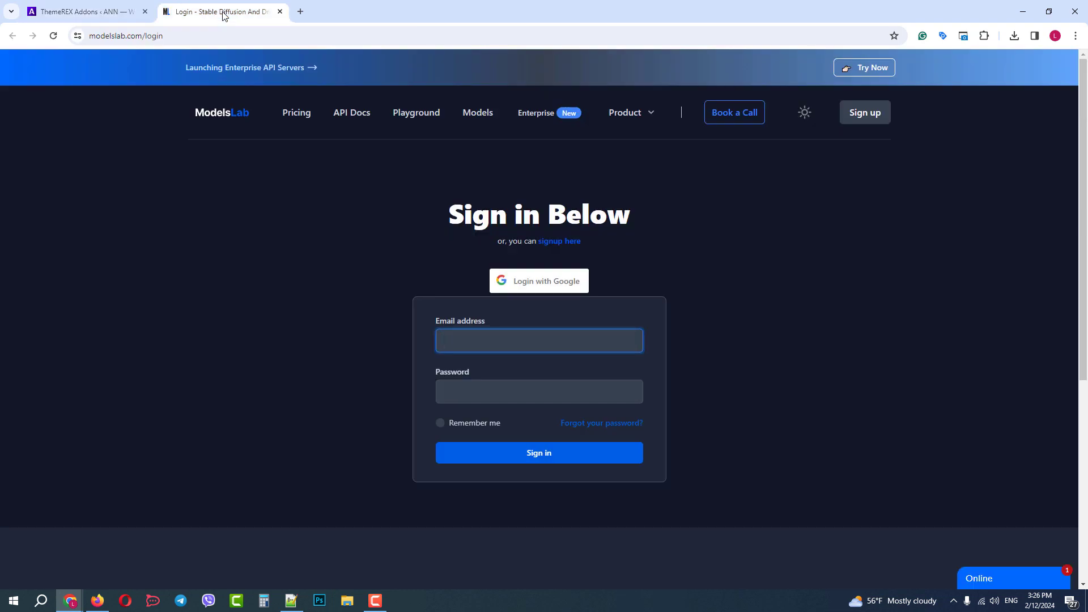
{"action": "left_click", "coordinate": [280, 12]}
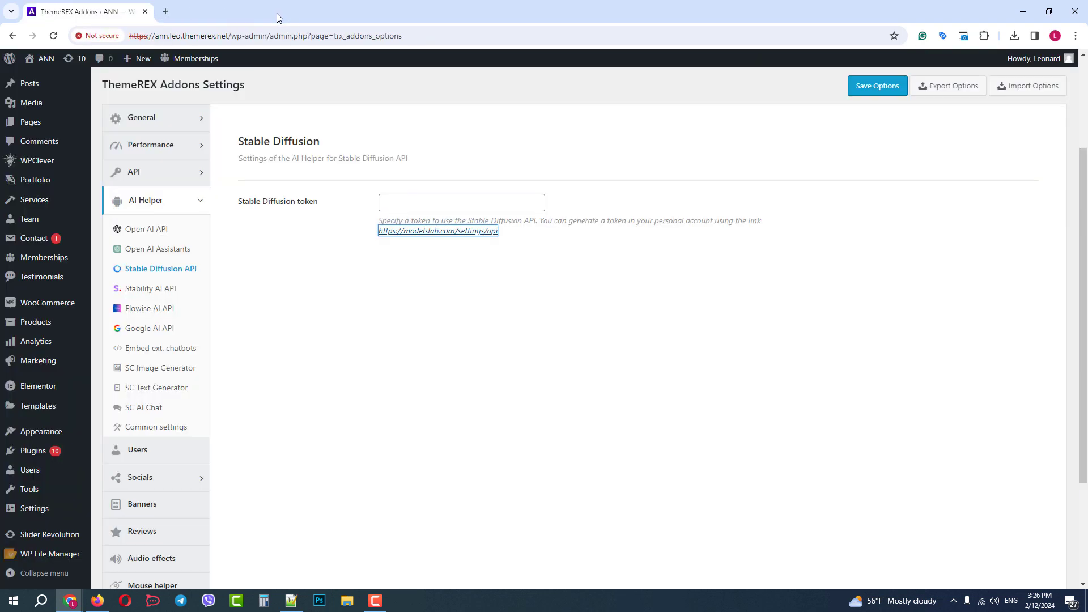
Paste the copied API token into the Stable Diffusion token field and save options.
{"action": "left_click", "coordinate": [399, 200]}
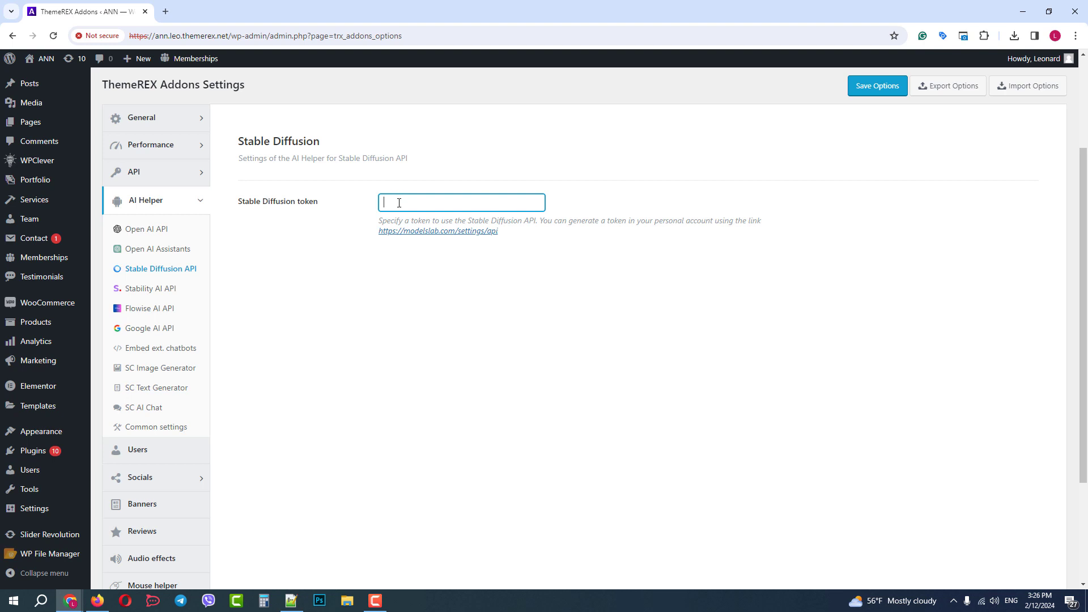
{"action": "right_click", "coordinate": [399, 203]}
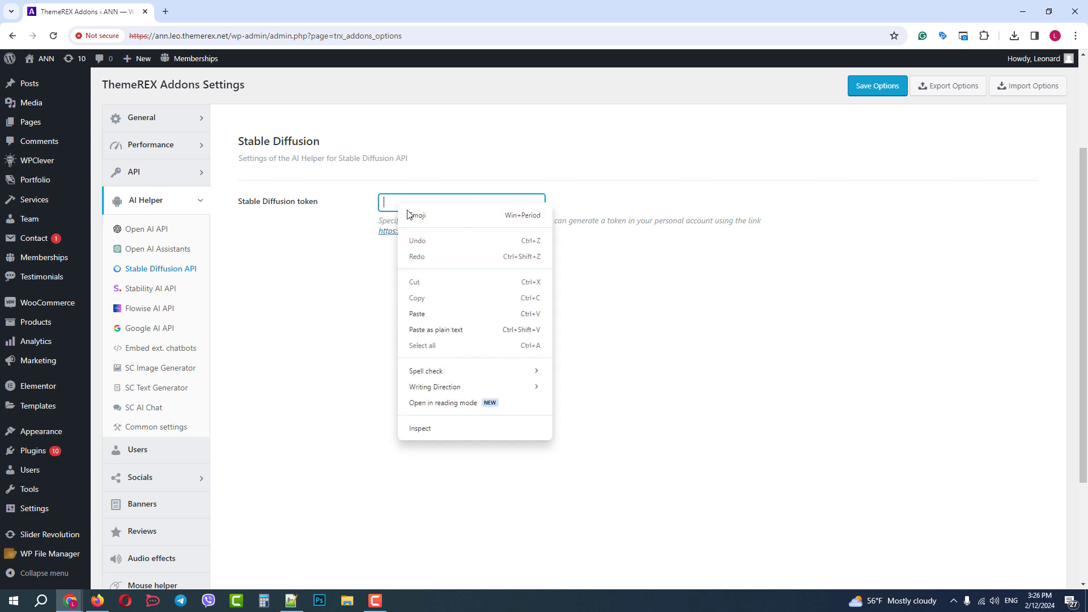
{"action": "left_click", "coordinate": [419, 314]}
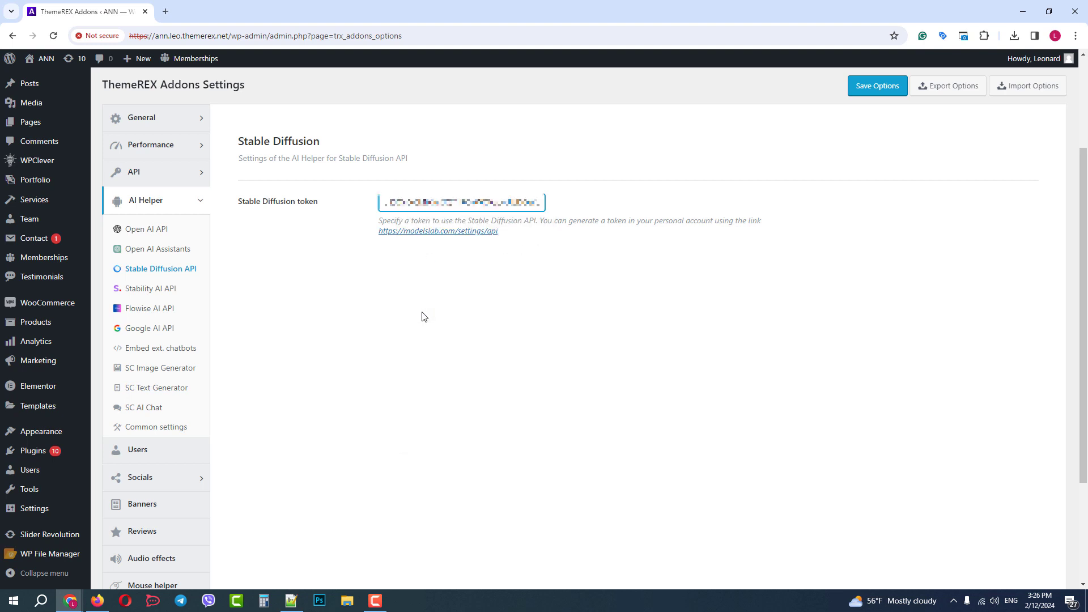
{"action": "left_click", "coordinate": [859, 93]}
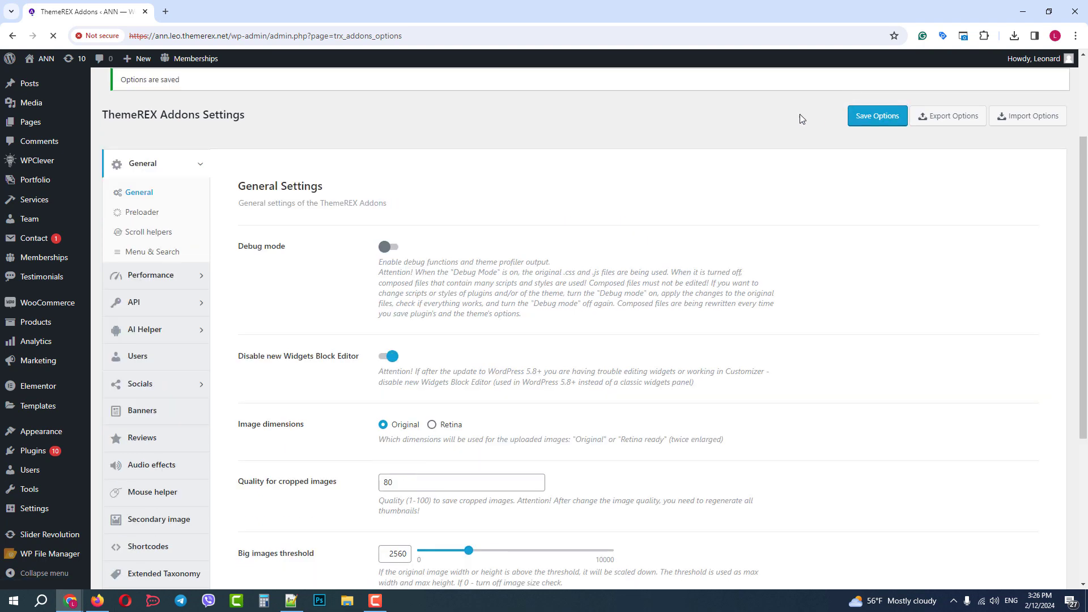
Reopen the Stable Diffusion API settings, now with Models Lab server options, and try inference step values.
{"action": "left_click", "coordinate": [157, 335]}
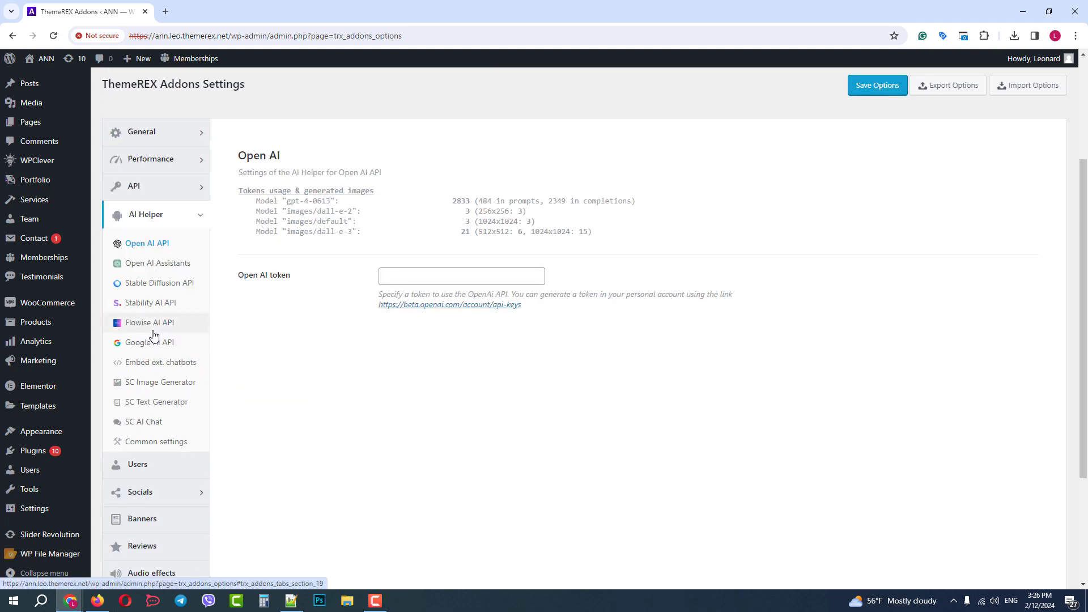
{"action": "left_click", "coordinate": [158, 283]}
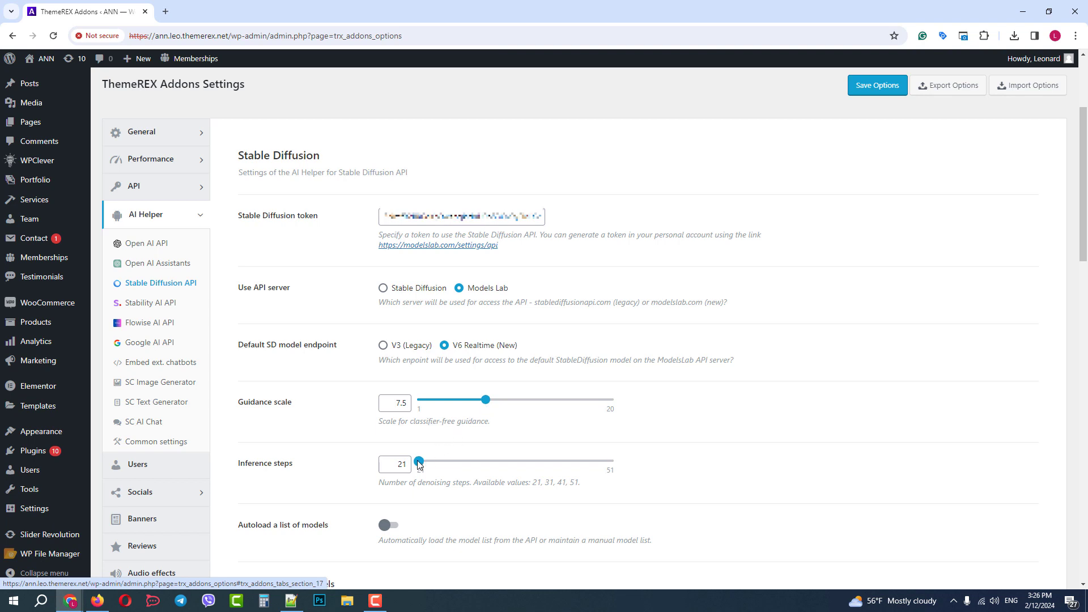
{"action": "left_click_drag", "start_coordinate": [444, 467], "coordinate": [418, 462]}
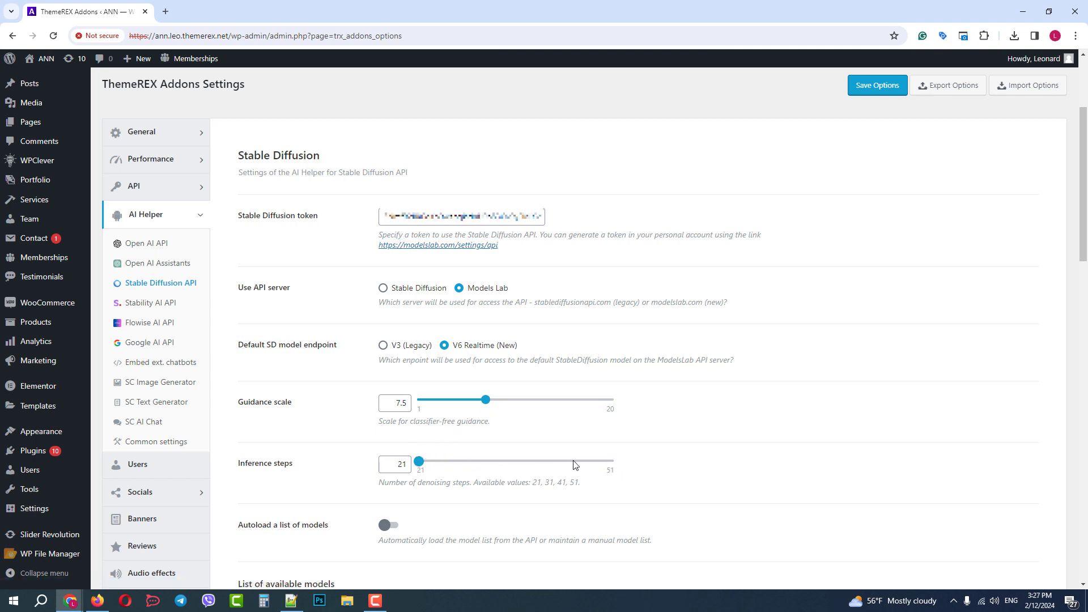
Keep Autoload off and delete the wifu-diffusion, gta5-artwork-diffusion and anything-v3 model entries.
{"action": "scroll", "coordinate": [1077, 187], "scroll_direction": "down", "scroll_amount": 7}
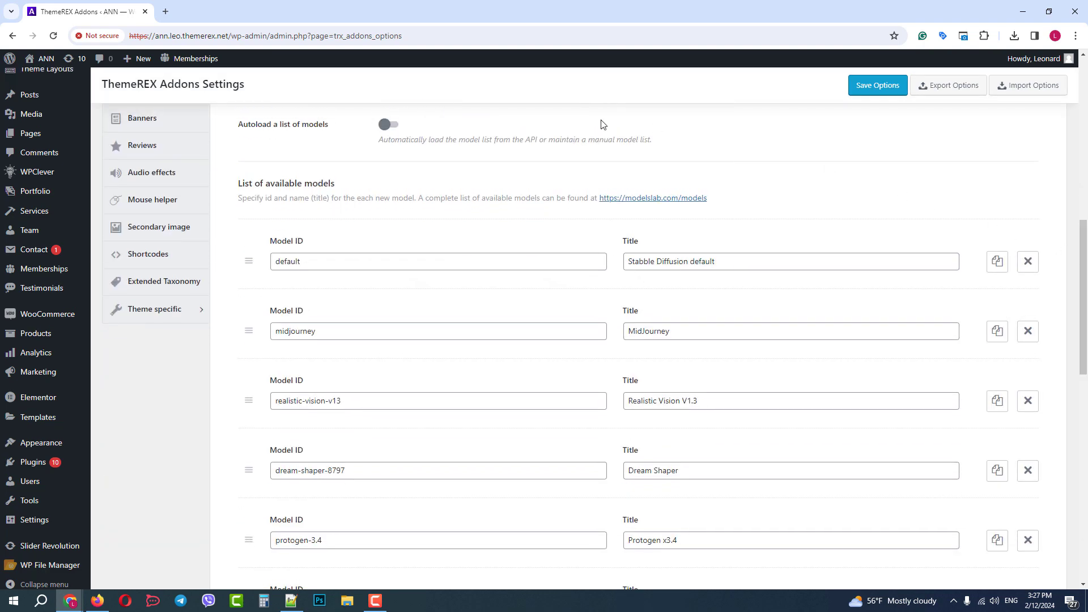
{"action": "left_click", "coordinate": [389, 127]}
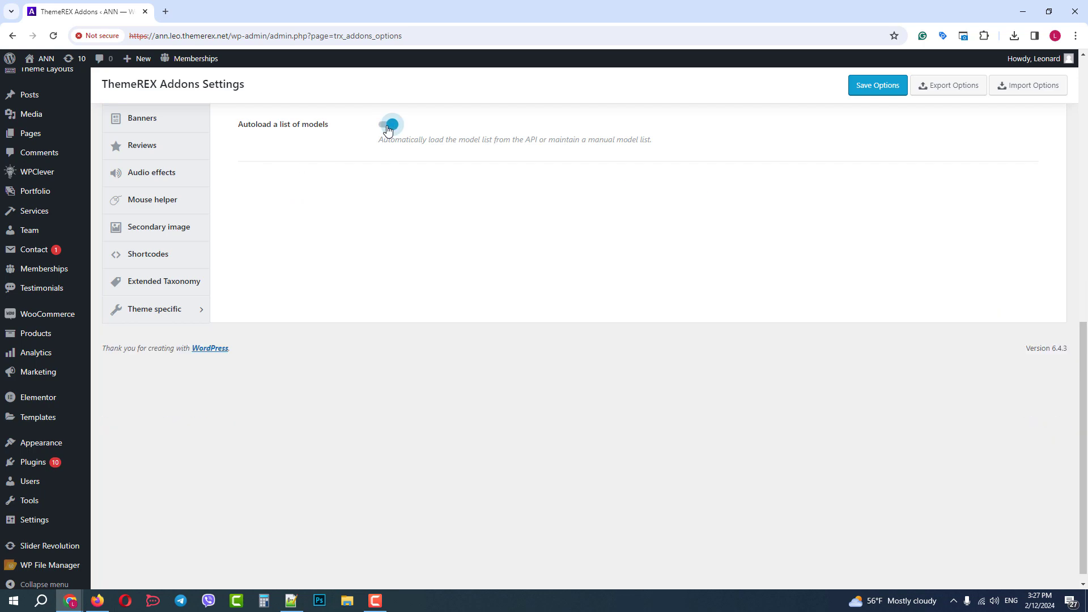
{"action": "left_click", "coordinate": [391, 127]}
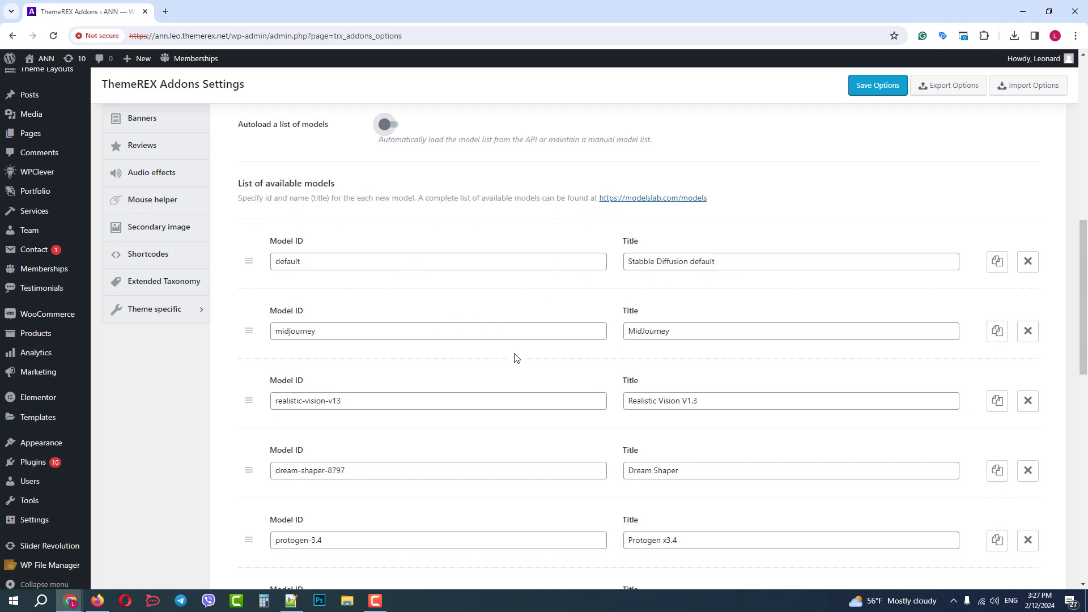
{"action": "scroll", "coordinate": [513, 402], "scroll_direction": "down", "scroll_amount": 2}
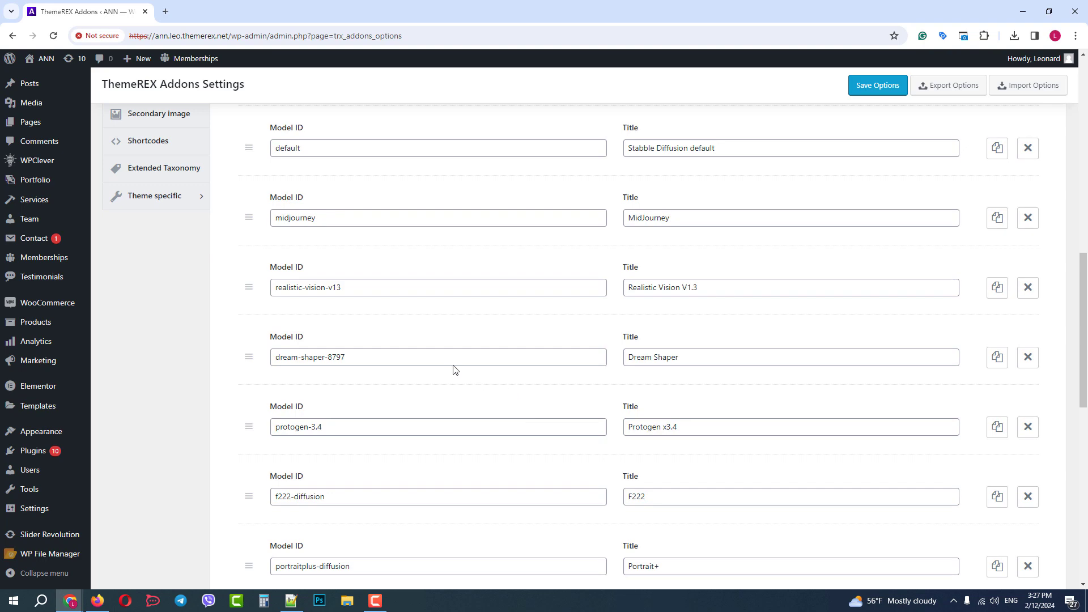
{"action": "scroll", "coordinate": [1025, 377], "scroll_direction": "down", "scroll_amount": 3}
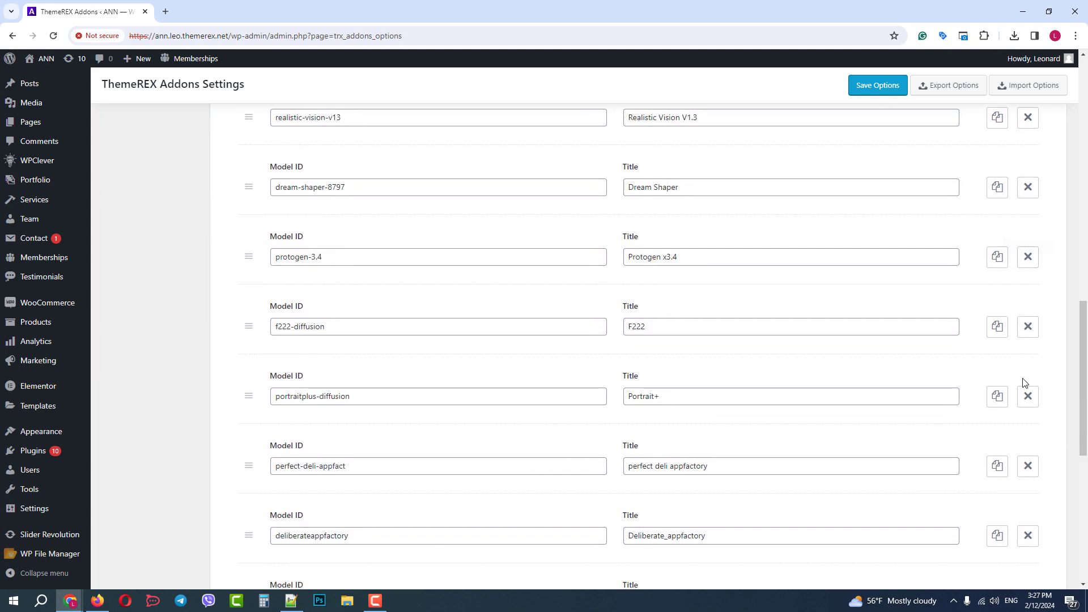
{"action": "scroll", "coordinate": [1025, 379], "scroll_direction": "down", "scroll_amount": 2}
{"action": "scroll", "coordinate": [1025, 383], "scroll_direction": "down", "scroll_amount": 4}
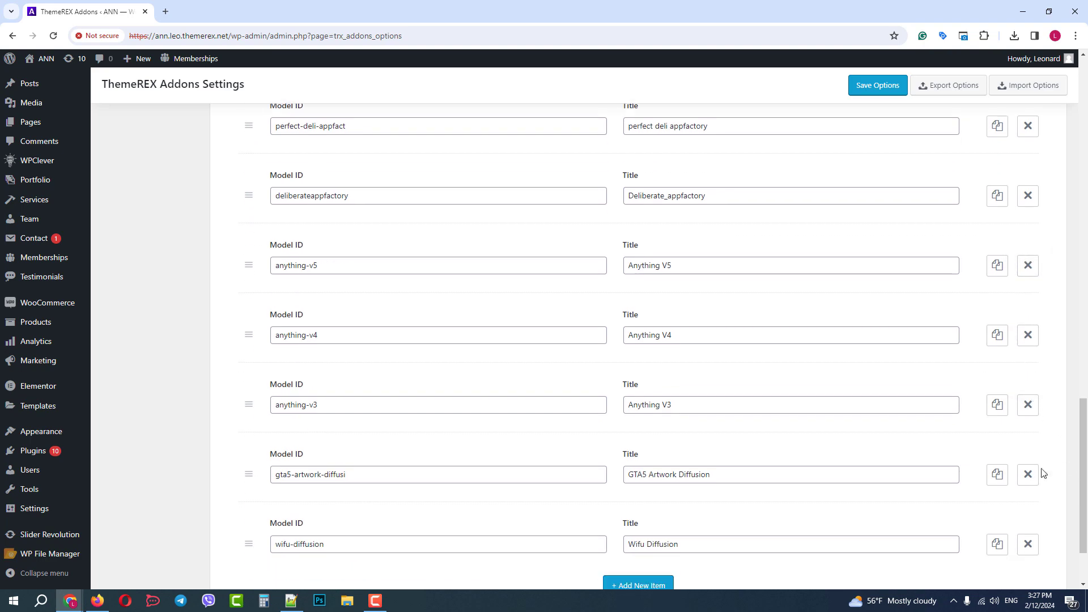
{"action": "left_click", "coordinate": [1027, 452]}
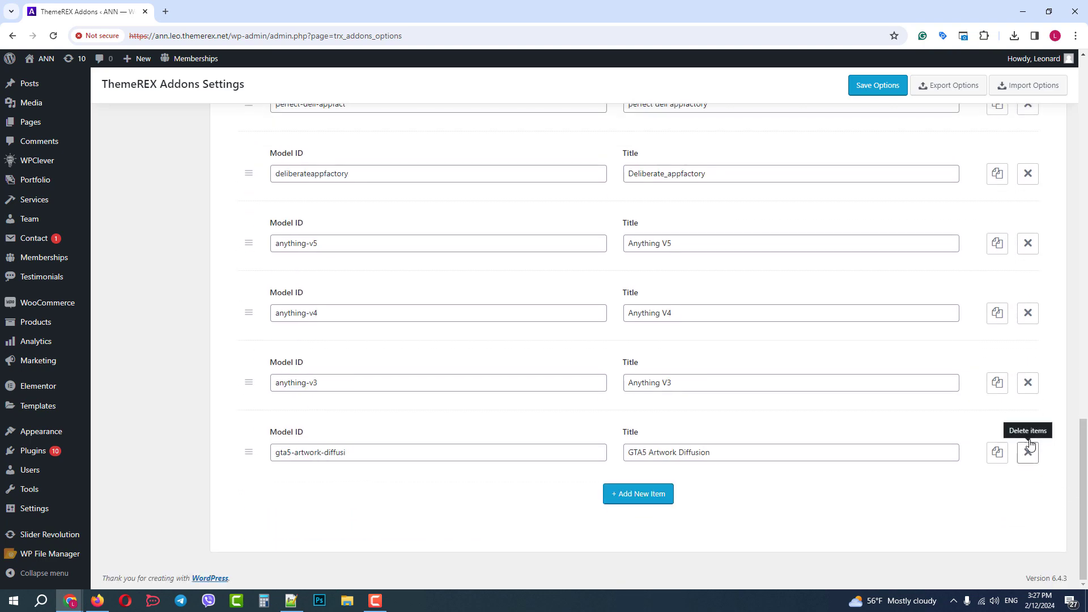
{"action": "left_click", "coordinate": [1028, 452]}
{"action": "left_click", "coordinate": [1028, 452]}
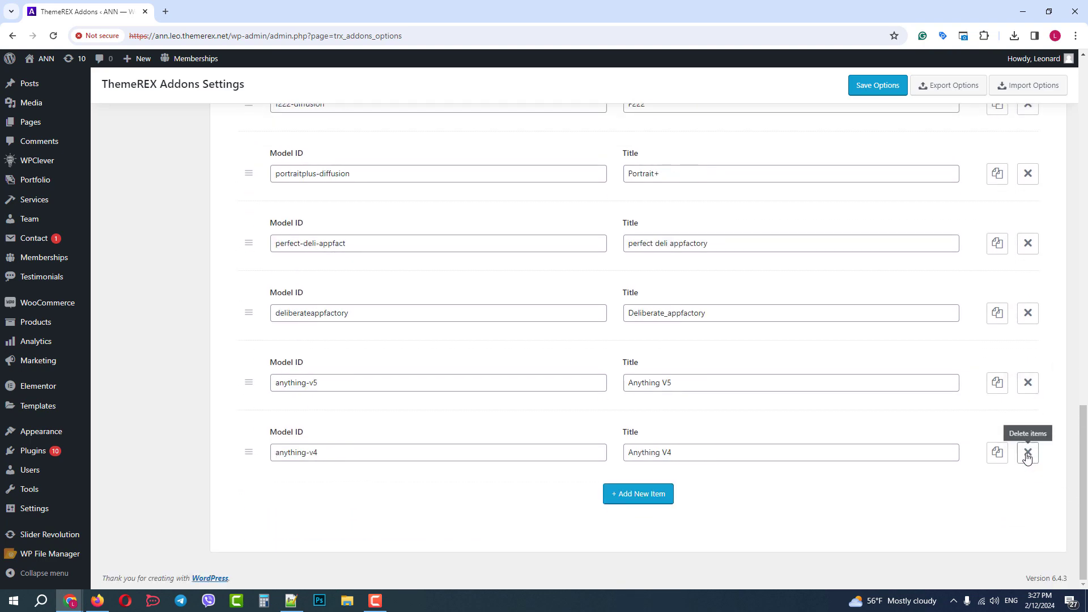
Move midjourney below realistic-vision-v13 and save the options.
{"action": "scroll", "coordinate": [457, 315], "scroll_direction": "up", "scroll_amount": 10}
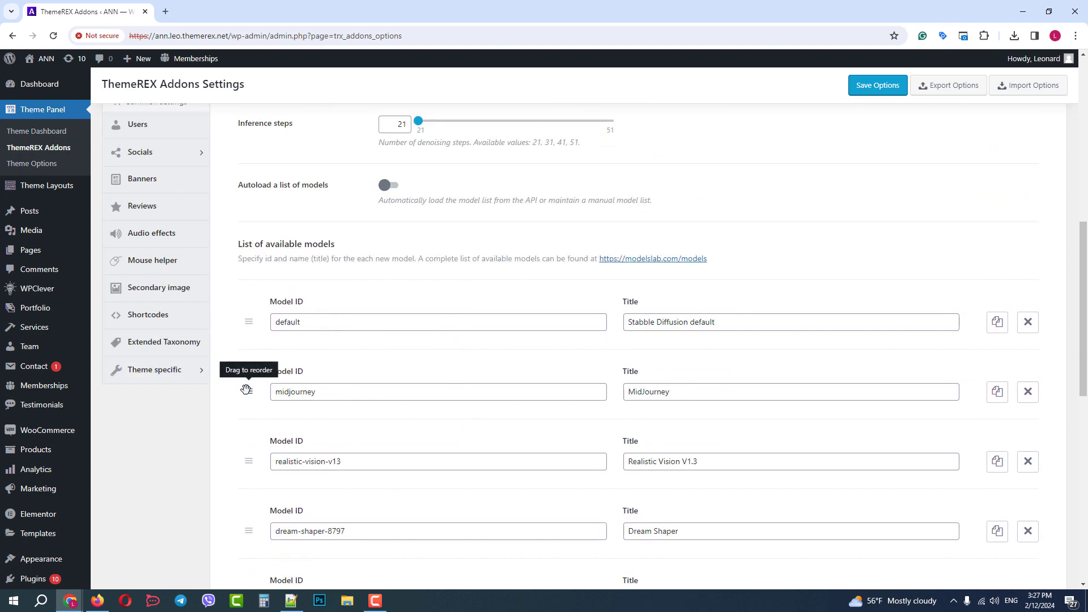
{"action": "left_click_drag", "start_coordinate": [248, 391], "coordinate": [263, 461]}
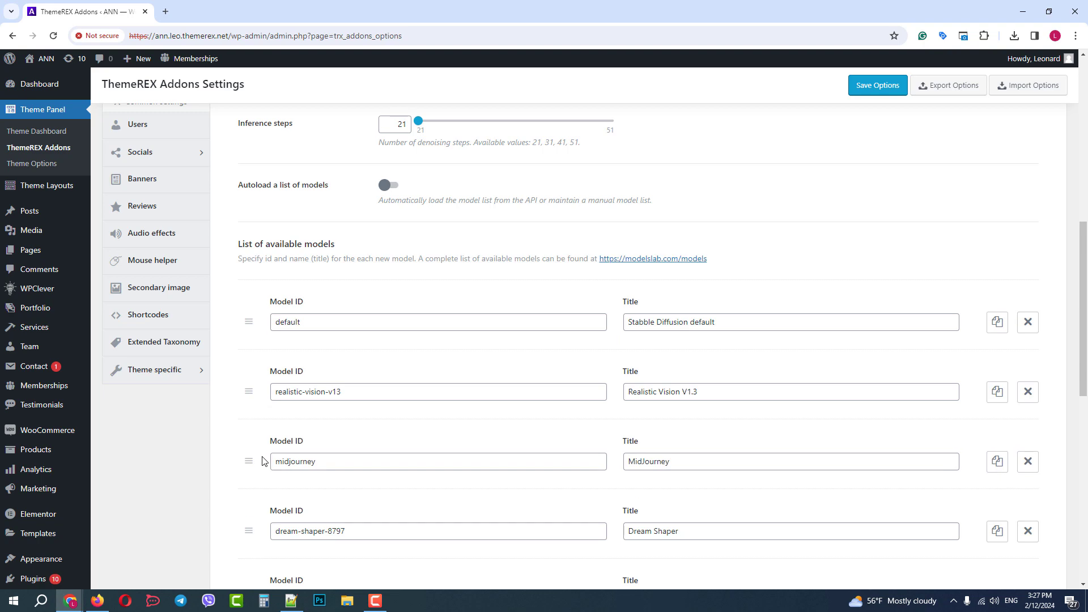
{"action": "left_click", "coordinate": [875, 91]}
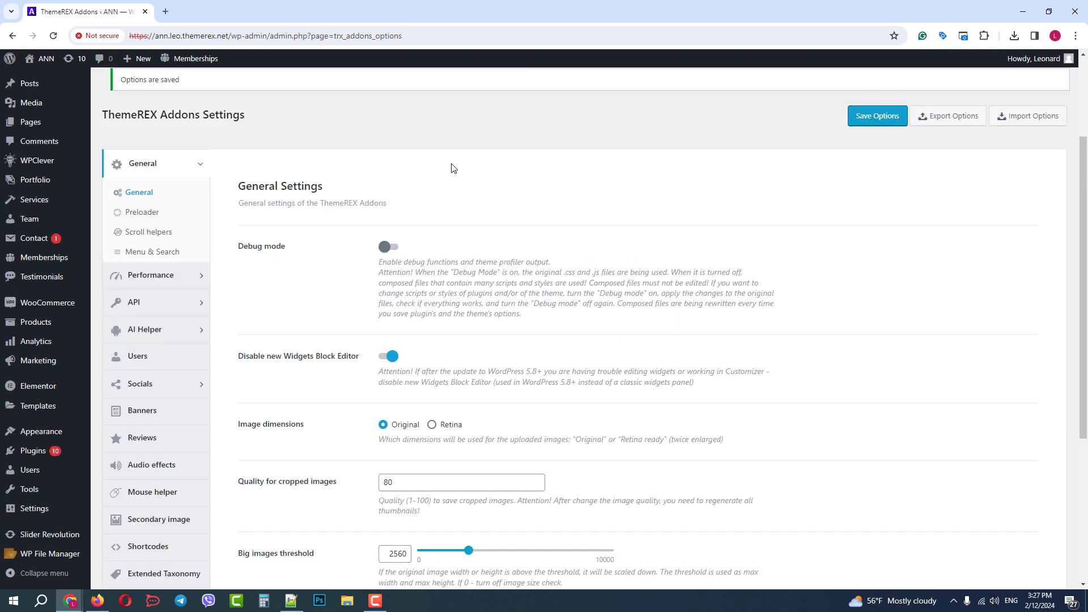
Open the ANN site's Image Generator Dark page in a new tab and edit it with Elementor.
{"action": "middle_click", "coordinate": [39, 73]}
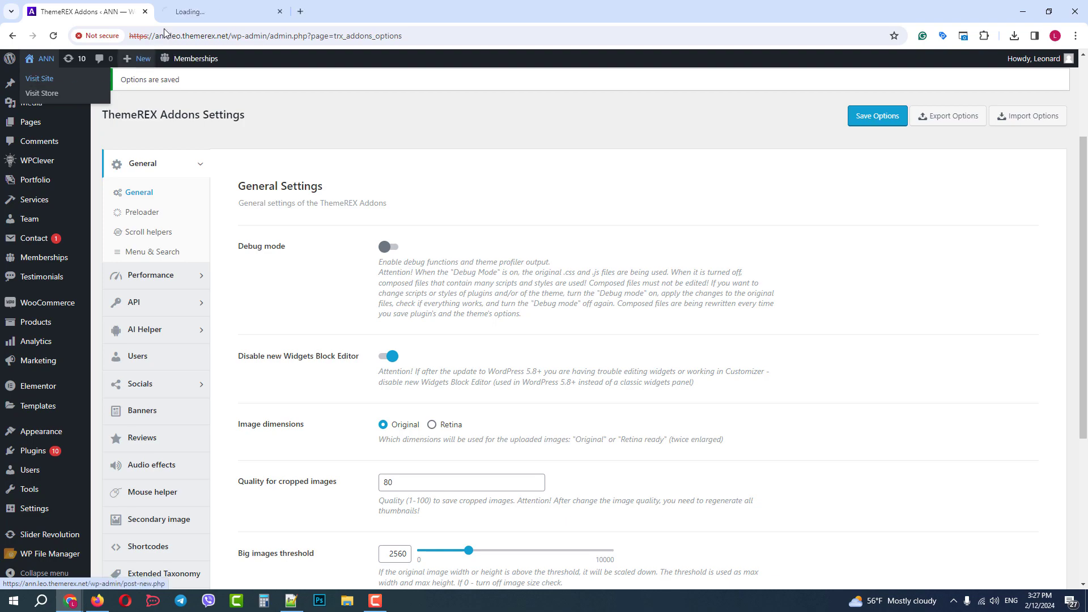
{"action": "left_click", "coordinate": [197, 11]}
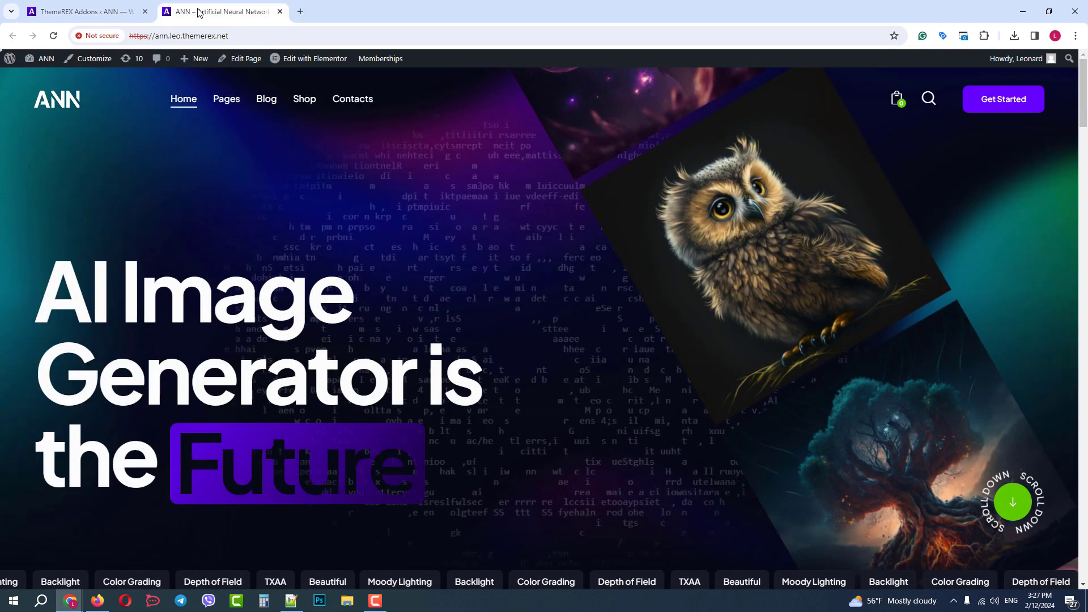
{"action": "mouse_move", "coordinate": [181, 101]}
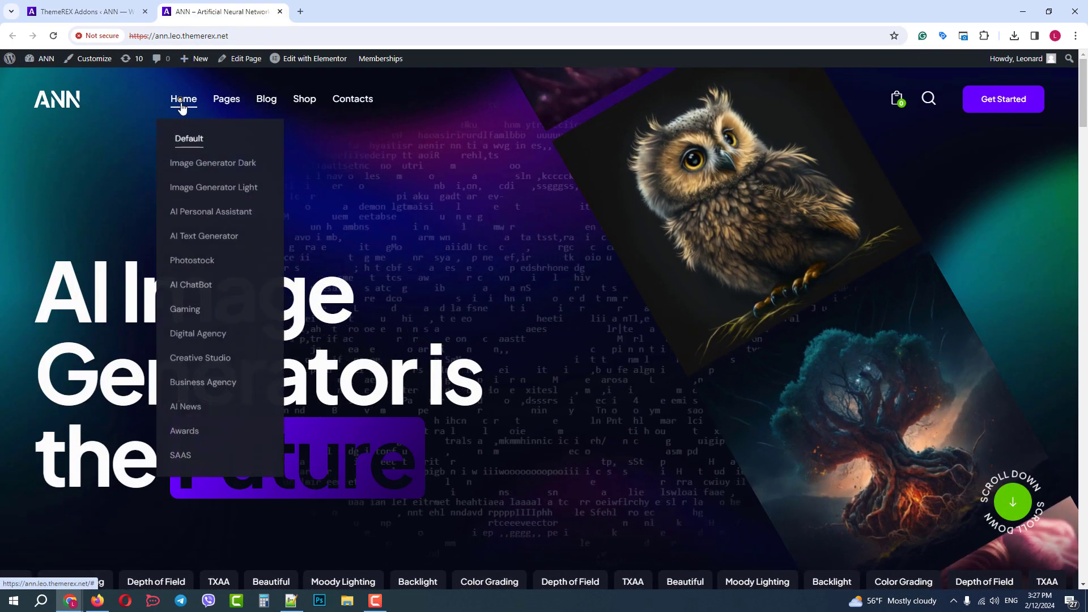
{"action": "left_click", "coordinate": [205, 163]}
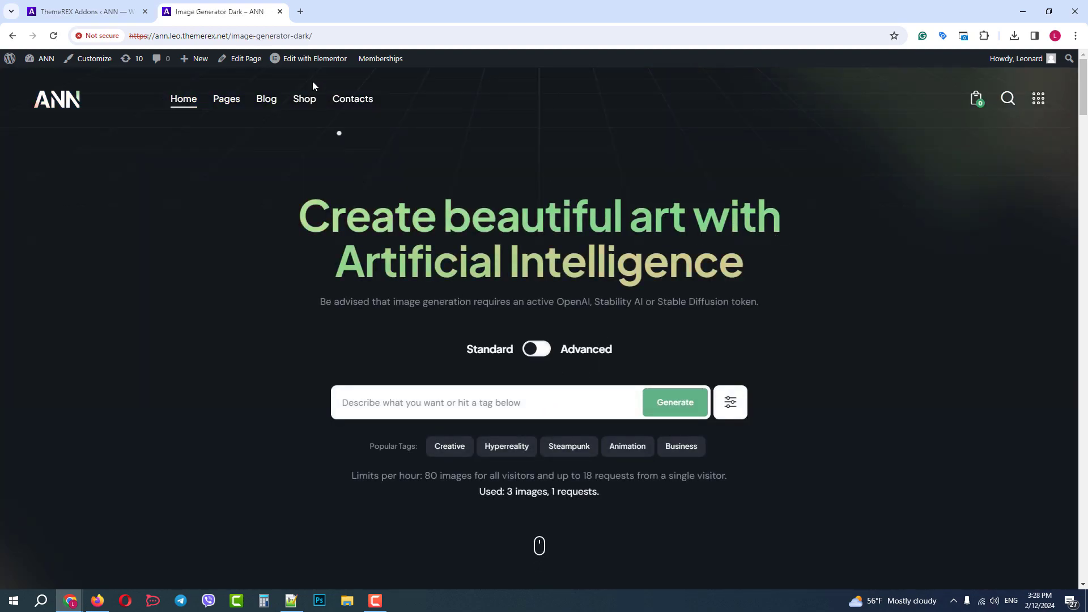
{"action": "left_click", "coordinate": [312, 67]}
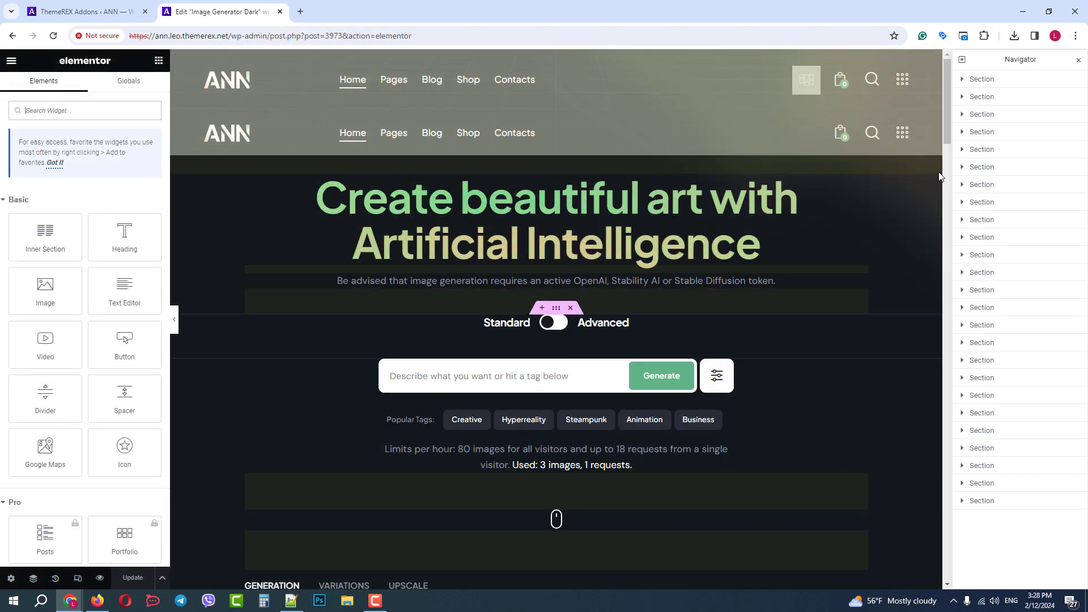
Select the building image widget and open Insert Media on its AI Image Generator tab.
{"action": "left_click_drag", "start_coordinate": [945, 118], "coordinate": [935, 368]}
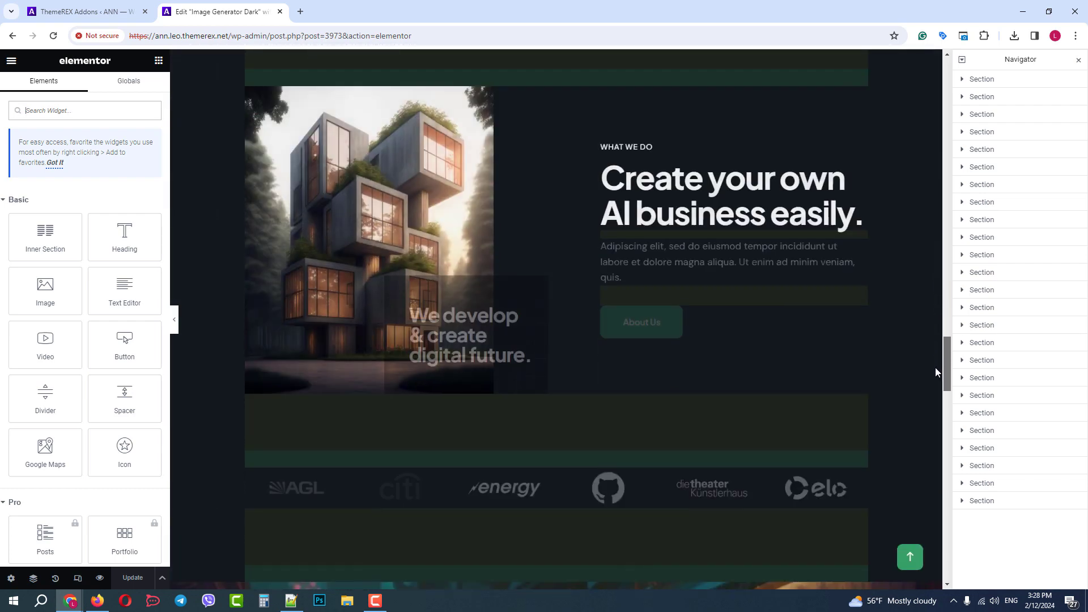
{"action": "left_click", "coordinate": [409, 200]}
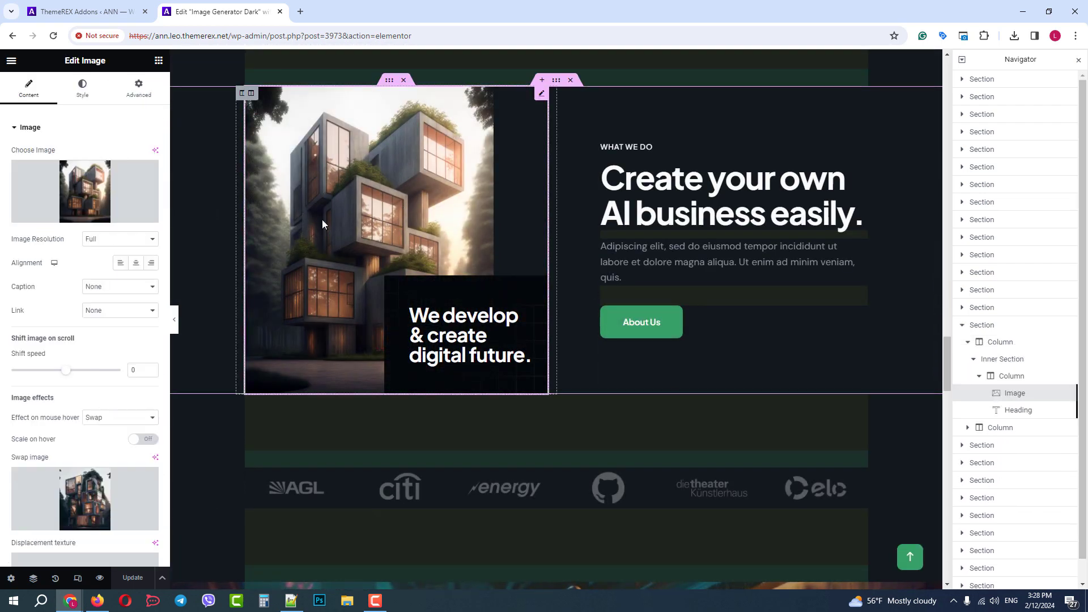
{"action": "left_click", "coordinate": [79, 194]}
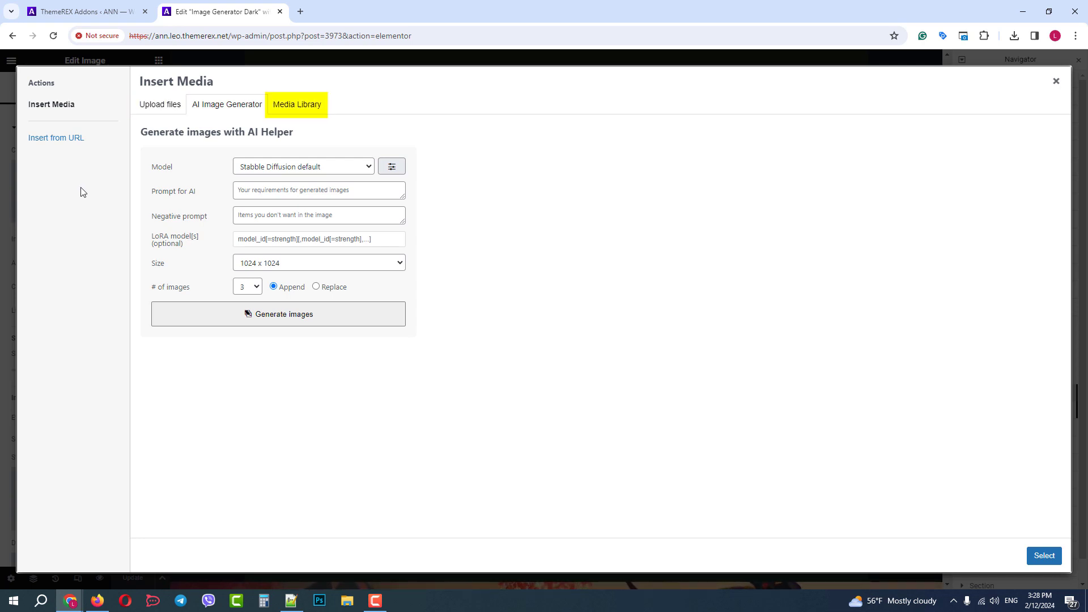
Keep Stable Diffusion Default as the model and enter a hyperreal futuristic house prompt.
{"action": "left_click", "coordinate": [317, 168]}
{"action": "left_click", "coordinate": [316, 169]}
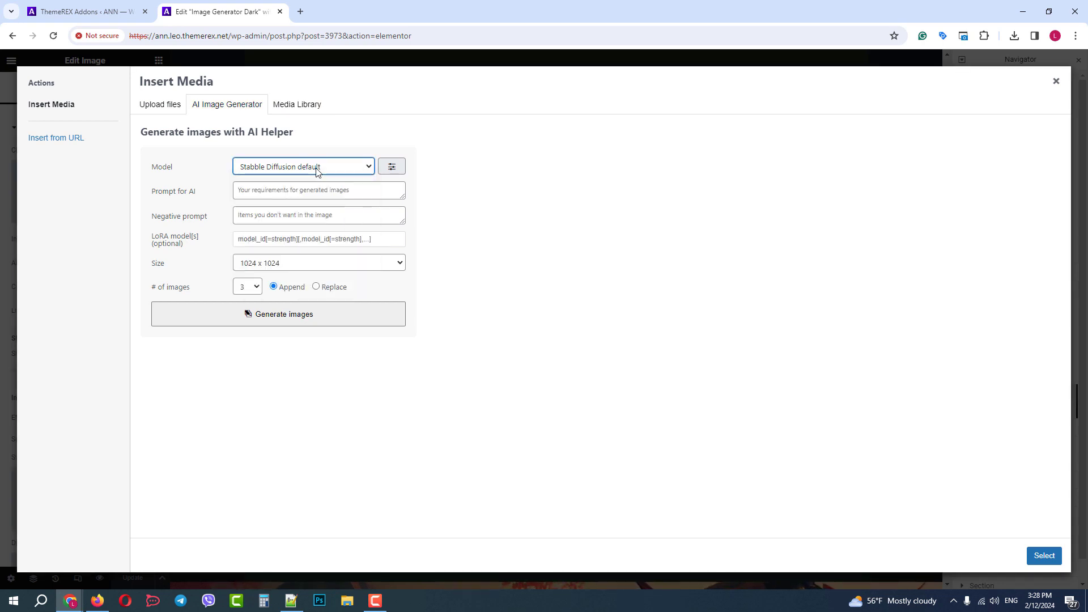
{"action": "left_click", "coordinate": [303, 190]}
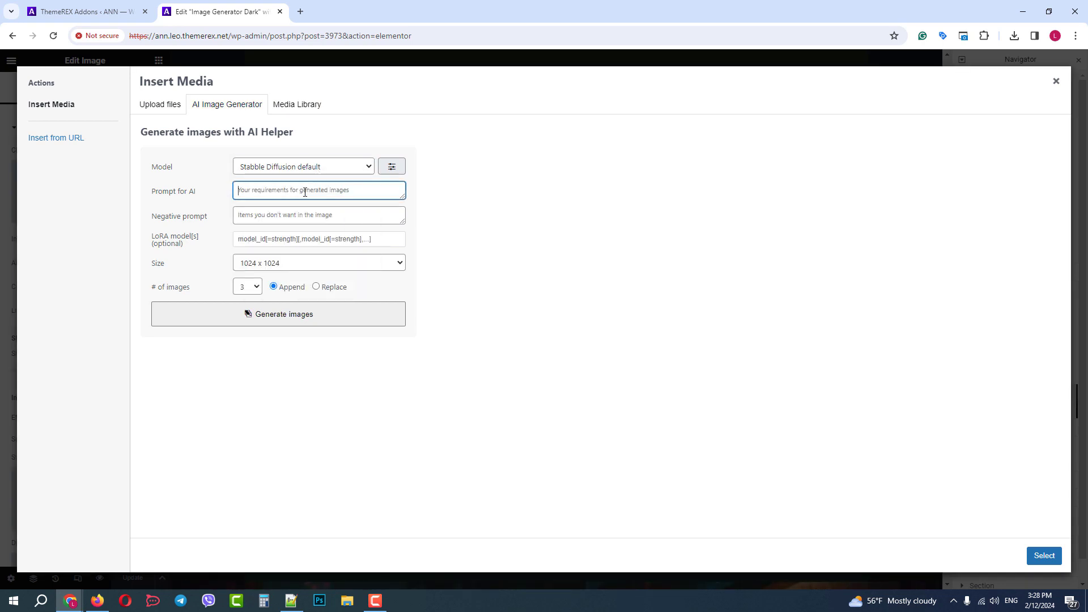
{"action": "type", "text": "hyper"}
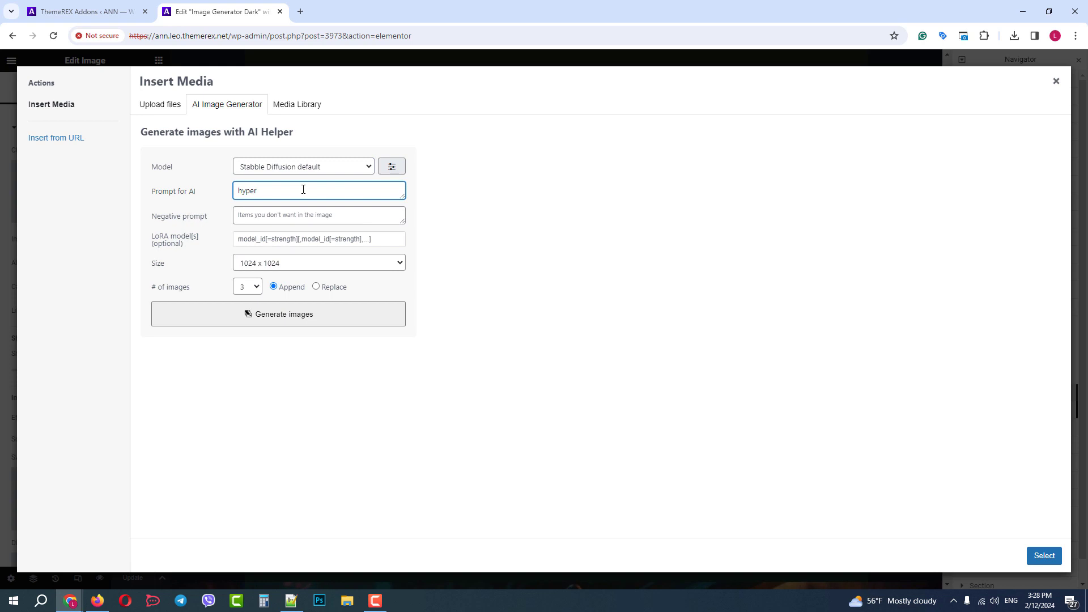
{"action": "type", "text": "real futuristic house"}
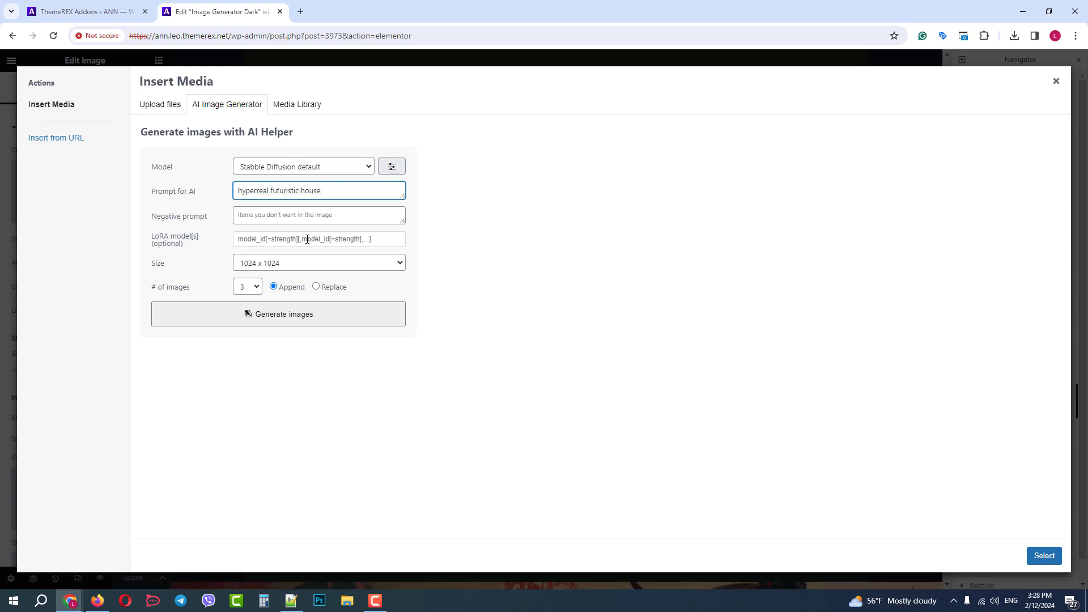
{"action": "left_click", "coordinate": [396, 170]}
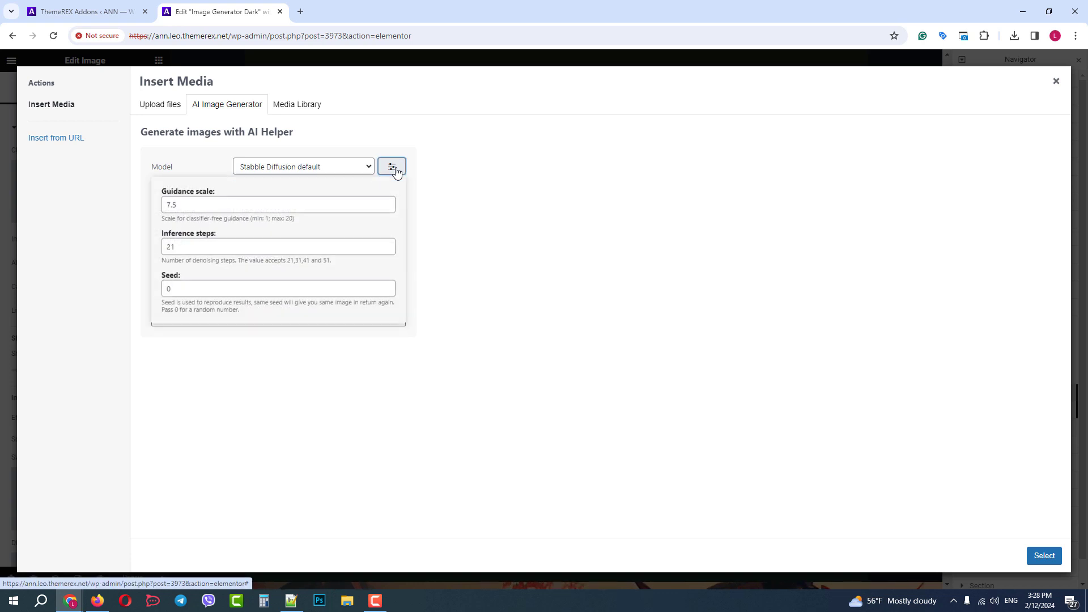
{"action": "left_click", "coordinate": [396, 171]}
Try generating with Stable Diffusion Default and dismiss the resulting 'Model not found' alert.
{"action": "left_click", "coordinate": [354, 169]}
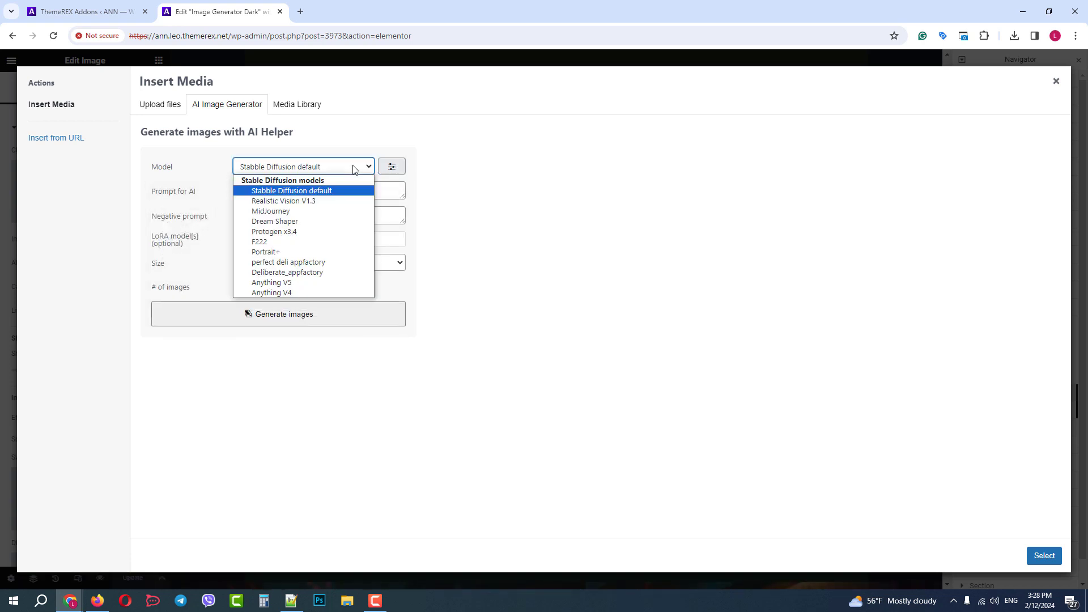
{"action": "left_click", "coordinate": [336, 195]}
{"action": "left_click", "coordinate": [283, 319]}
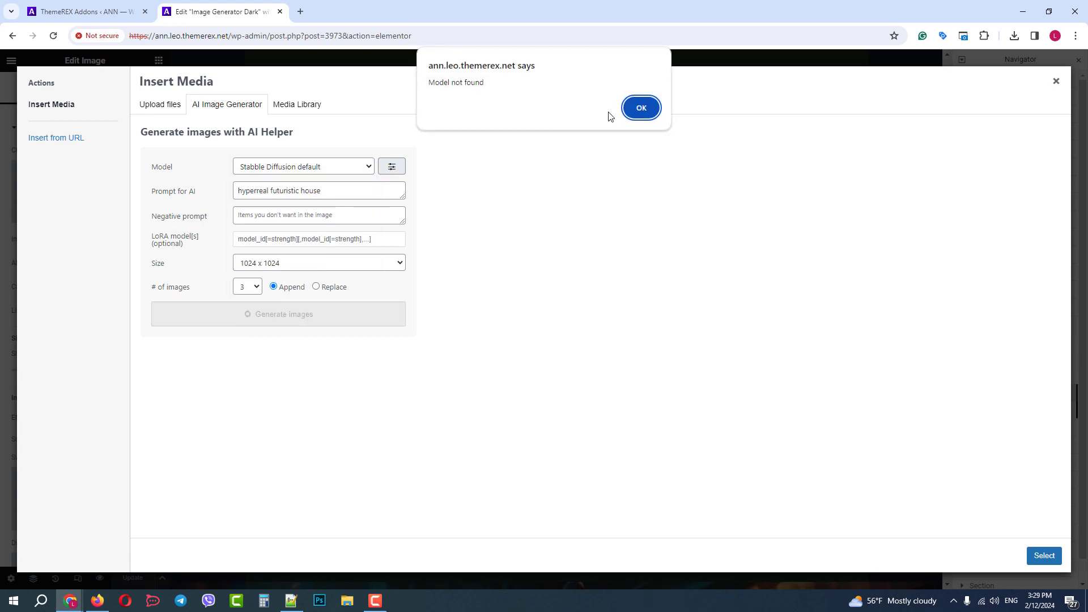
{"action": "left_click", "coordinate": [640, 109]}
Switch the model to MidJourney, generate the three house images, and close the dialog.
{"action": "left_click", "coordinate": [338, 169]}
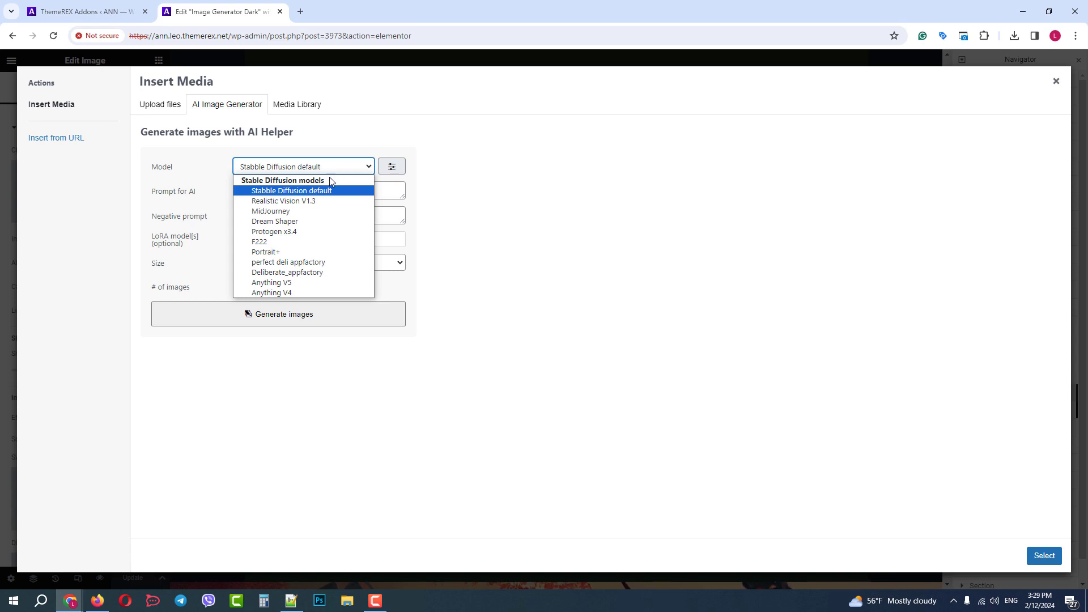
{"action": "left_click", "coordinate": [303, 211]}
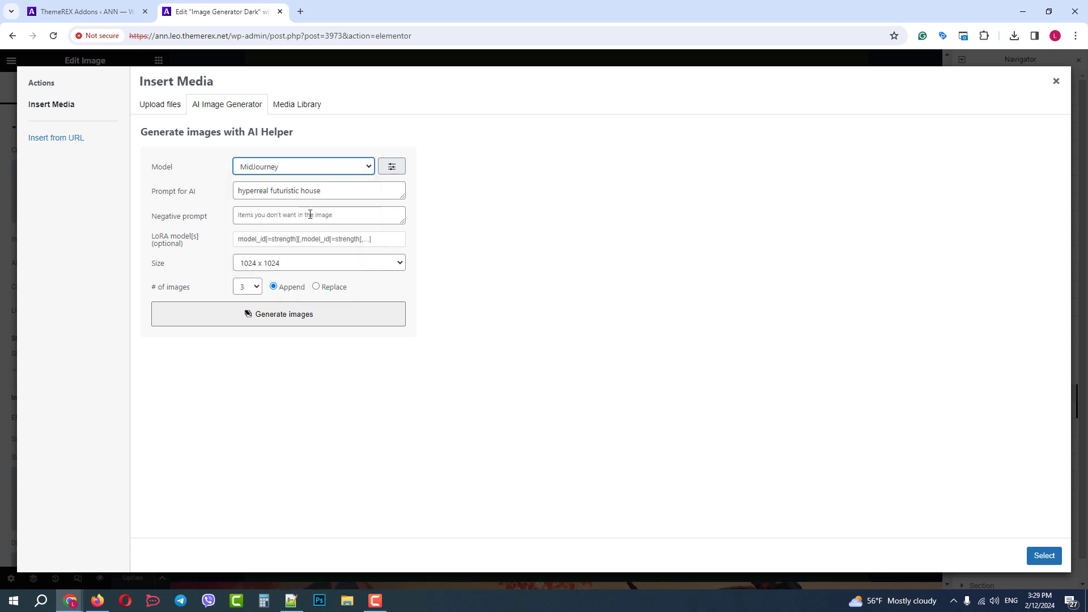
{"action": "left_click", "coordinate": [285, 316]}
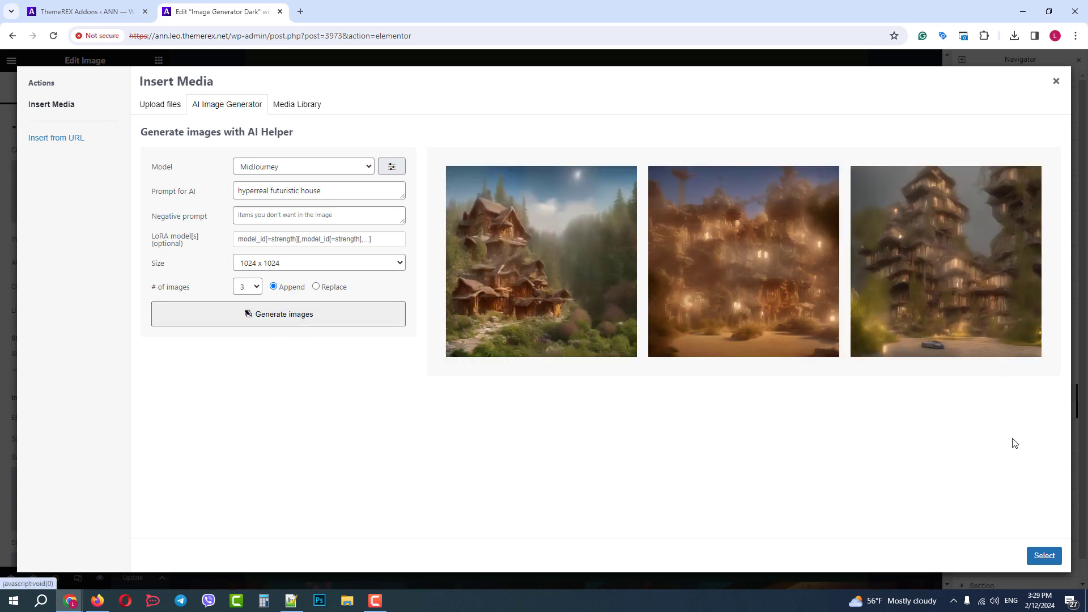
{"action": "left_click", "coordinate": [1057, 81]}
Scroll to the generator section and select the simple AI Helper Image Generator widget.
{"action": "scroll", "coordinate": [577, 204], "scroll_direction": "up", "scroll_amount": 10}
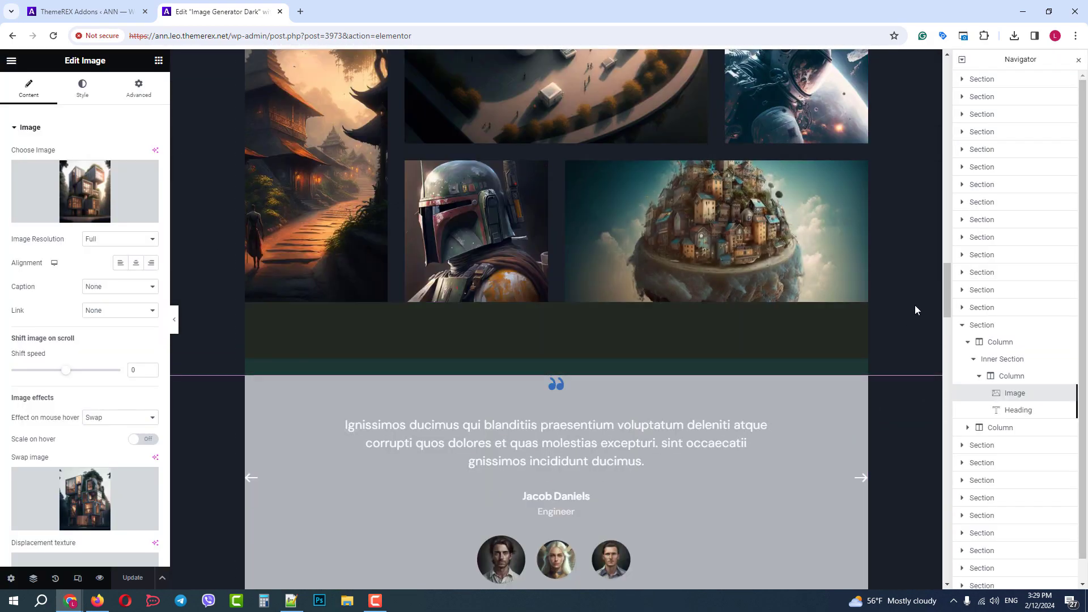
{"action": "left_click_drag", "start_coordinate": [949, 282], "coordinate": [948, 70]}
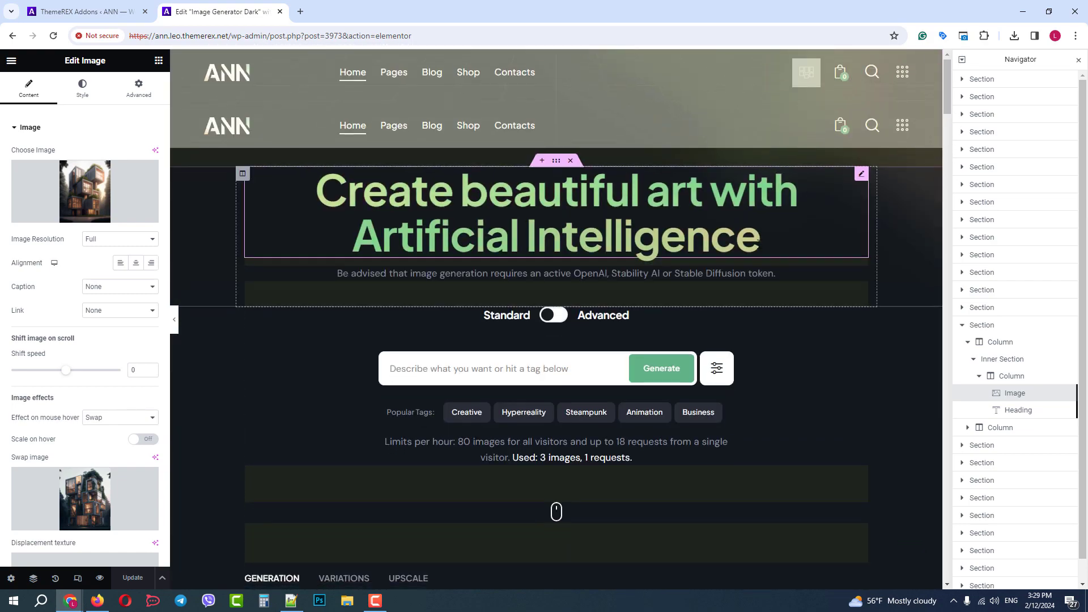
{"action": "scroll", "coordinate": [761, 182], "scroll_direction": "down", "scroll_amount": 3}
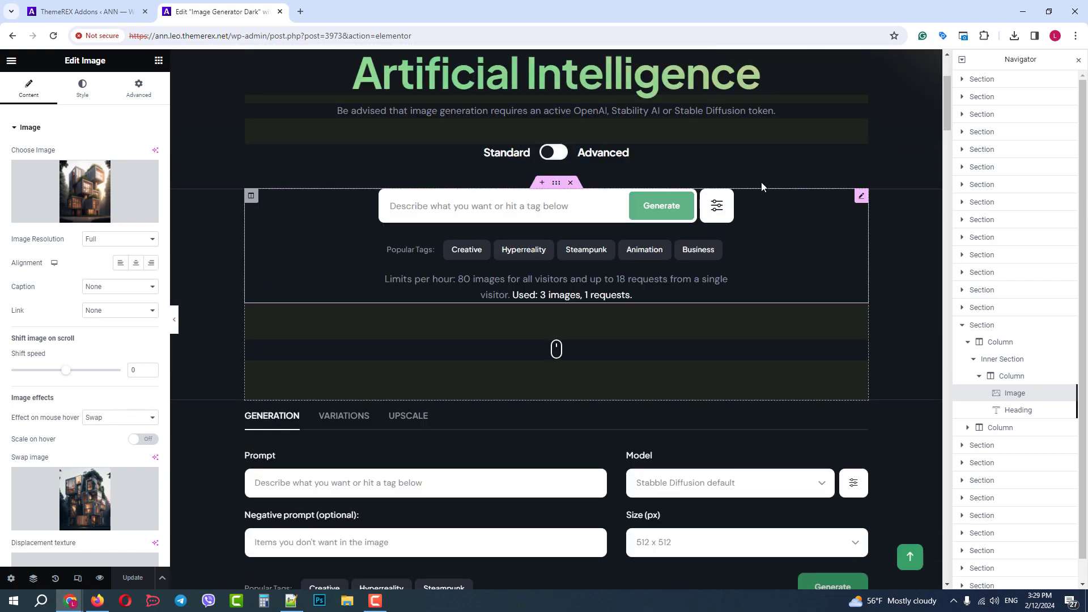
{"action": "left_click", "coordinate": [639, 159]}
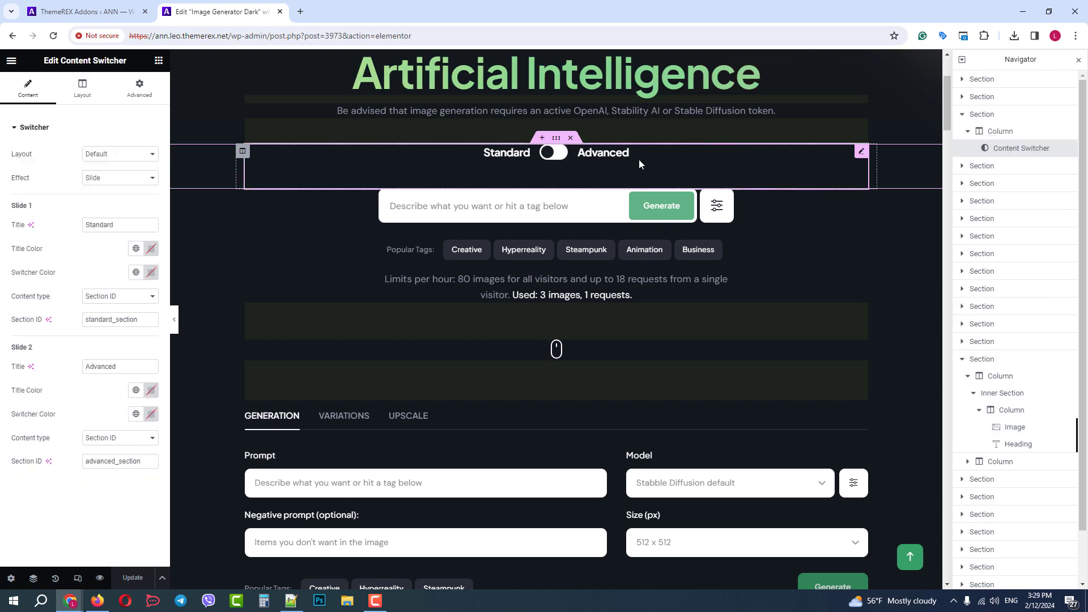
{"action": "left_click", "coordinate": [310, 233]}
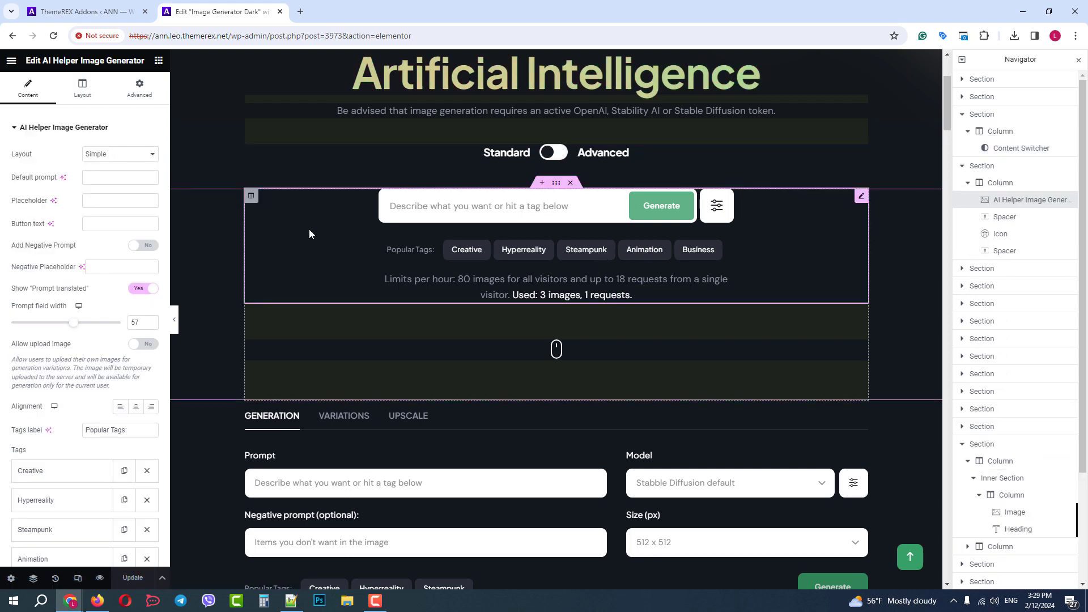
{"action": "left_click", "coordinate": [331, 448]}
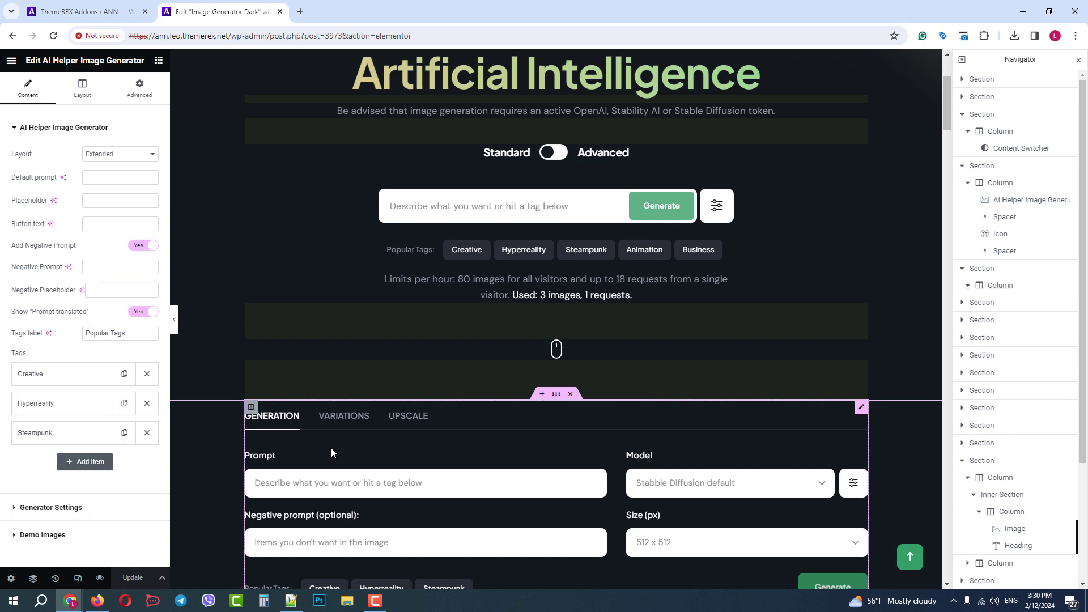
{"action": "left_click", "coordinate": [313, 225]}
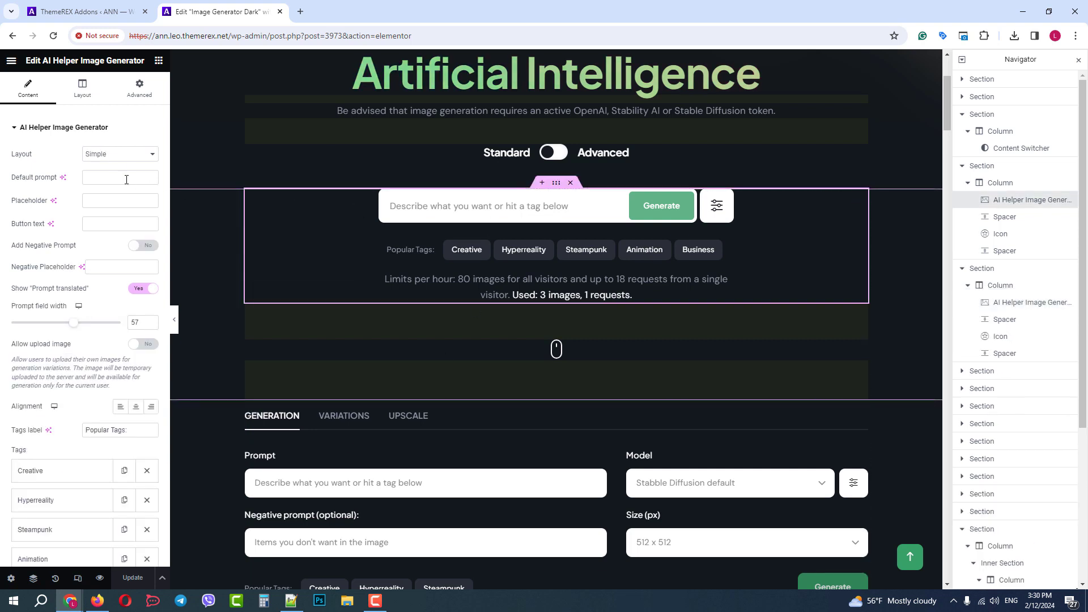
Preview the widget's Extended layout, then set Layout back to Simple.
{"action": "left_click", "coordinate": [116, 155]}
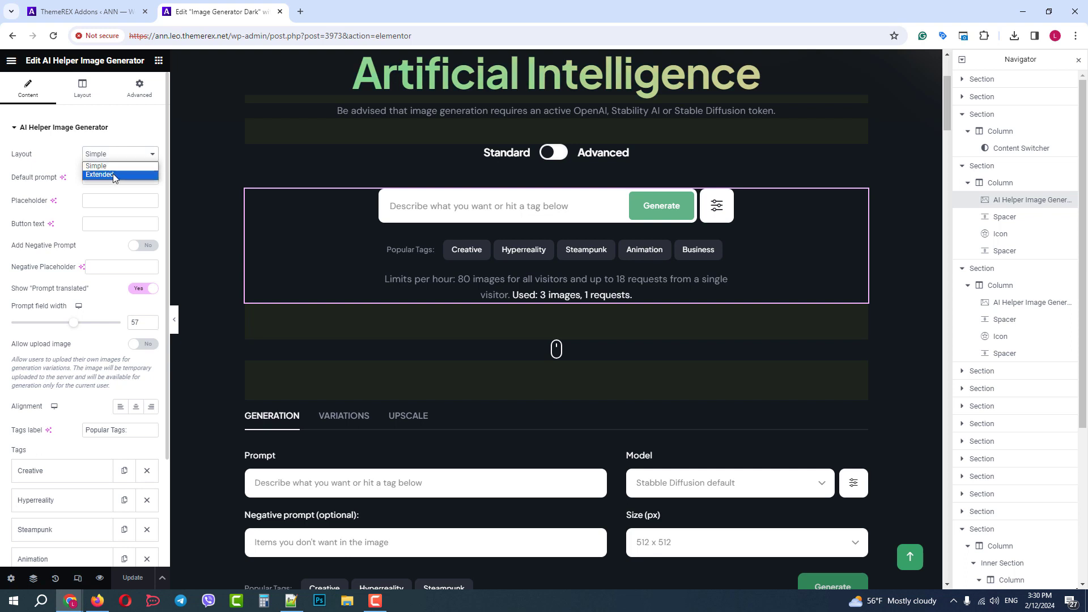
{"action": "left_click", "coordinate": [114, 174]}
{"action": "left_click", "coordinate": [111, 155]}
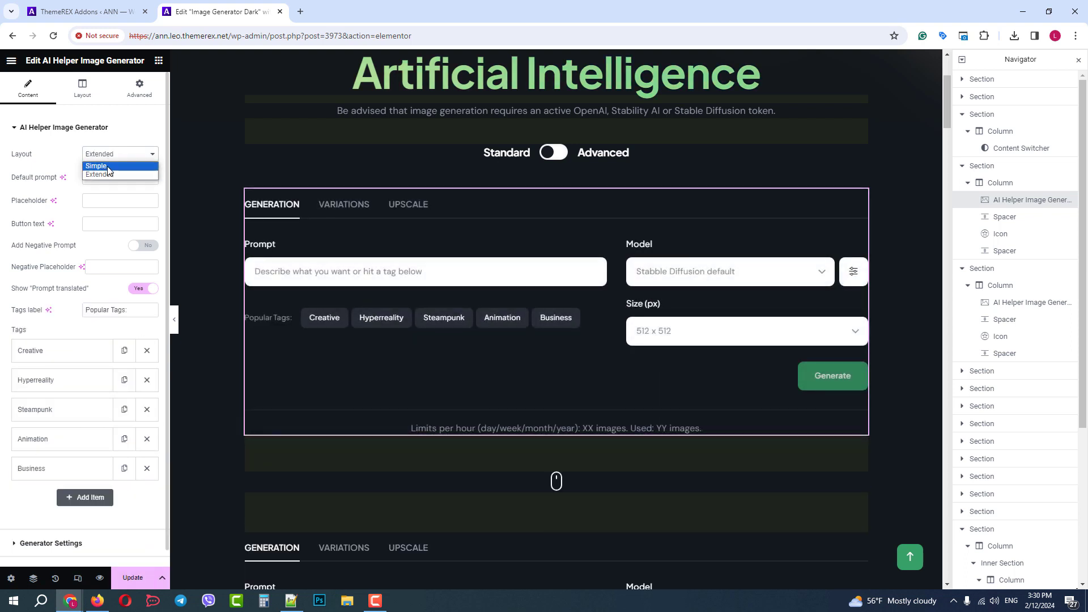
{"action": "left_click", "coordinate": [110, 164]}
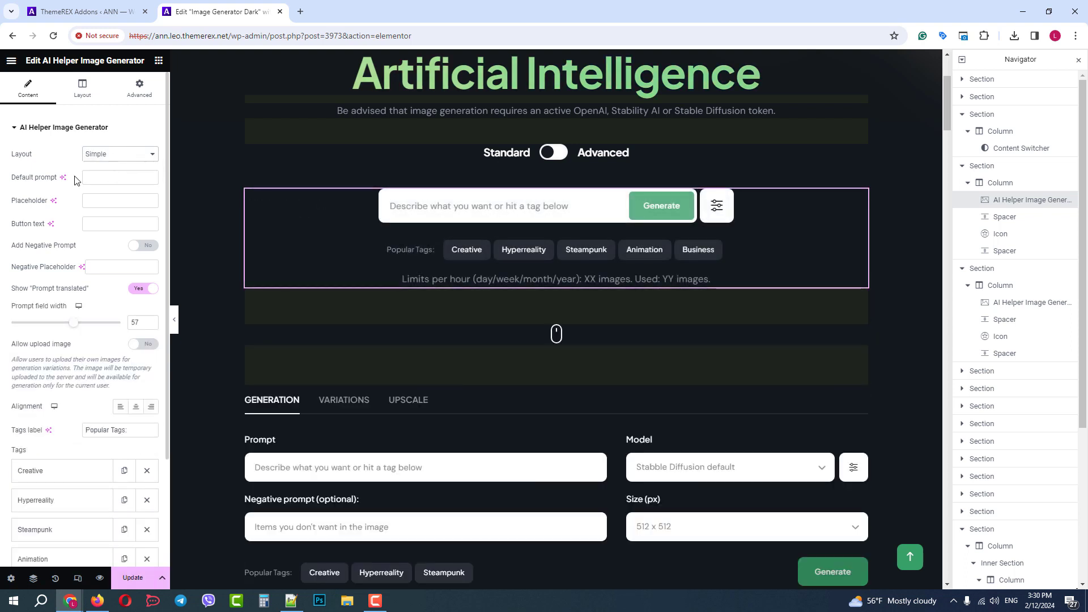
Set placeholder 'type here' and button text 'Create', leaving Add Negative Prompt off.
{"action": "left_click", "coordinate": [100, 200]}
{"action": "type", "text": "type here"}
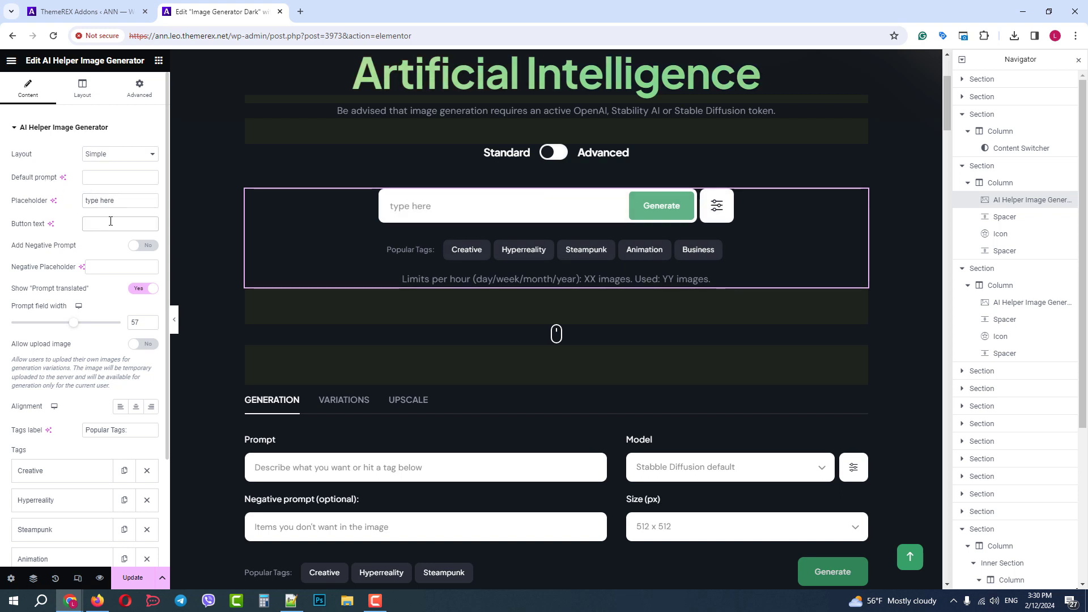
{"action": "type", "text": "Create"}
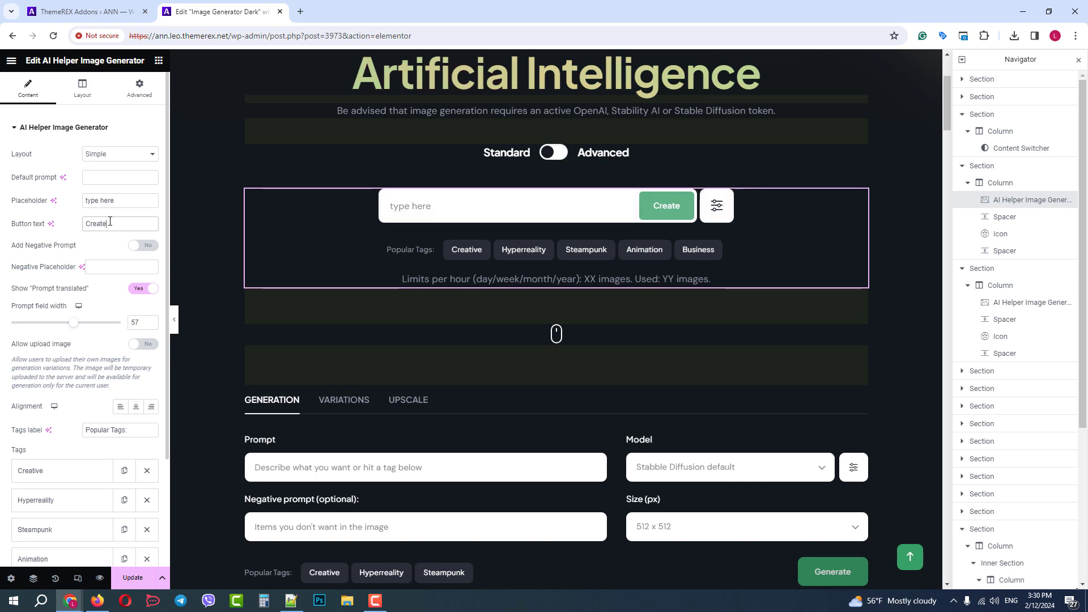
{"action": "left_click", "coordinate": [139, 250]}
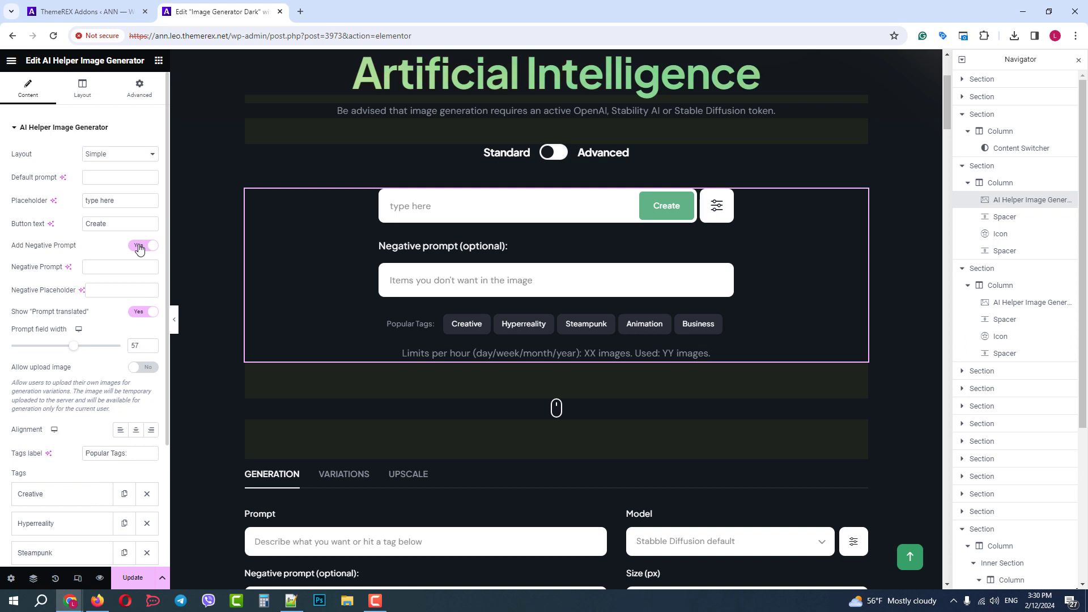
{"action": "left_click", "coordinate": [139, 248]}
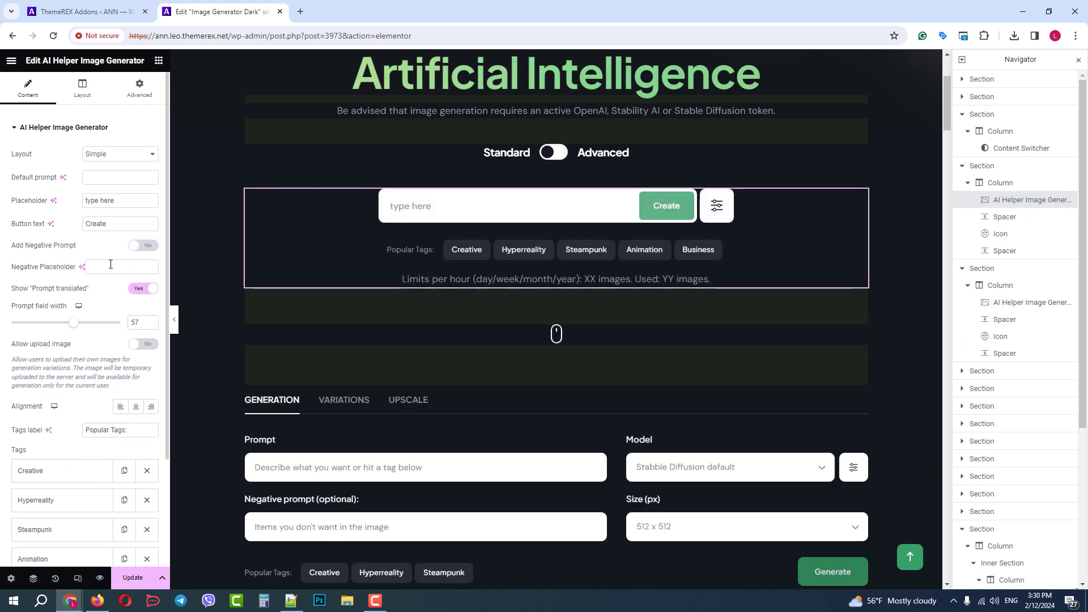
Widen the prompt field from 57 to 58, leaving image uploading off.
{"action": "scroll", "coordinate": [97, 302], "scroll_direction": "down", "scroll_amount": 1}
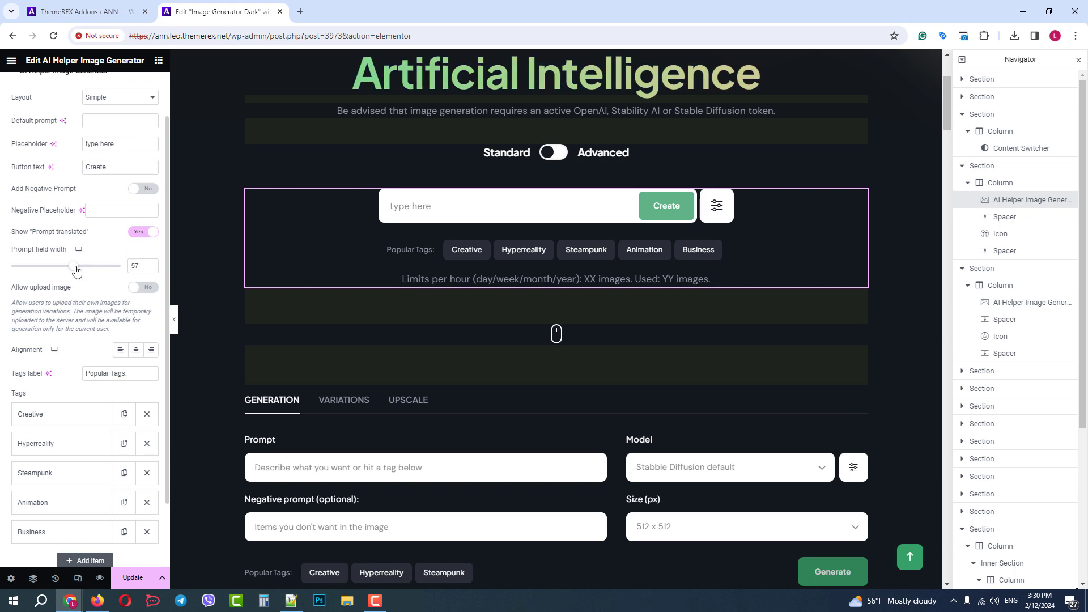
{"action": "left_click_drag", "start_coordinate": [76, 271], "coordinate": [77, 271]}
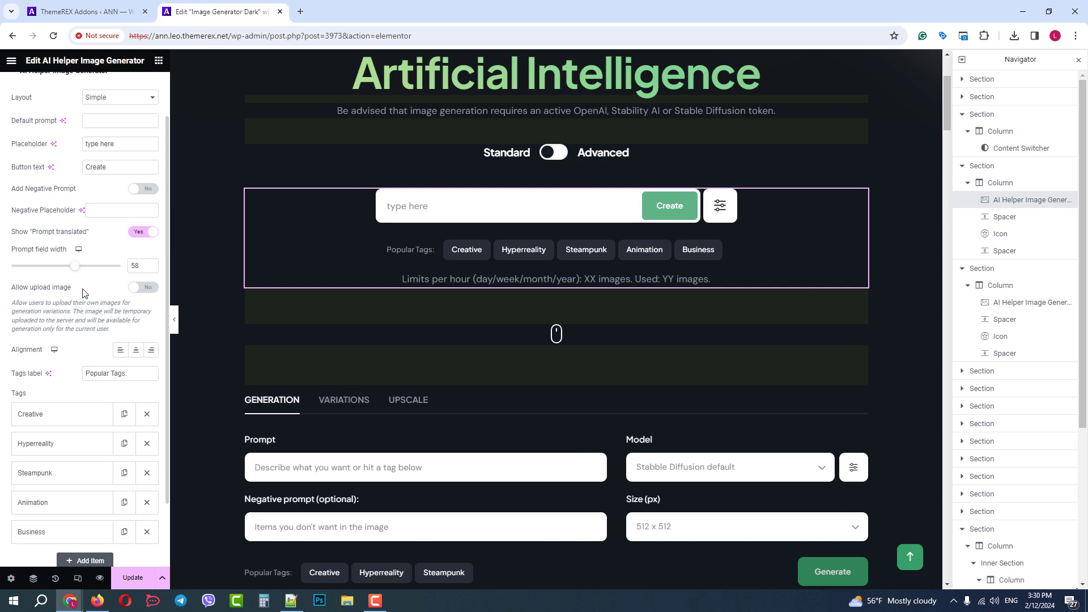
{"action": "left_click", "coordinate": [138, 289]}
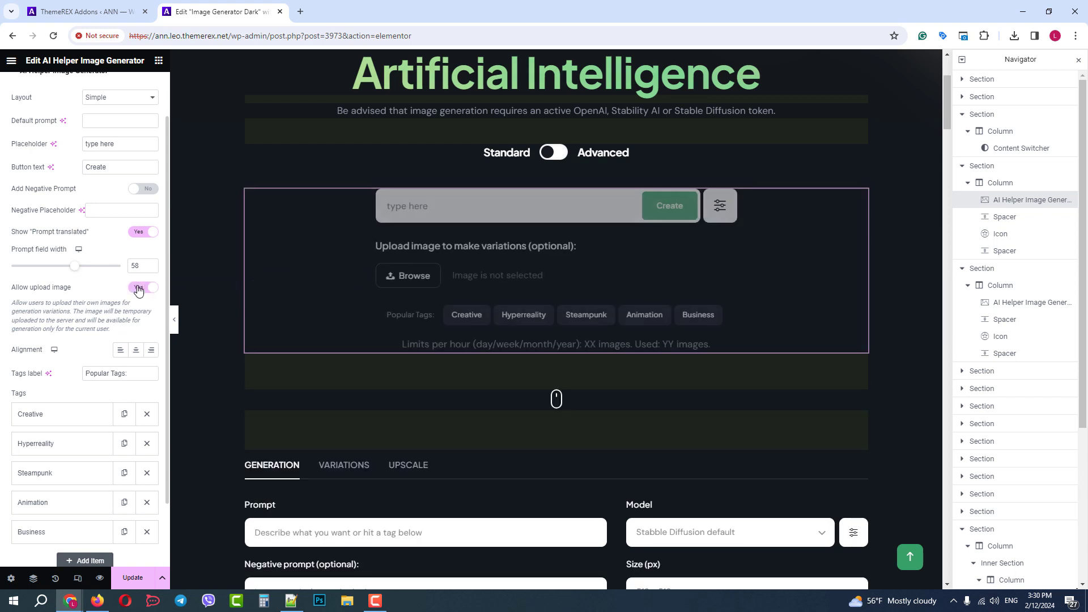
{"action": "left_click", "coordinate": [138, 289]}
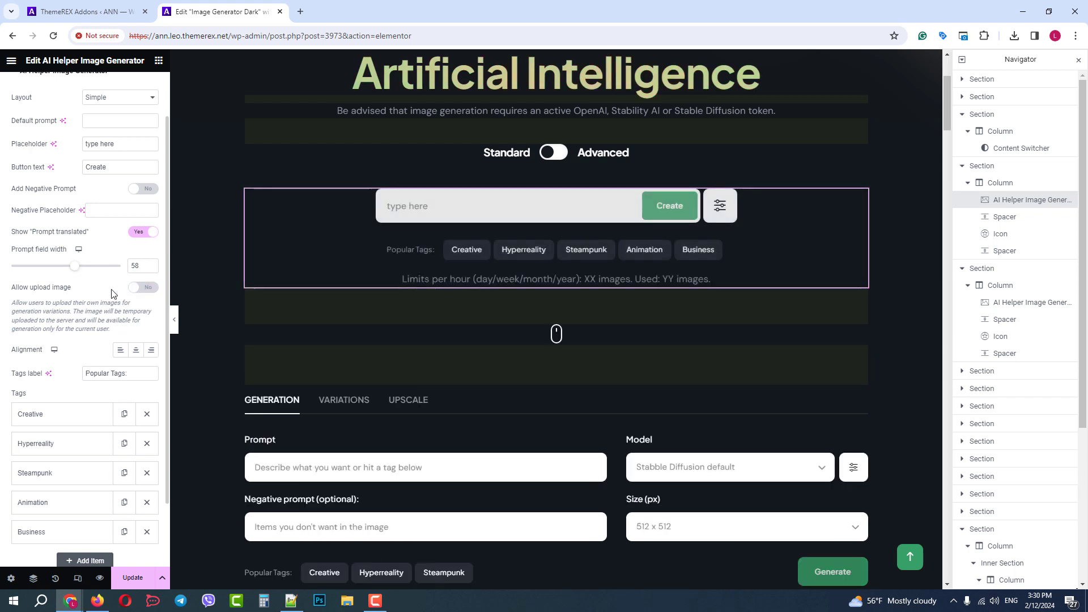
{"action": "scroll", "coordinate": [125, 288], "scroll_direction": "down", "scroll_amount": 1}
{"action": "scroll", "coordinate": [114, 317], "scroll_direction": "down", "scroll_amount": 1}
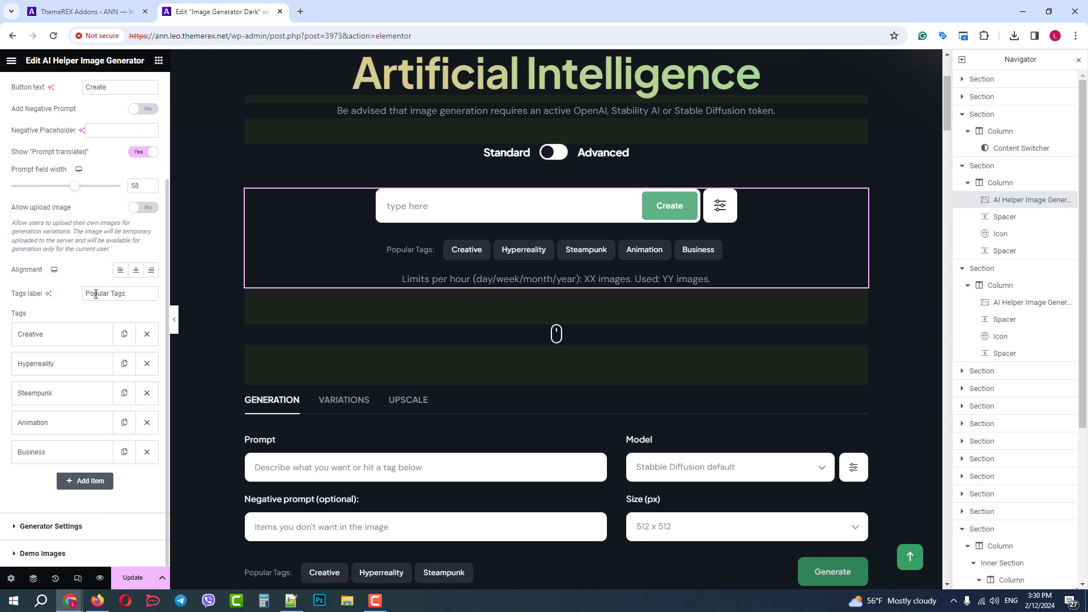
Add a 'Realistic' popular tag with prompt Realistic, move it first, and delete Business.
{"action": "left_click", "coordinate": [91, 481]}
{"action": "left_click", "coordinate": [101, 510]}
{"action": "type", "text": "Rea"}
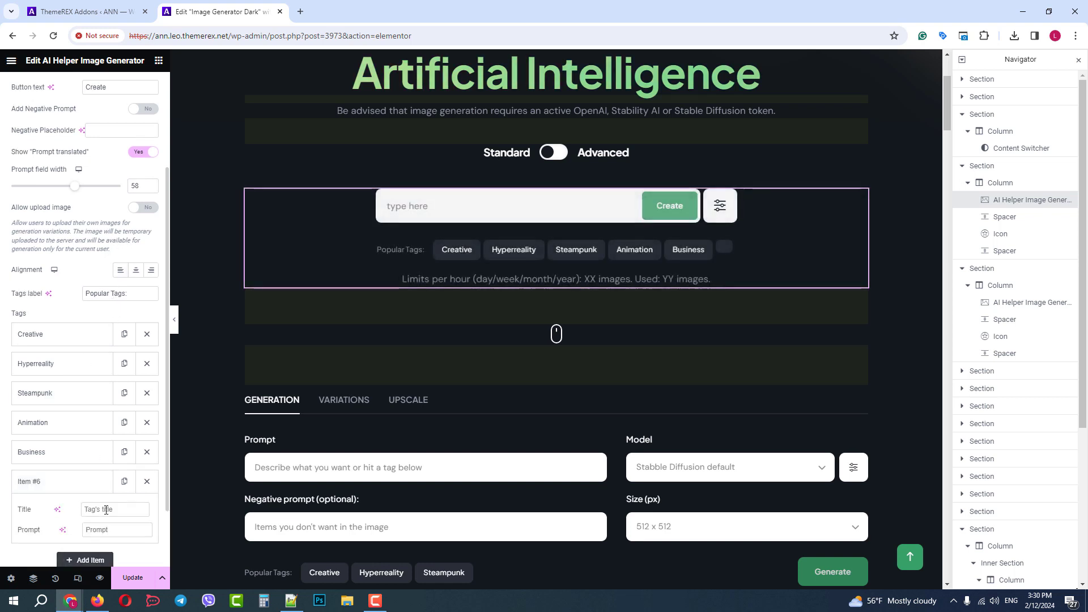
{"action": "type", "text": "listic"}
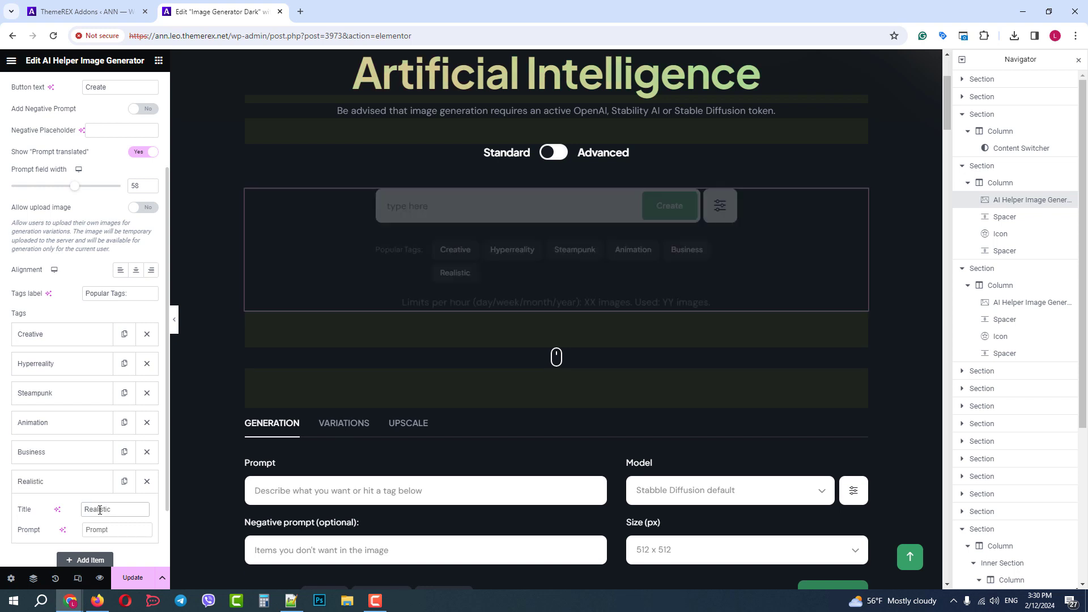
{"action": "double_click", "coordinate": [111, 514]}
{"action": "left_click", "coordinate": [111, 531]}
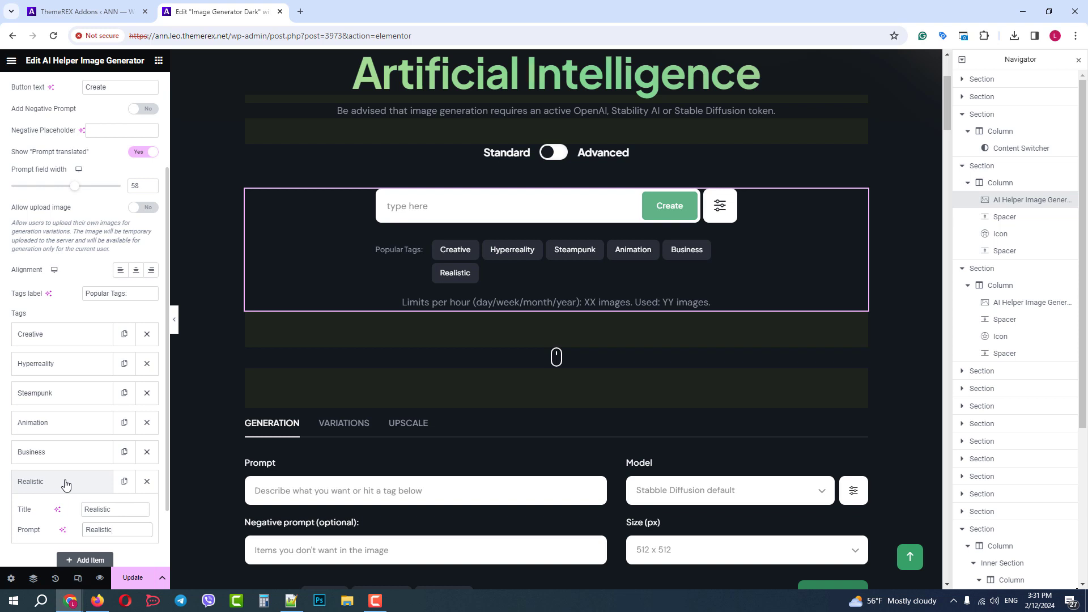
{"action": "left_click_drag", "start_coordinate": [65, 482], "coordinate": [80, 335]}
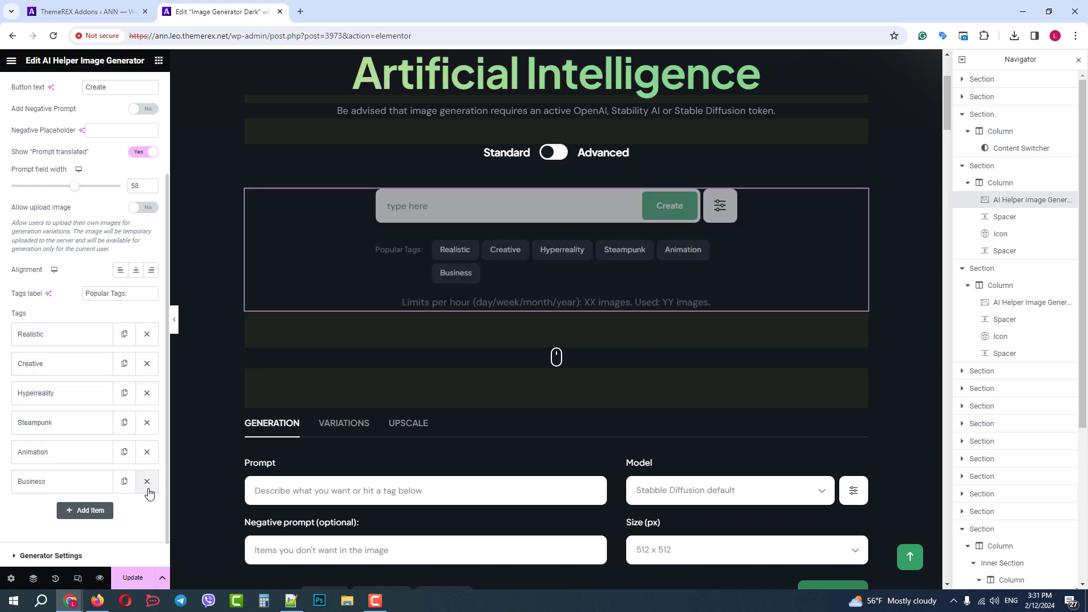
{"action": "left_click", "coordinate": [147, 483]}
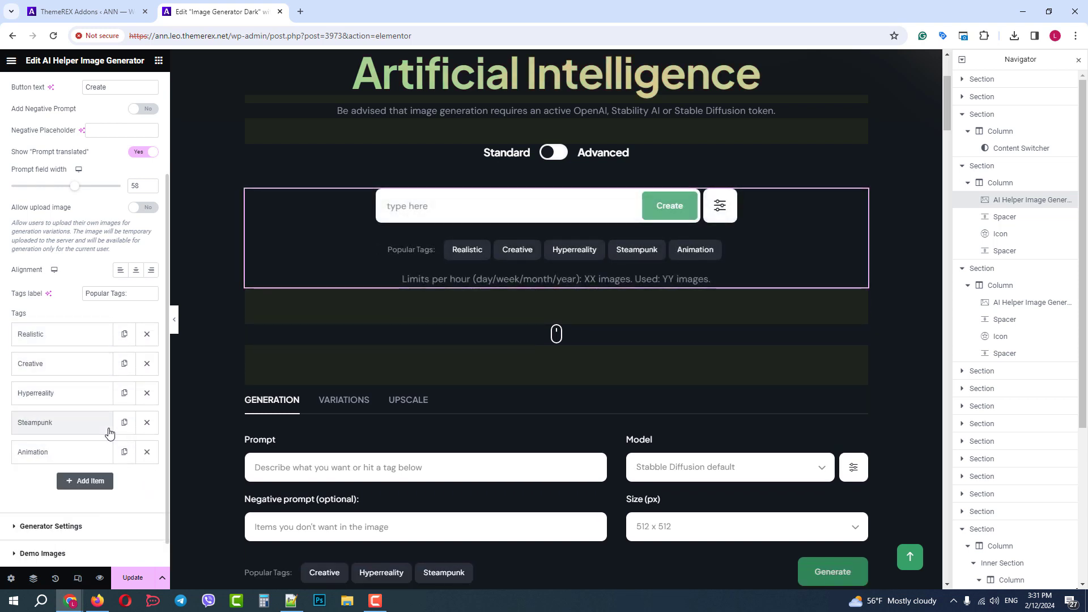
{"action": "left_click", "coordinate": [91, 526]}
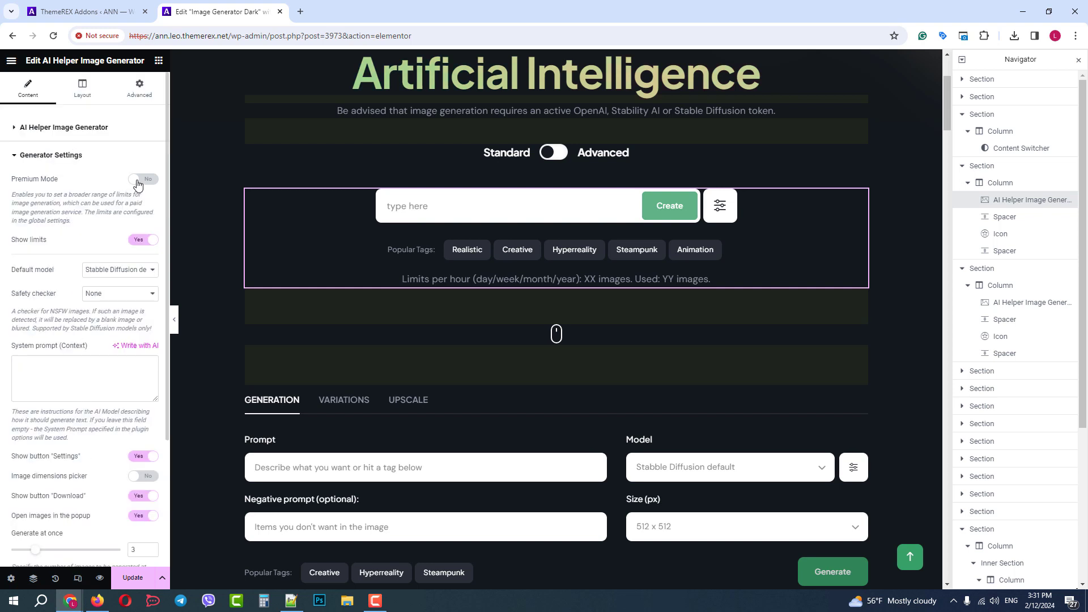
{"action": "left_click_drag", "start_coordinate": [29, 195], "coordinate": [83, 214]}
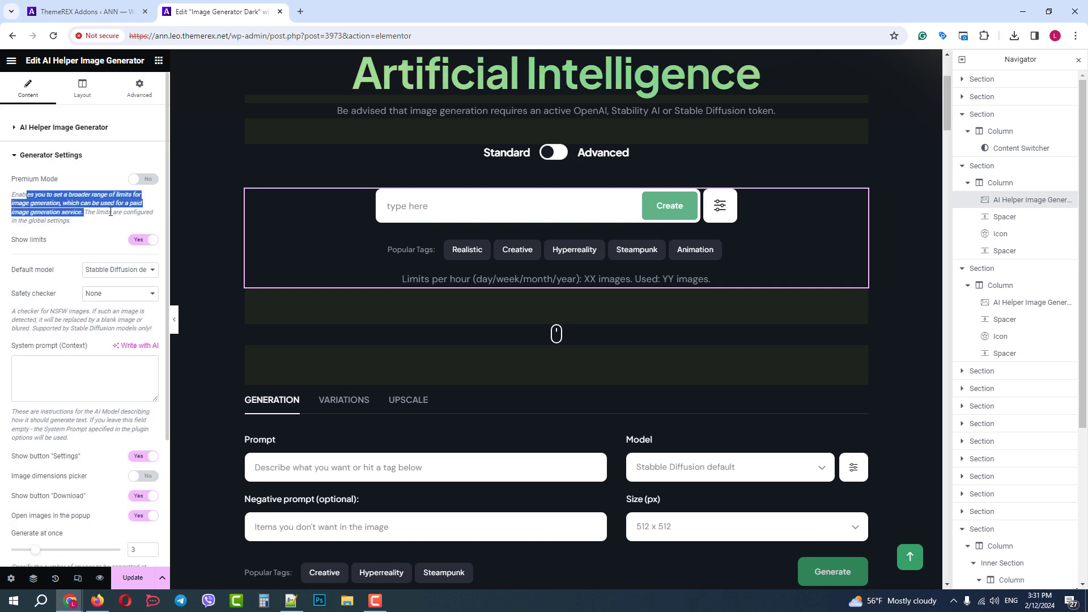
{"action": "left_click", "coordinate": [111, 212]}
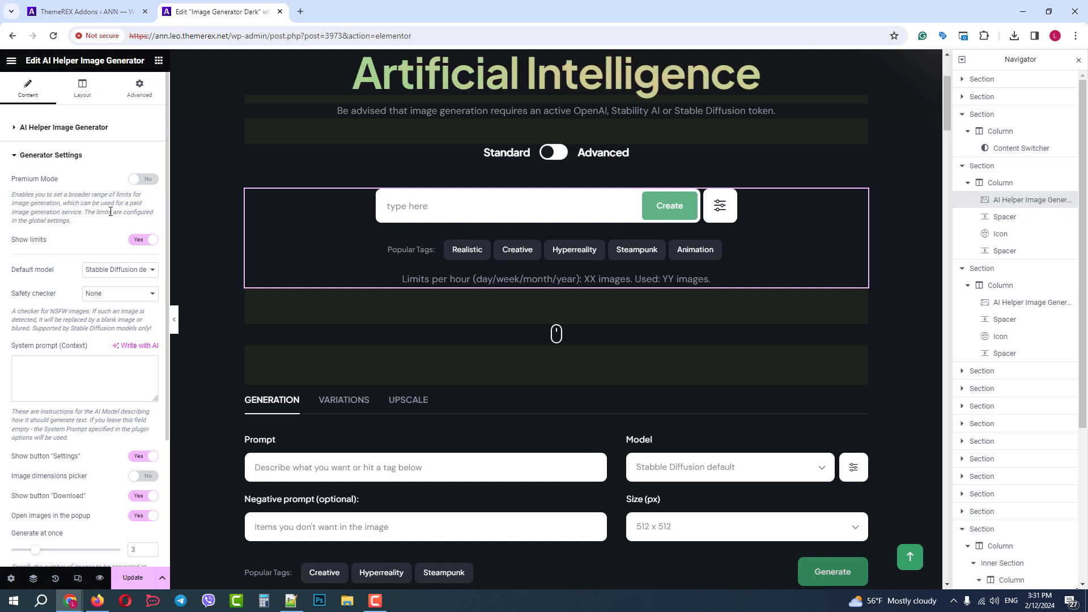
{"action": "left_click", "coordinate": [144, 240]}
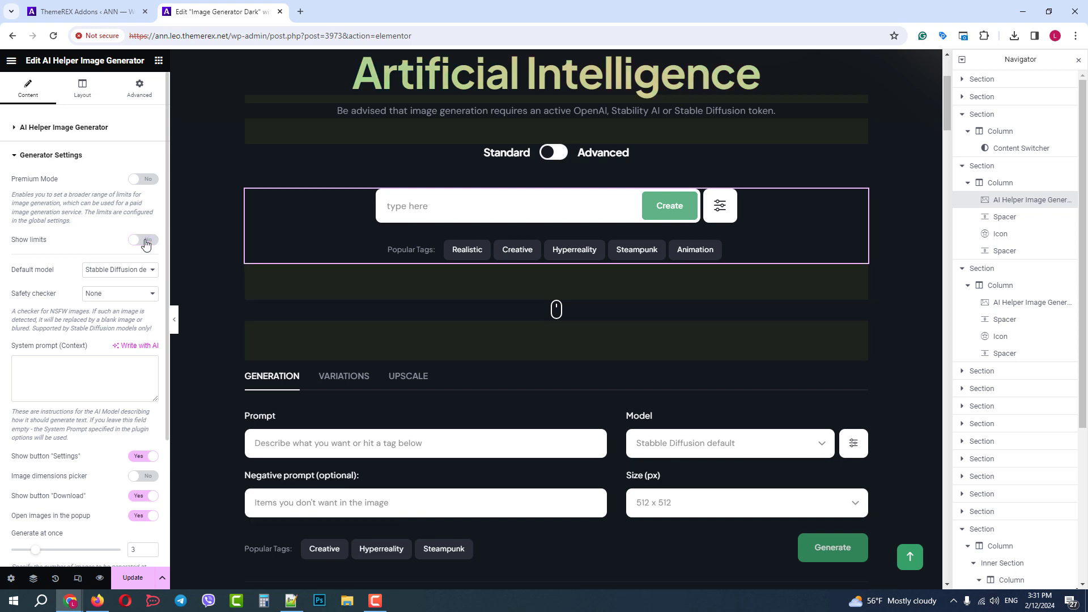
{"action": "left_click", "coordinate": [144, 240]}
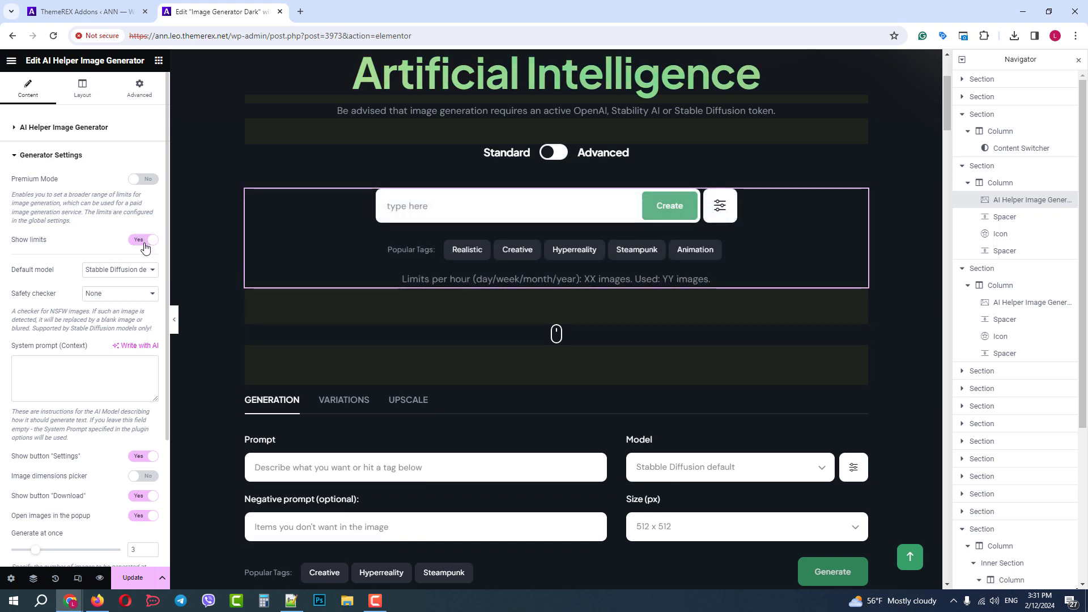
{"action": "left_click", "coordinate": [129, 270]}
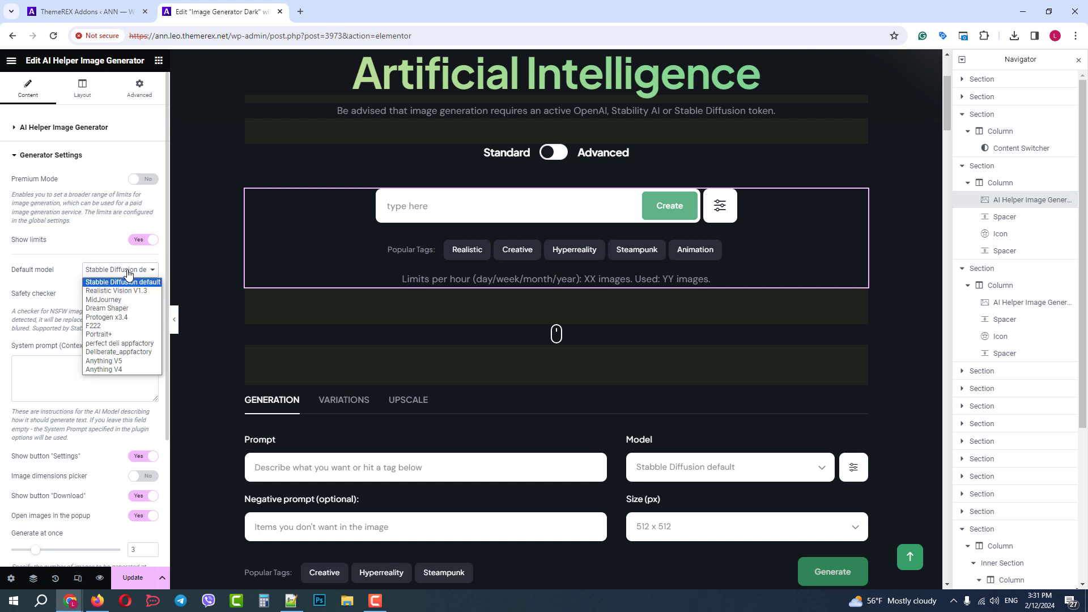
{"action": "left_click", "coordinate": [129, 274]}
{"action": "scroll", "coordinate": [120, 249], "scroll_direction": "down", "scroll_amount": 2}
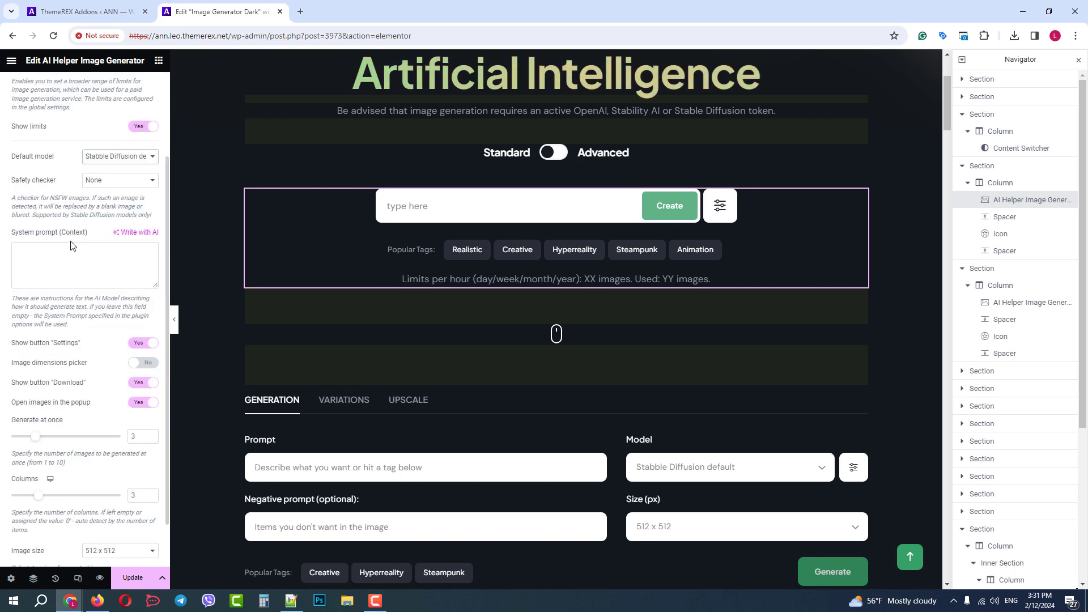
Keep Safety checker at None and set the system prompt 'make sure images do not contain 18+ content'.
{"action": "left_click", "coordinate": [119, 182]}
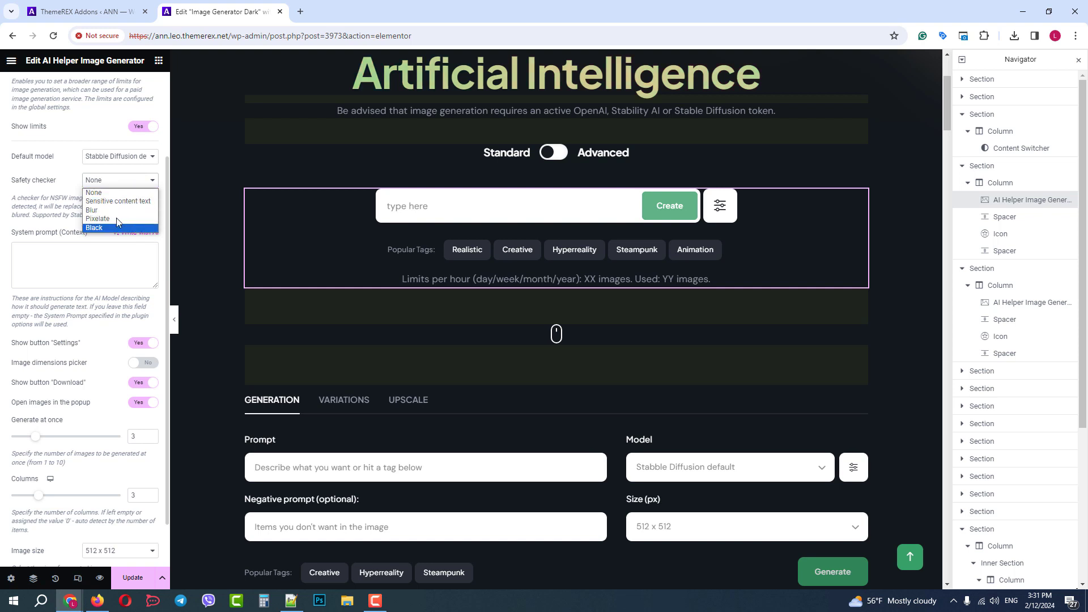
{"action": "left_click", "coordinate": [55, 200]}
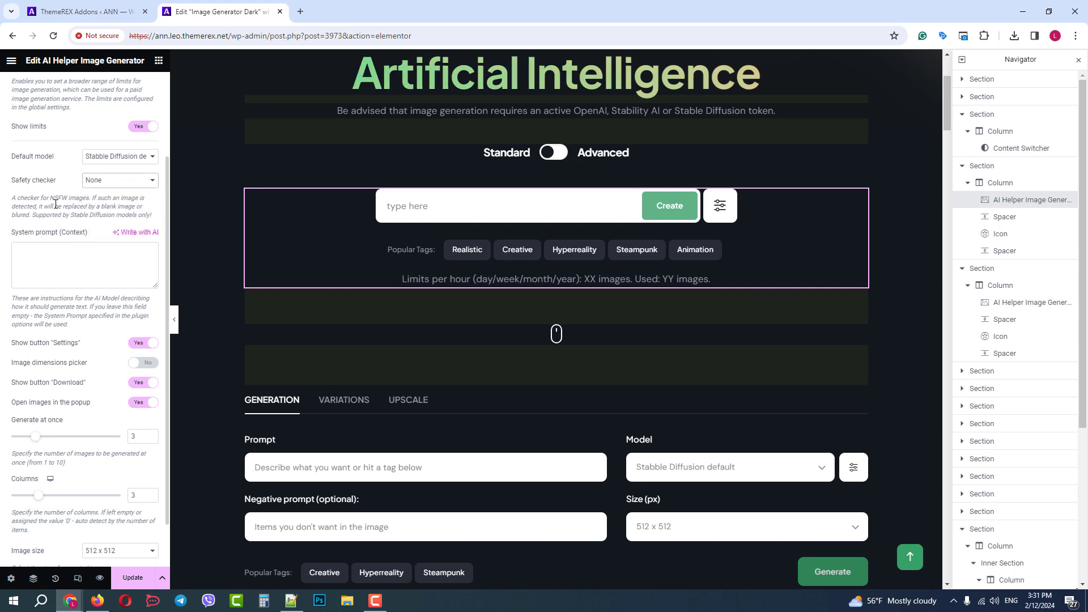
{"action": "left_click", "coordinate": [111, 253]}
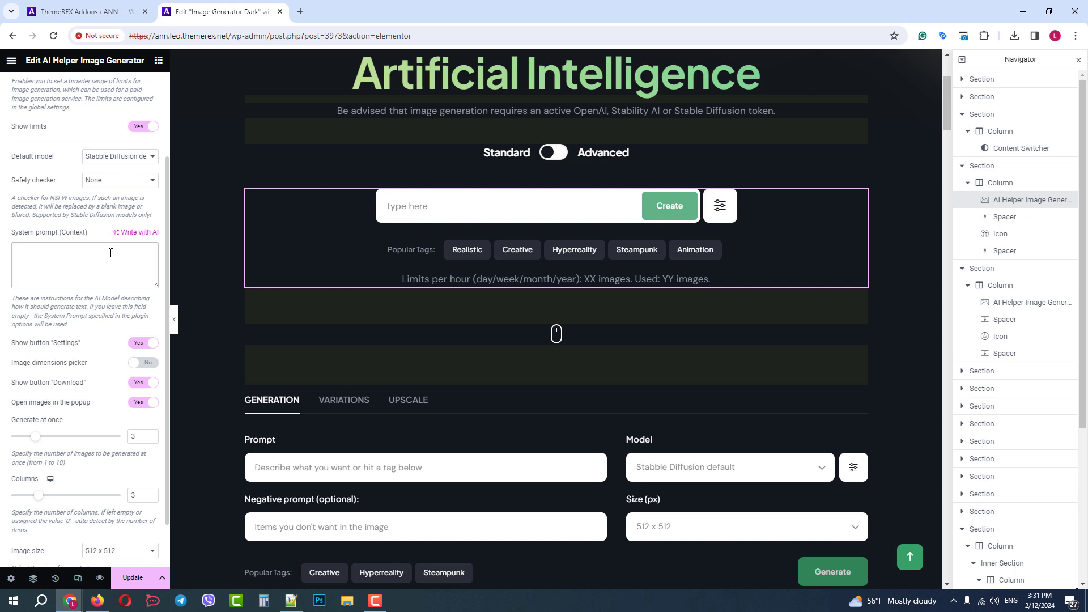
{"action": "type", "text": "make sure imag"}
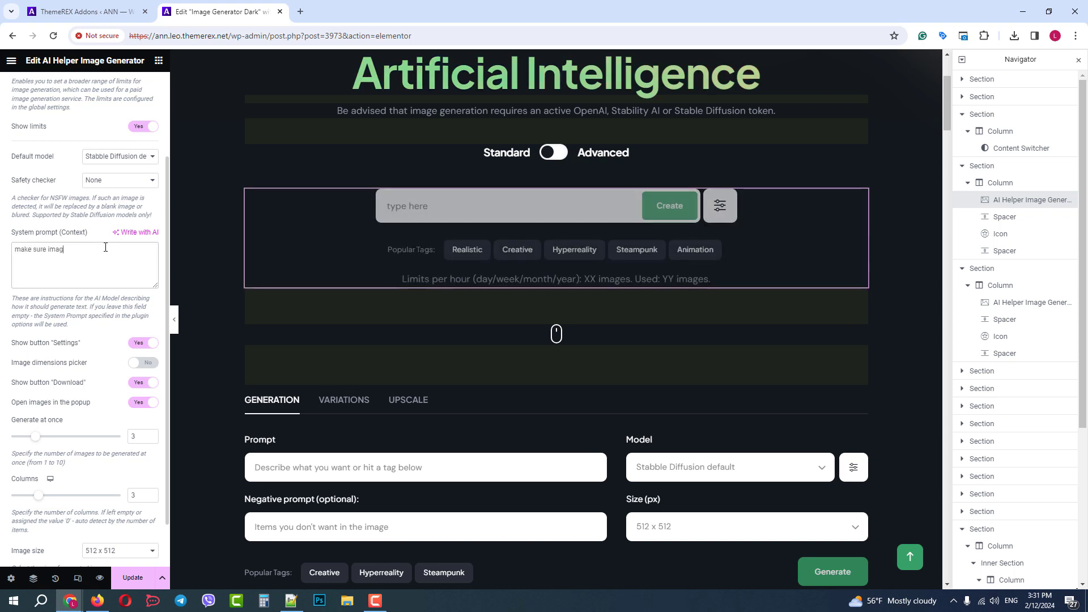
{"action": "type", "text": "es do not "}
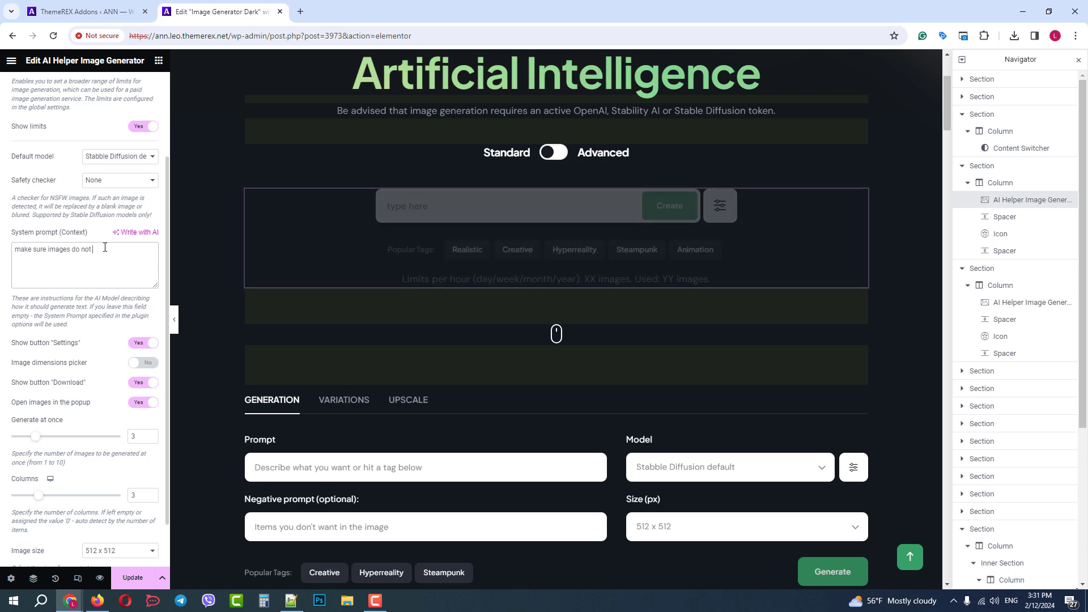
{"action": "type", "text": "contain"}
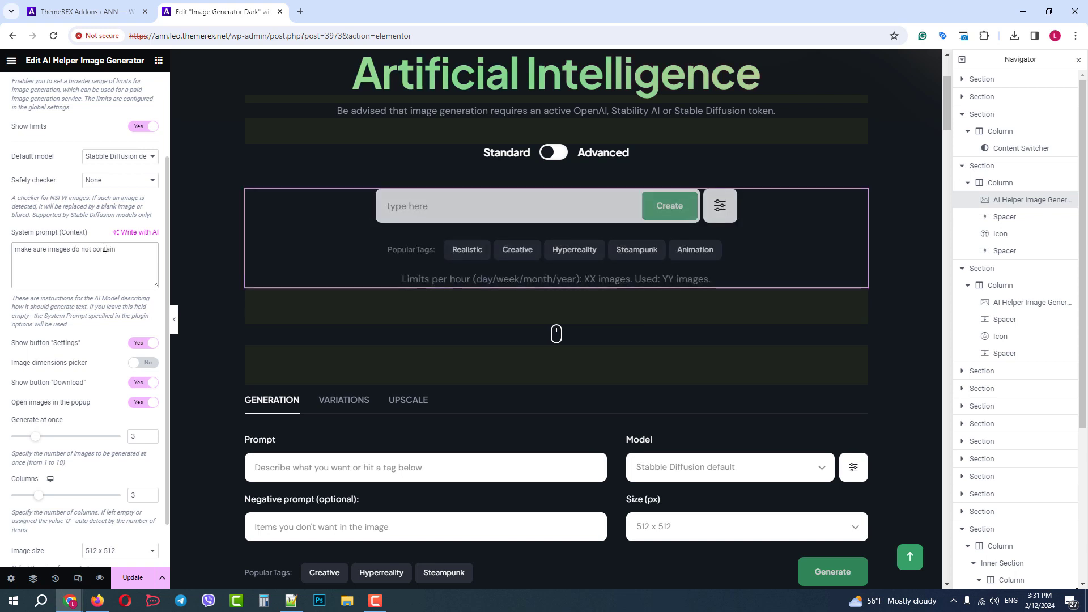
{"action": "type", "text": " 18+ conte"}
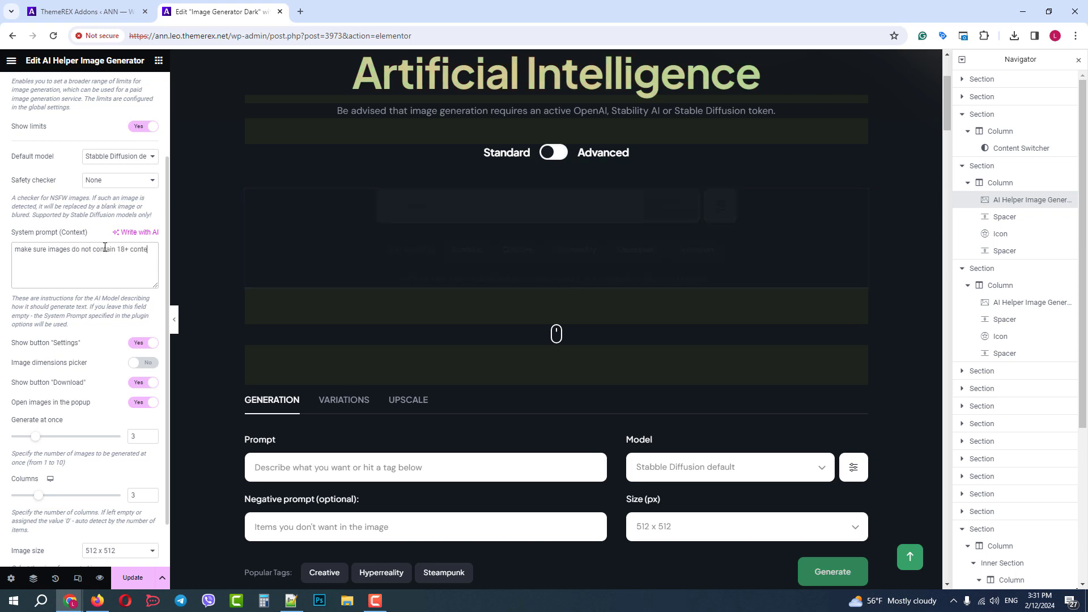
{"action": "type", "text": "nt"}
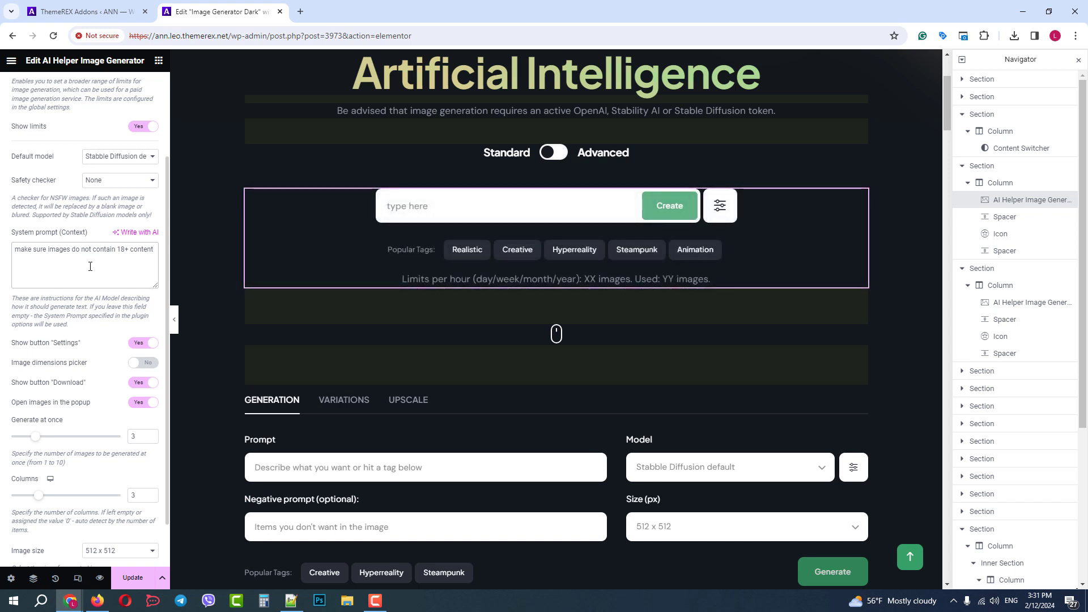
Try toggling Show button Settings and the image dimensions picker, leaving both as they were.
{"action": "left_click", "coordinate": [145, 344]}
{"action": "left_click", "coordinate": [144, 343]}
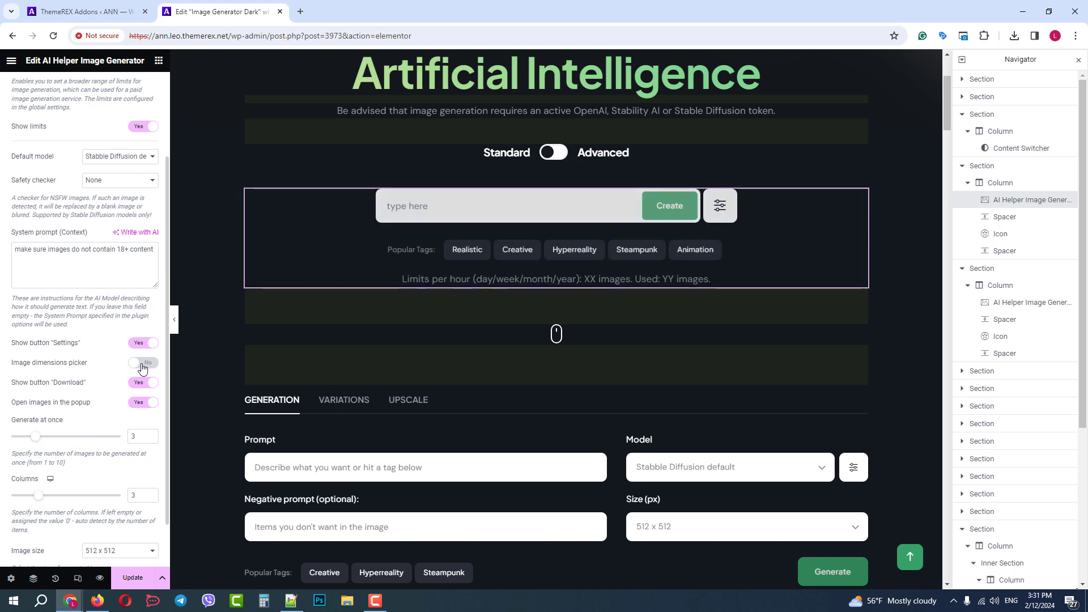
{"action": "left_click", "coordinate": [142, 366]}
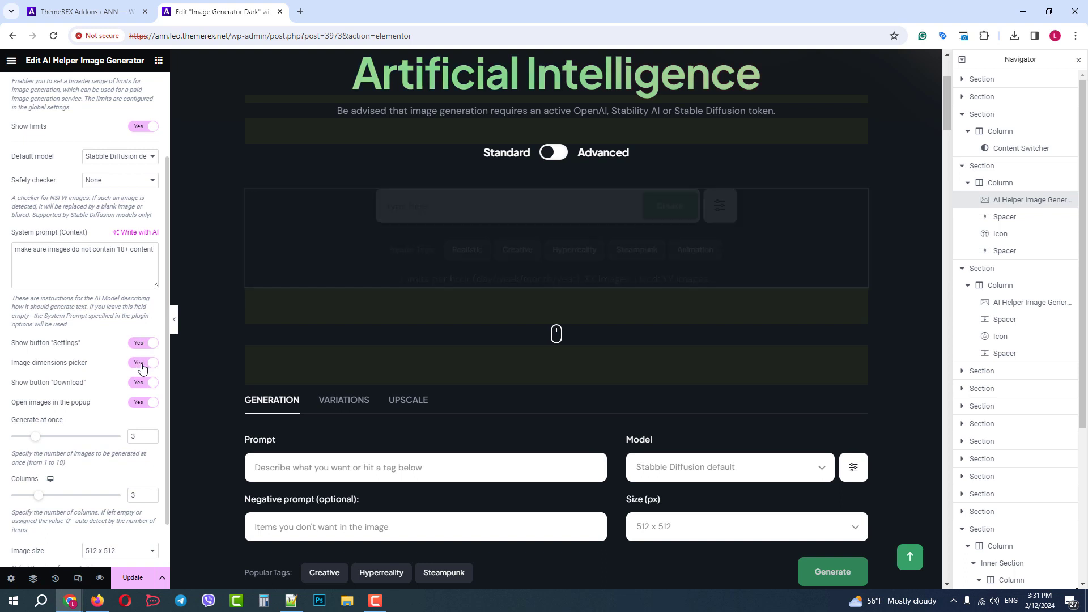
{"action": "left_click", "coordinate": [142, 366]}
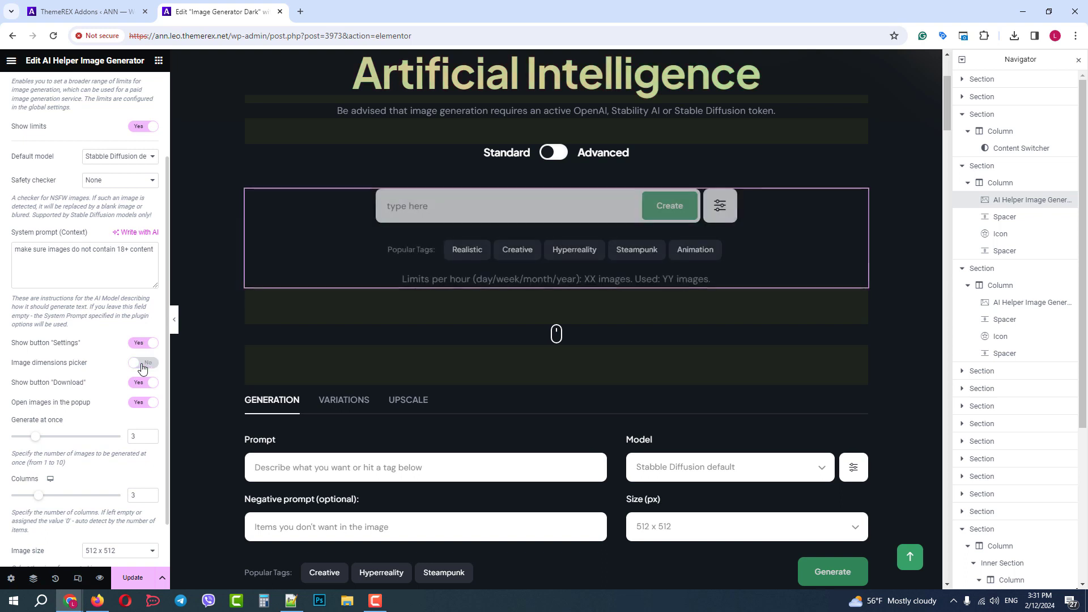
Keep image size 512 x 512, expand Demo Images, and update the Image Generator Dark page.
{"action": "scroll", "coordinate": [112, 367], "scroll_direction": "down", "scroll_amount": 1}
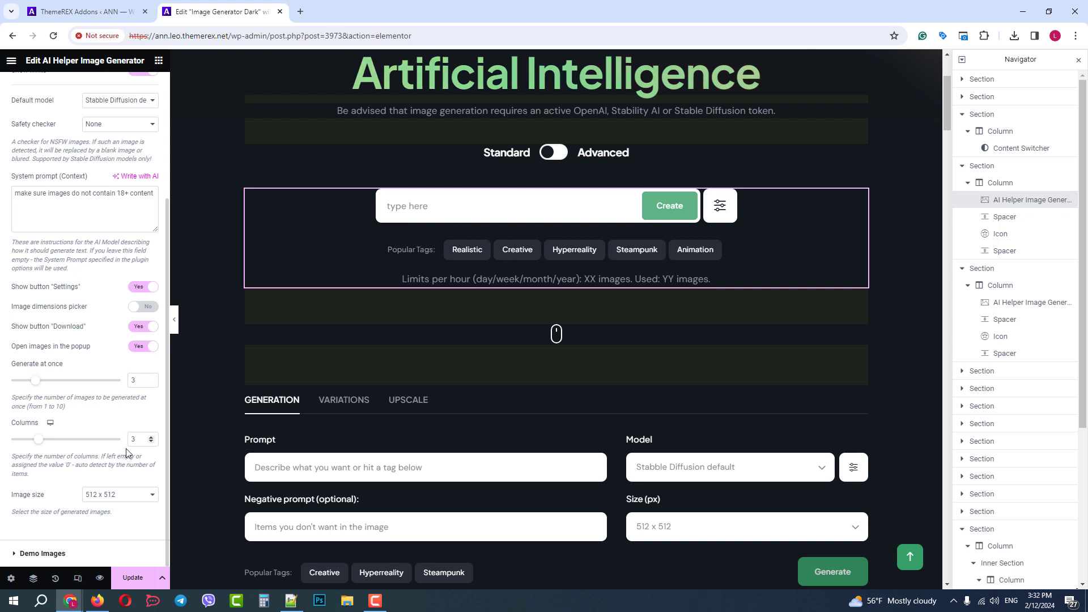
{"action": "left_click", "coordinate": [121, 495]}
{"action": "left_click", "coordinate": [121, 495]}
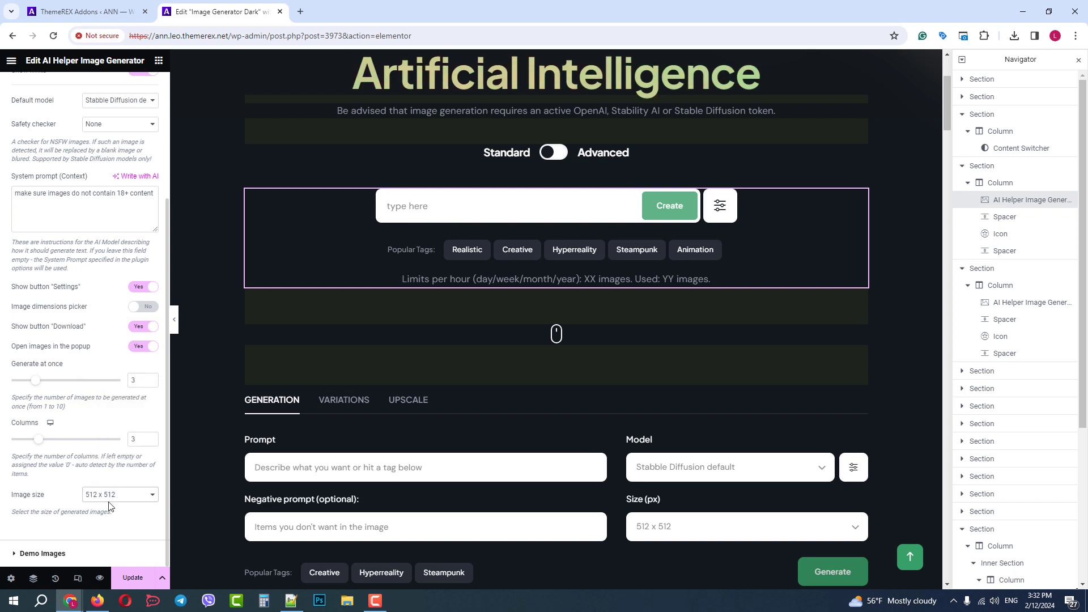
{"action": "left_click", "coordinate": [53, 554]}
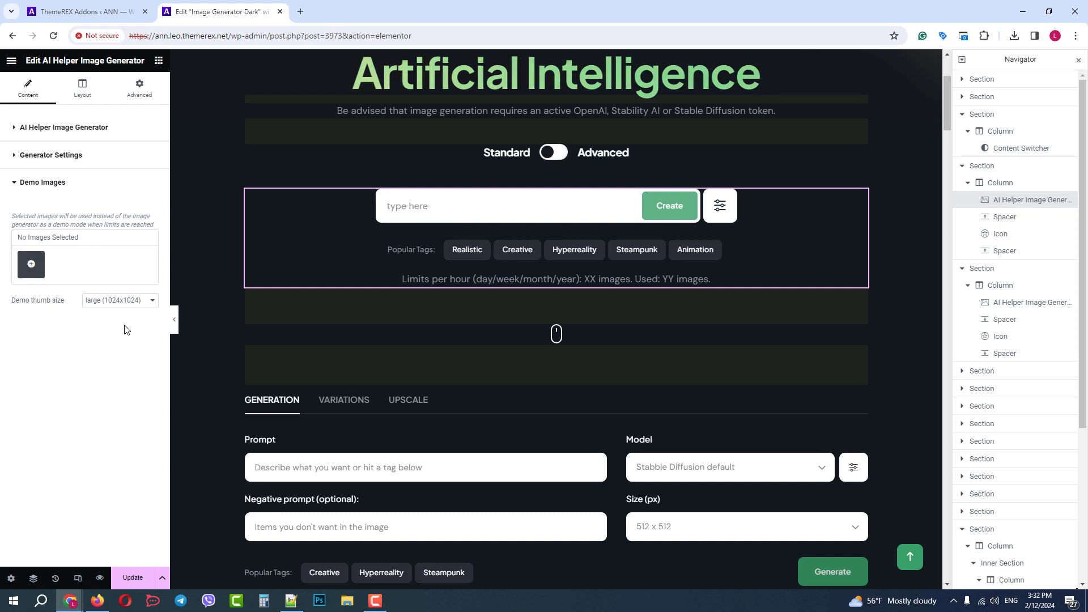
{"action": "left_click", "coordinate": [133, 580]}
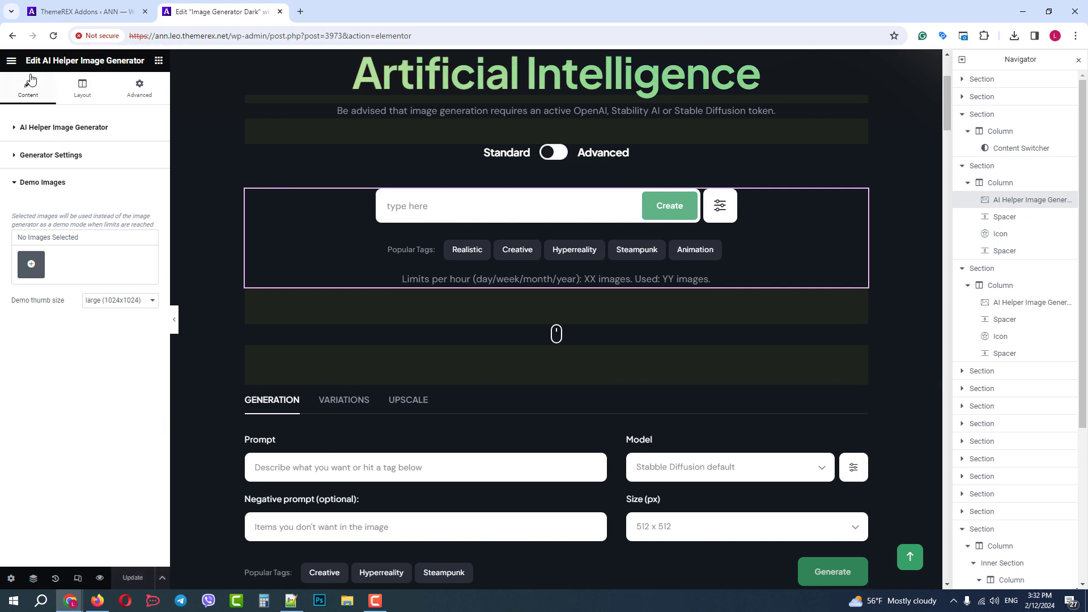
{"action": "left_click", "coordinate": [12, 61]}
On the live page, generate images from the Realistic tag plus 'clear underwater world'.
{"action": "left_click", "coordinate": [61, 279]}
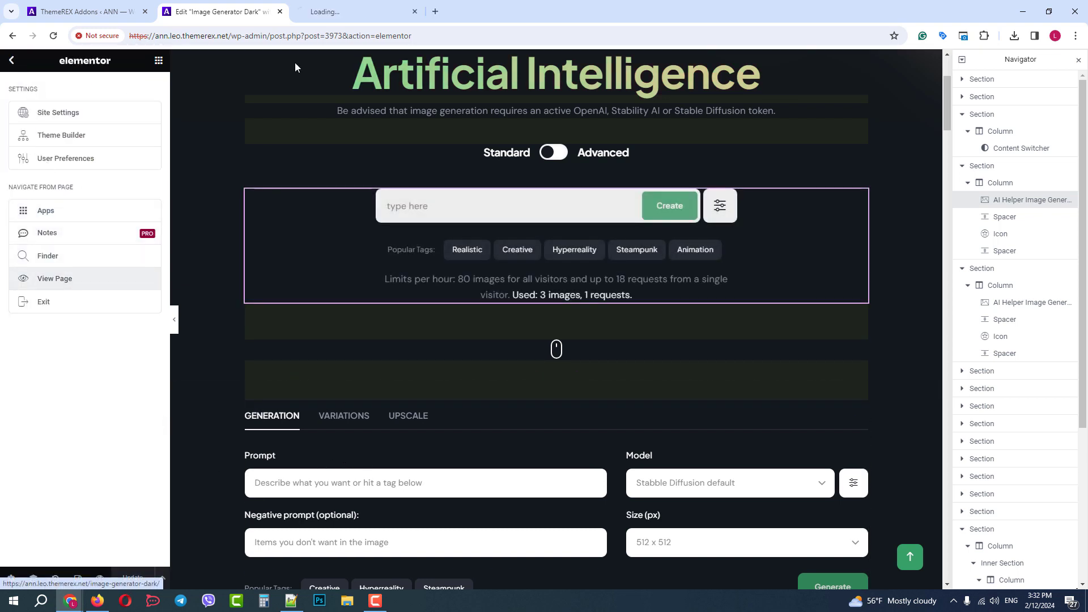
{"action": "left_click", "coordinate": [347, 12]}
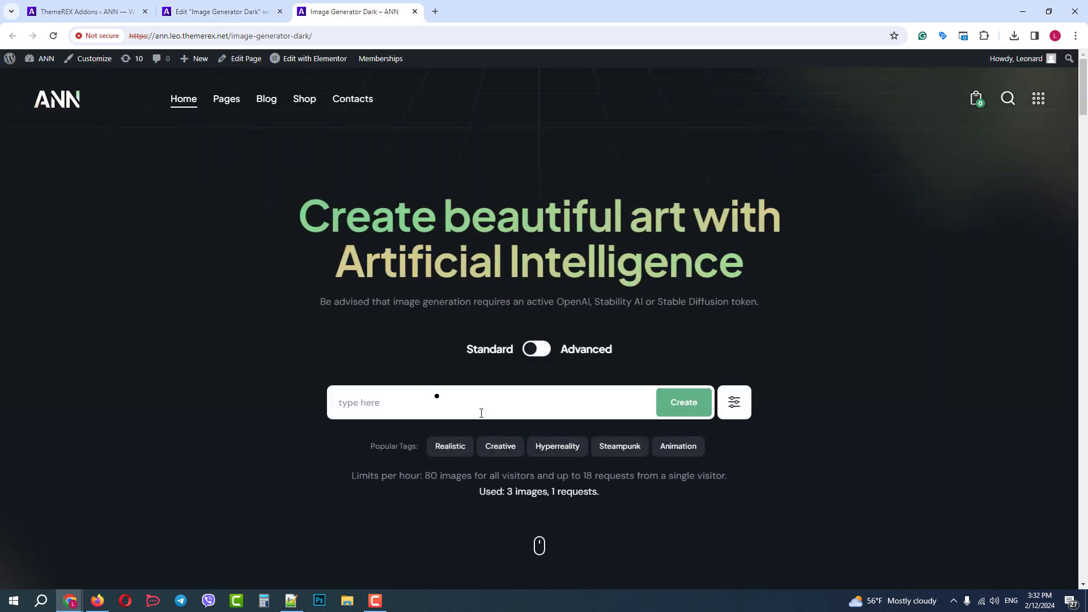
{"action": "left_click", "coordinate": [455, 447]}
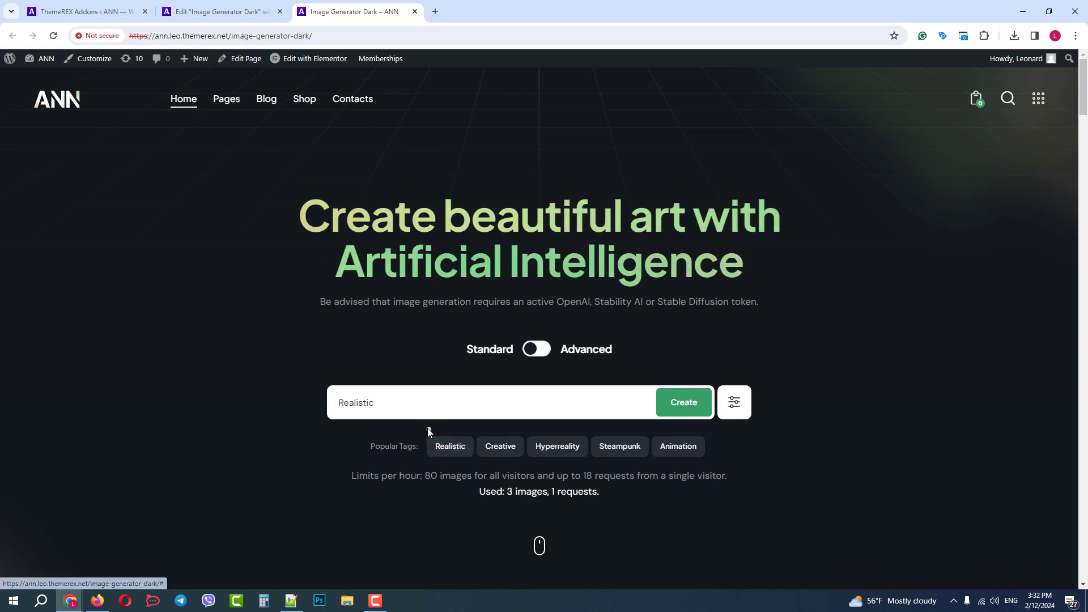
{"action": "type", "text": "clear un"}
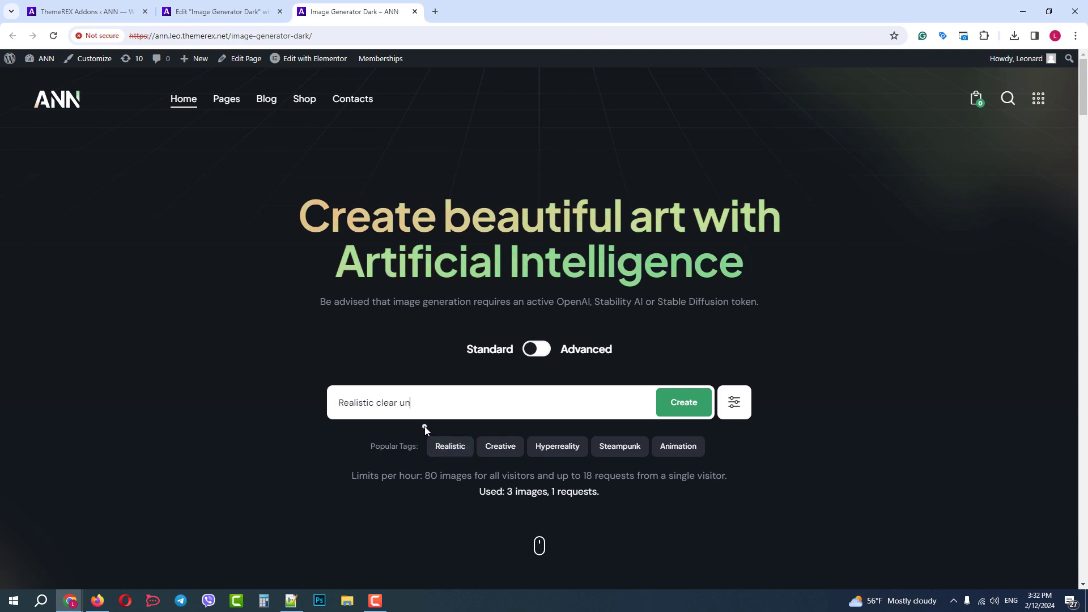
{"action": "type", "text": "derwater"}
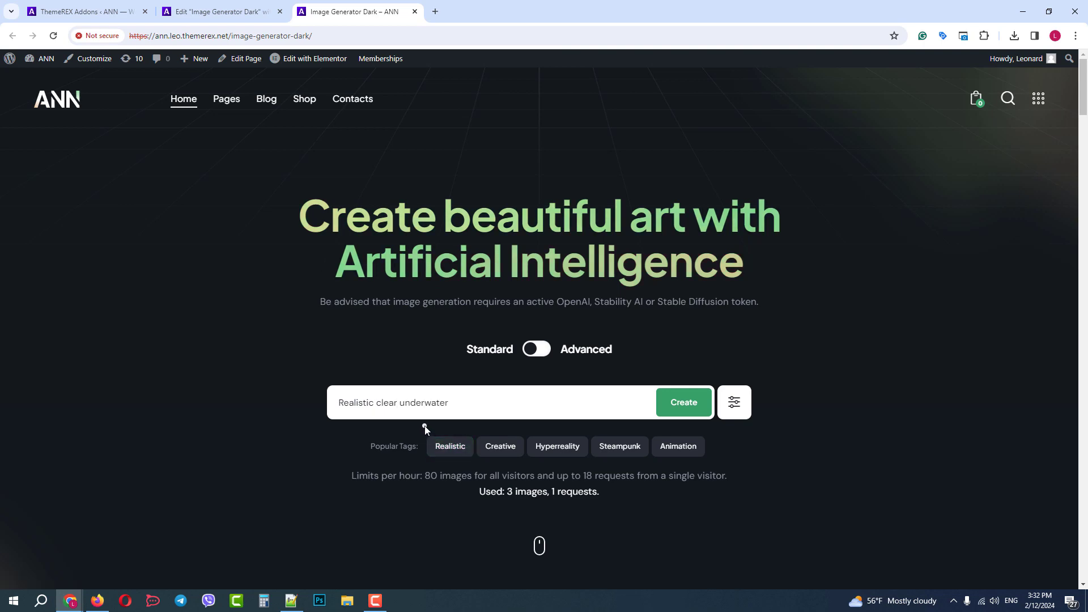
{"action": "type", "text": " world"}
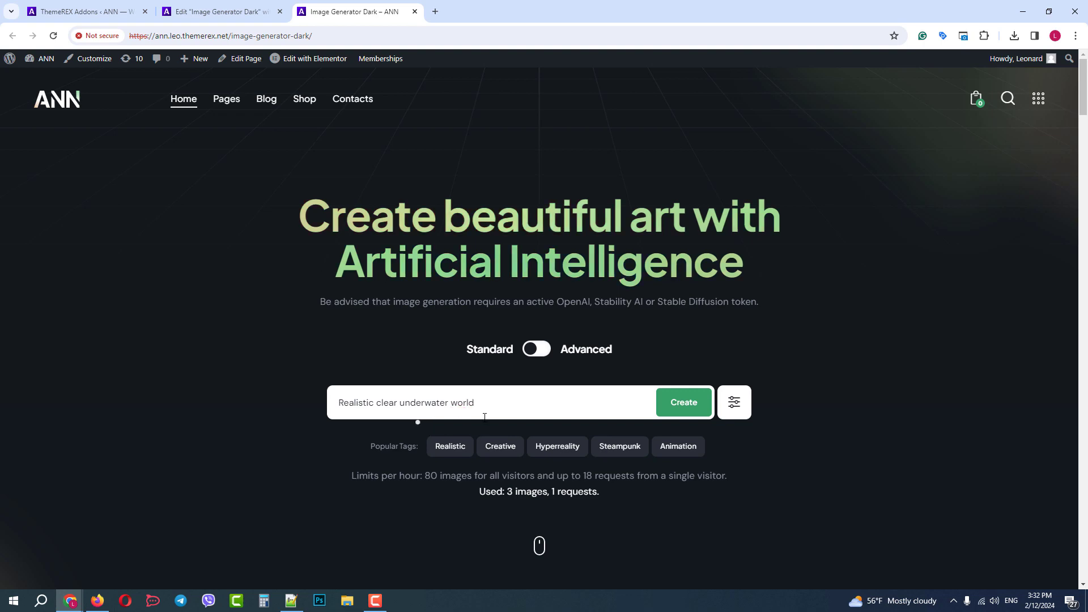
{"action": "left_click", "coordinate": [734, 403]}
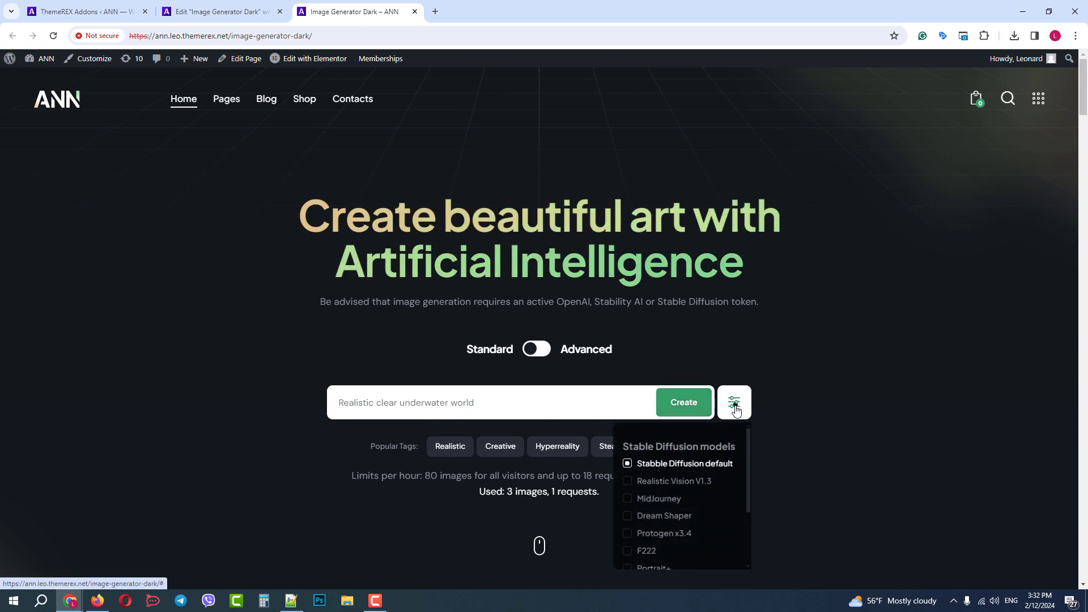
{"action": "left_click", "coordinate": [683, 405]}
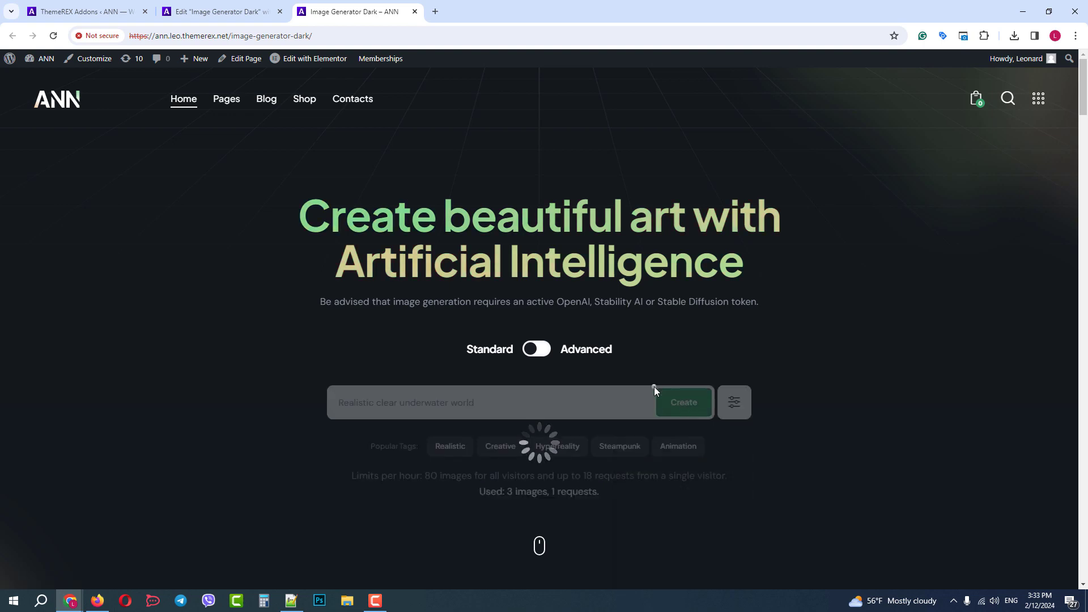
{"action": "scroll", "coordinate": [654, 381], "scroll_direction": "down", "scroll_amount": 5}
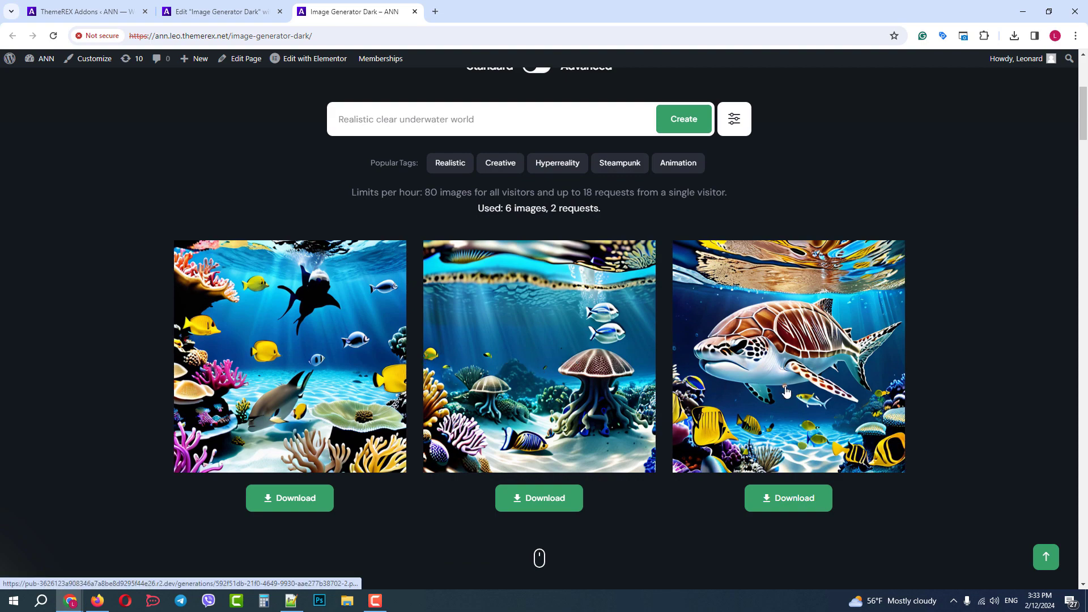
{"action": "scroll", "coordinate": [773, 331], "scroll_direction": "up", "scroll_amount": 3}
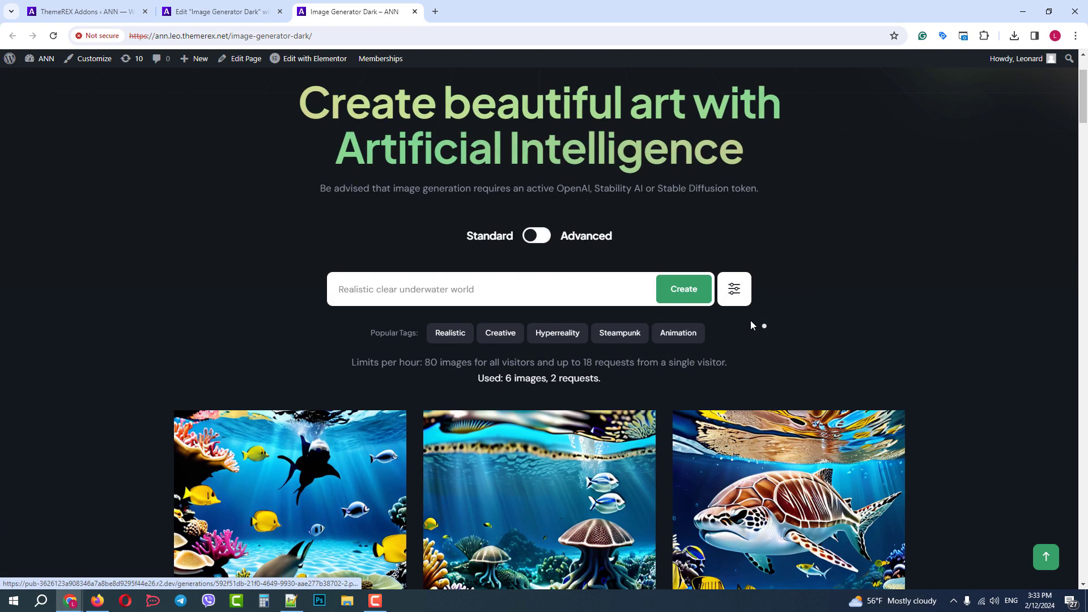
In Advanced mode, enter 'realistic underwater world with clear sea', negative prompt 'corals', size 1024 x 1024.
{"action": "left_click", "coordinate": [544, 234]}
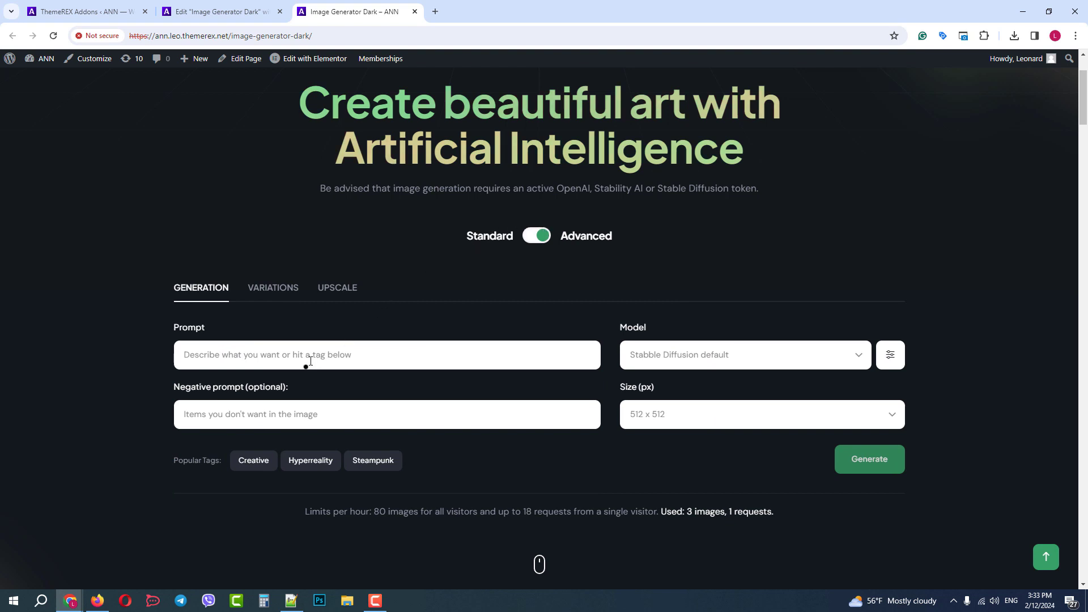
{"action": "left_click", "coordinate": [312, 357]}
{"action": "type", "text": "realis"}
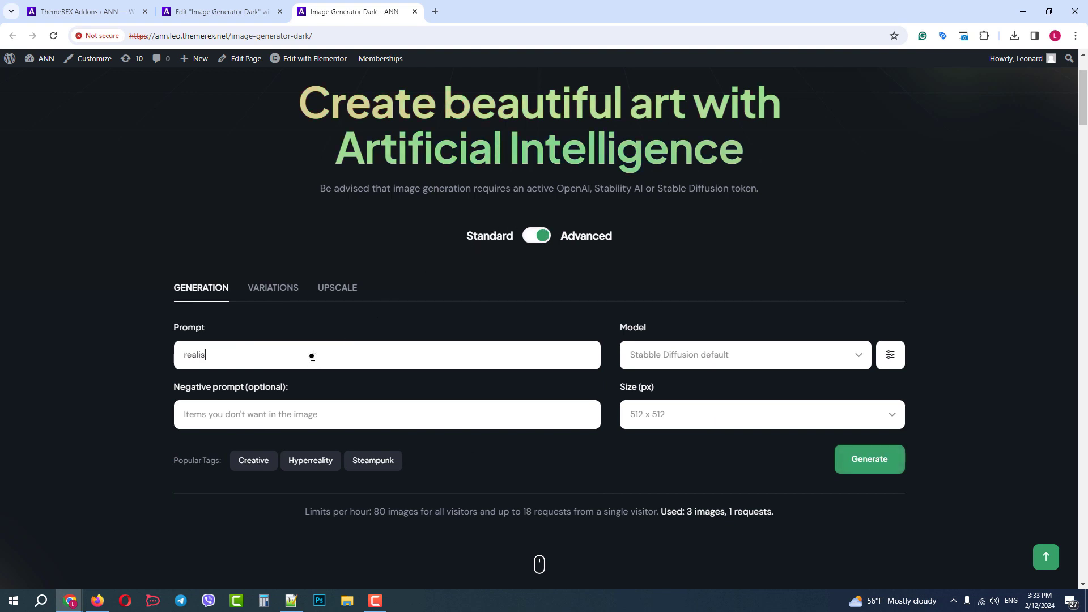
{"action": "type", "text": "tic underwater world with clear sea"}
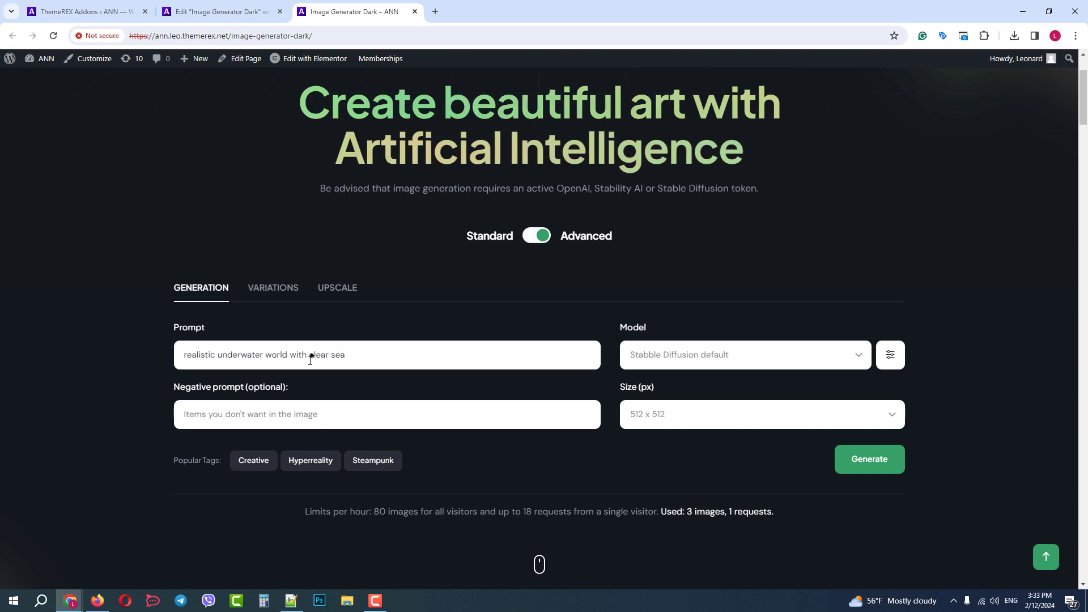
{"action": "left_click", "coordinate": [703, 361]}
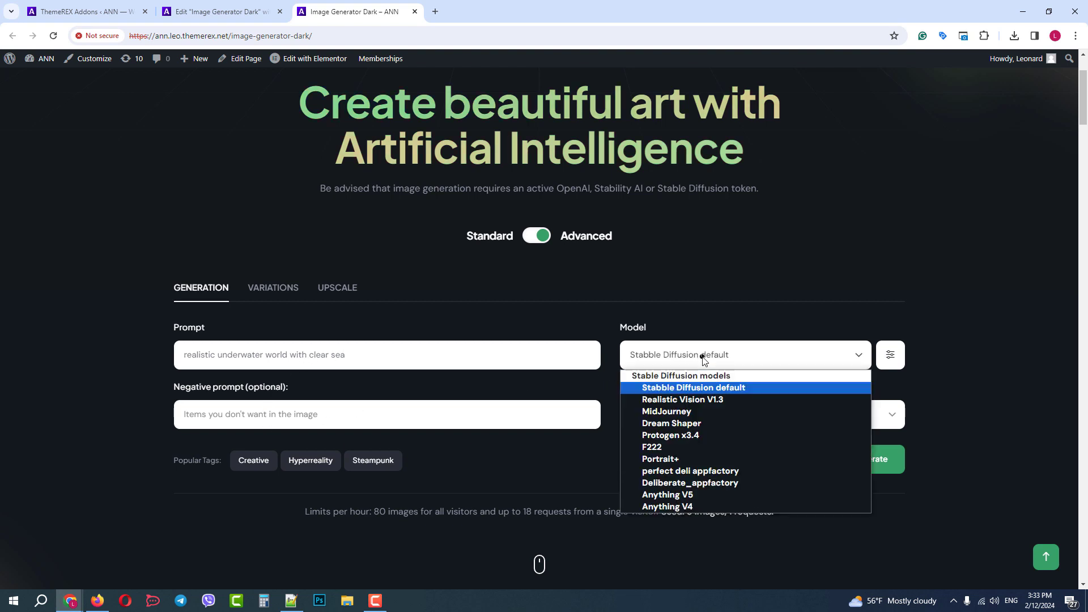
{"action": "left_click", "coordinate": [703, 361]}
{"action": "left_click", "coordinate": [267, 411]}
{"action": "type", "text": "corals"}
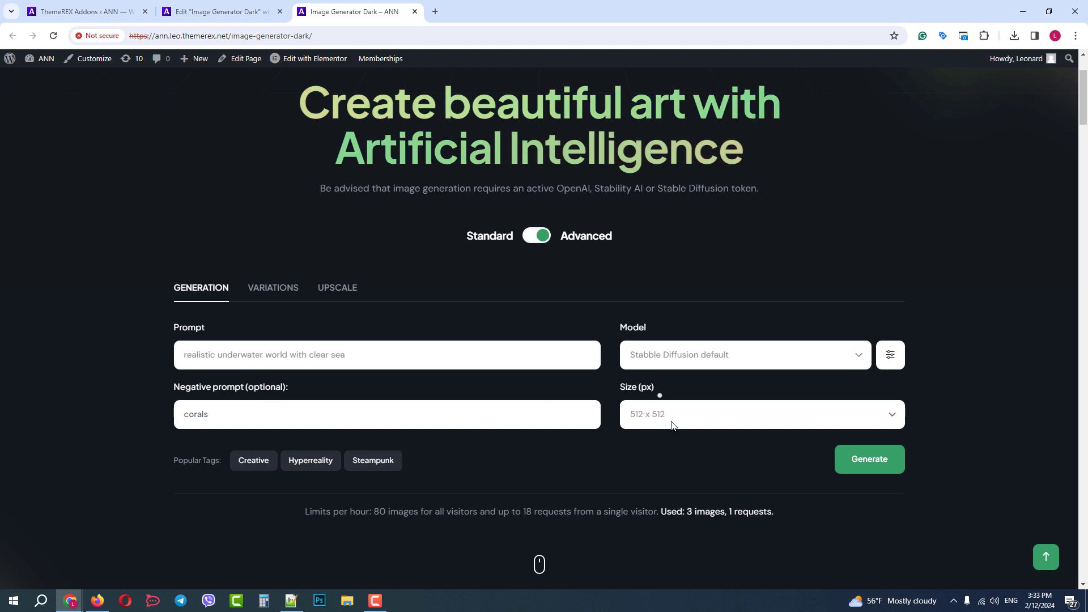
{"action": "left_click", "coordinate": [673, 422]}
{"action": "left_click", "coordinate": [678, 458]}
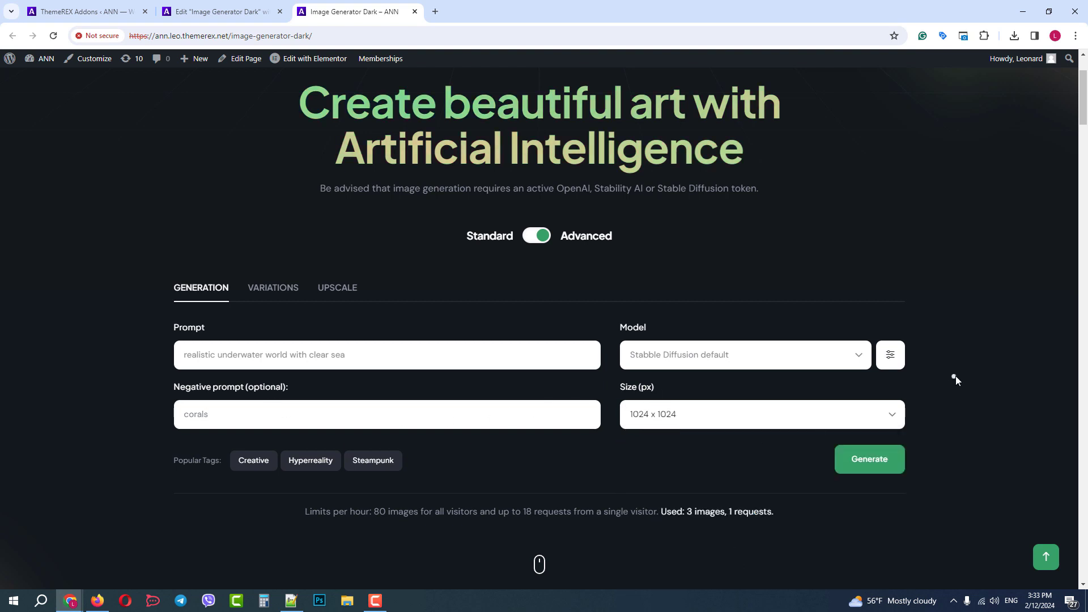
Raise the guidance scale and inference steps, then generate the three underwater images.
{"action": "scroll", "coordinate": [956, 375], "scroll_direction": "down", "scroll_amount": 3}
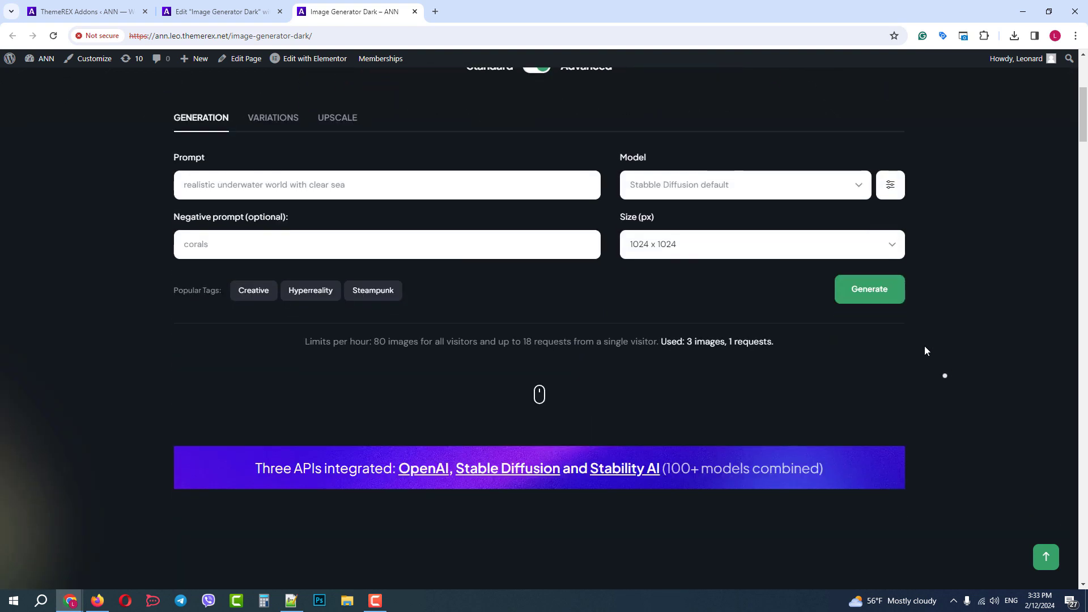
{"action": "left_click", "coordinate": [892, 189]}
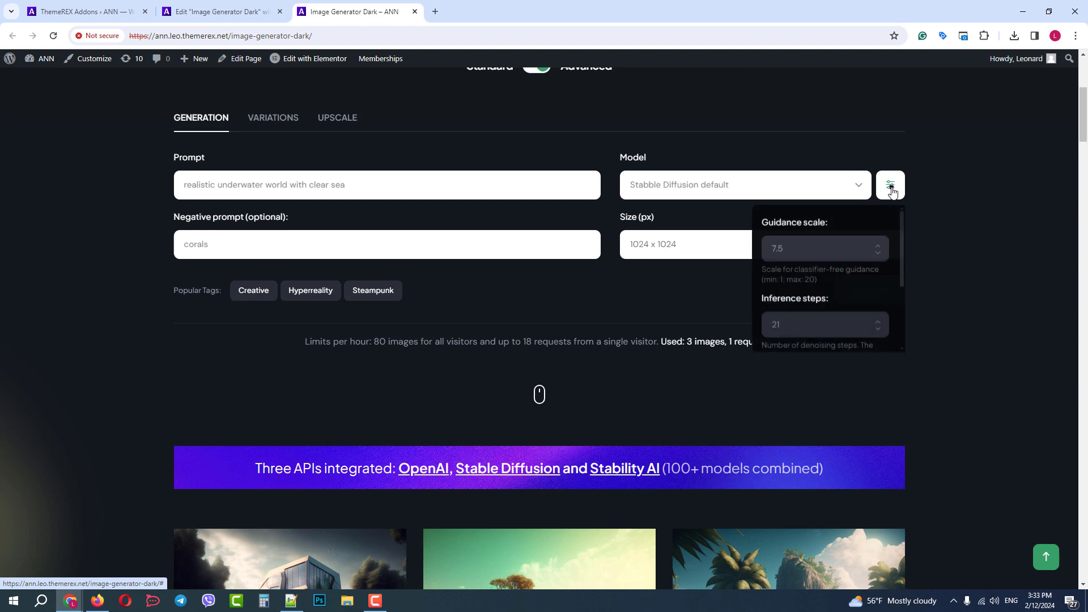
{"action": "left_click", "coordinate": [878, 245]}
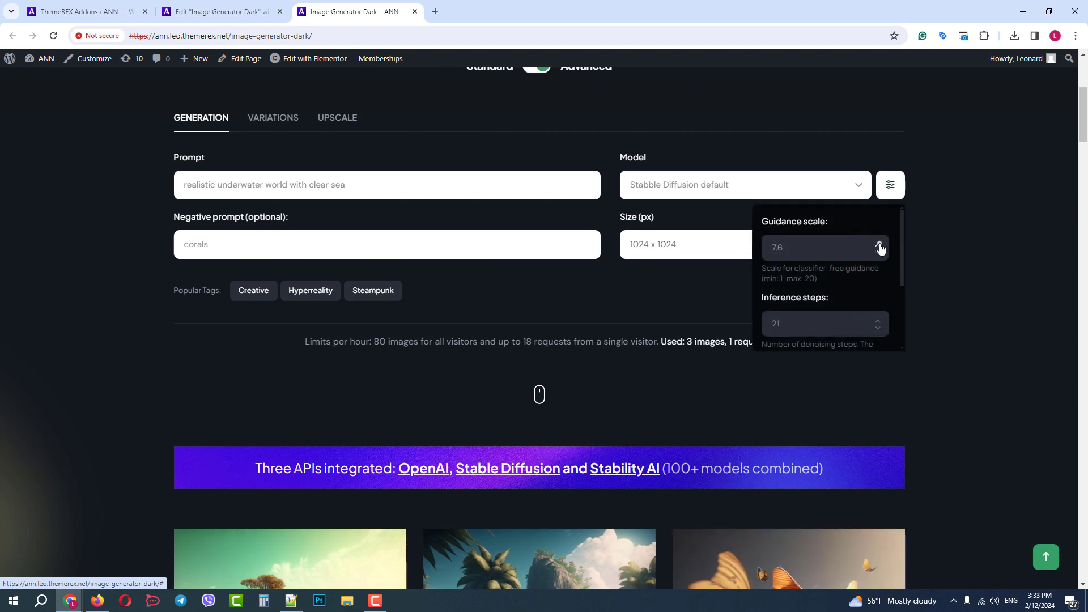
{"action": "left_click", "coordinate": [878, 321]}
{"action": "left_click", "coordinate": [737, 301]}
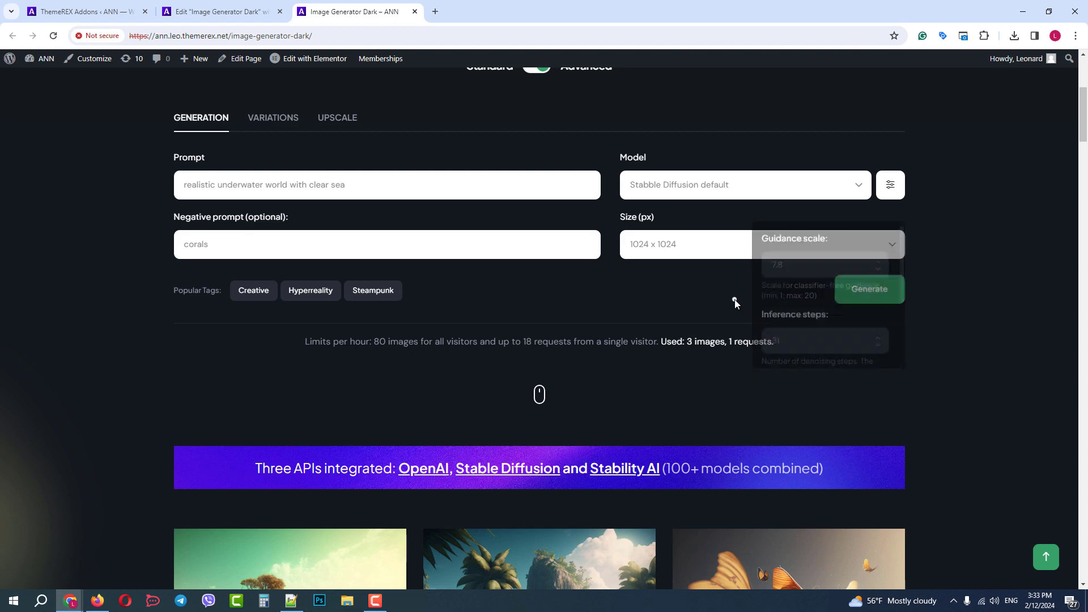
{"action": "left_click", "coordinate": [879, 288]}
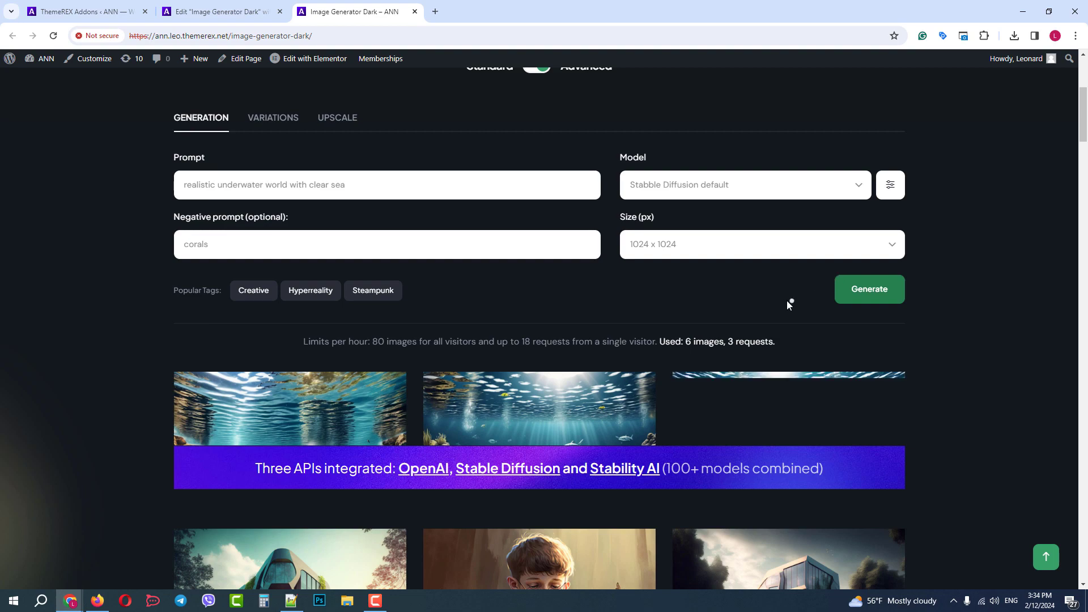
{"action": "scroll", "coordinate": [765, 294], "scroll_direction": "down", "scroll_amount": 2}
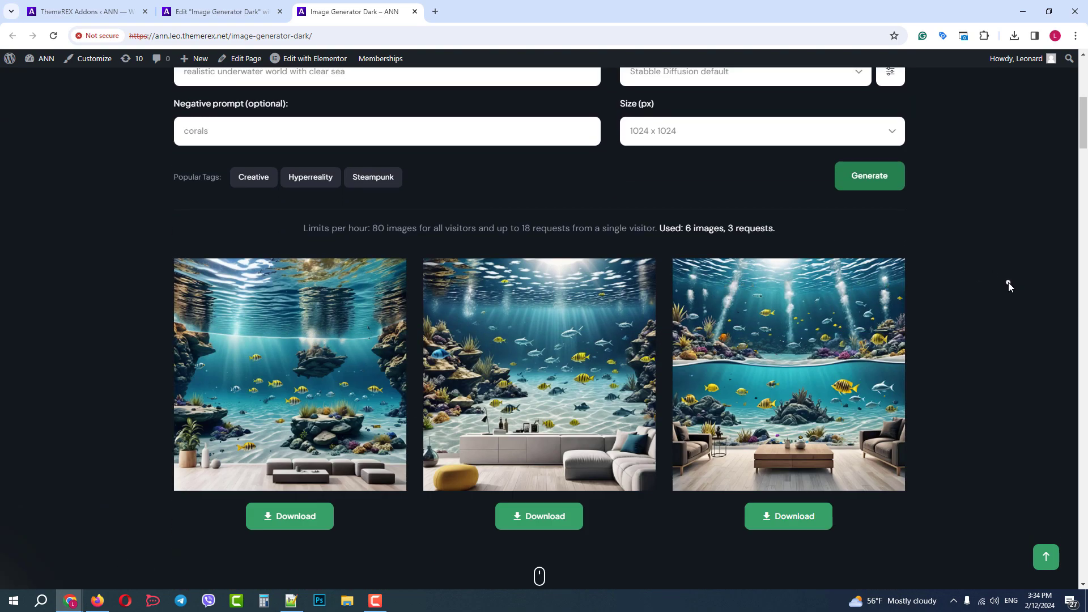
{"action": "scroll", "coordinate": [1009, 285], "scroll_direction": "up", "scroll_amount": 5}
Upload Screenshot_5.png in the Variations form with the default model, then move to Upscale.
{"action": "left_click", "coordinate": [287, 288]}
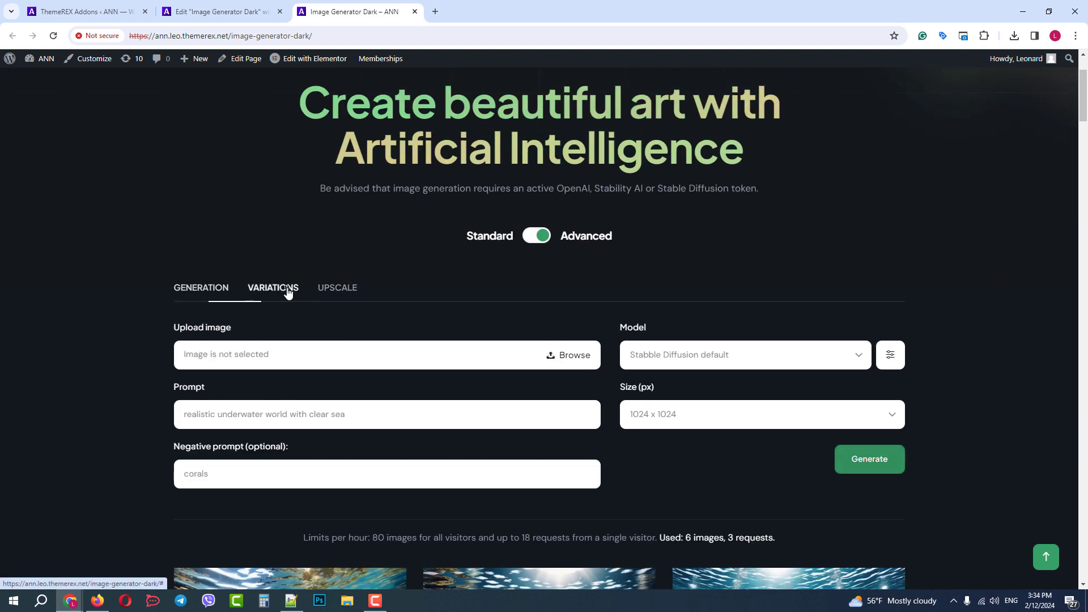
{"action": "scroll", "coordinate": [450, 258], "scroll_direction": "down", "scroll_amount": 1}
{"action": "left_click", "coordinate": [573, 298]}
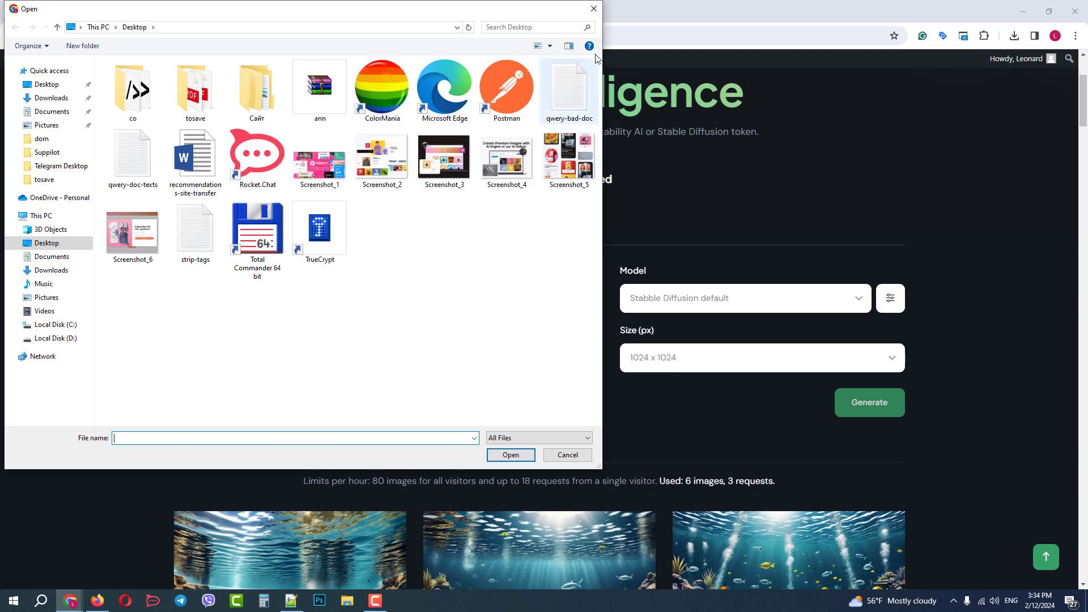
{"action": "double_click", "coordinate": [557, 146]}
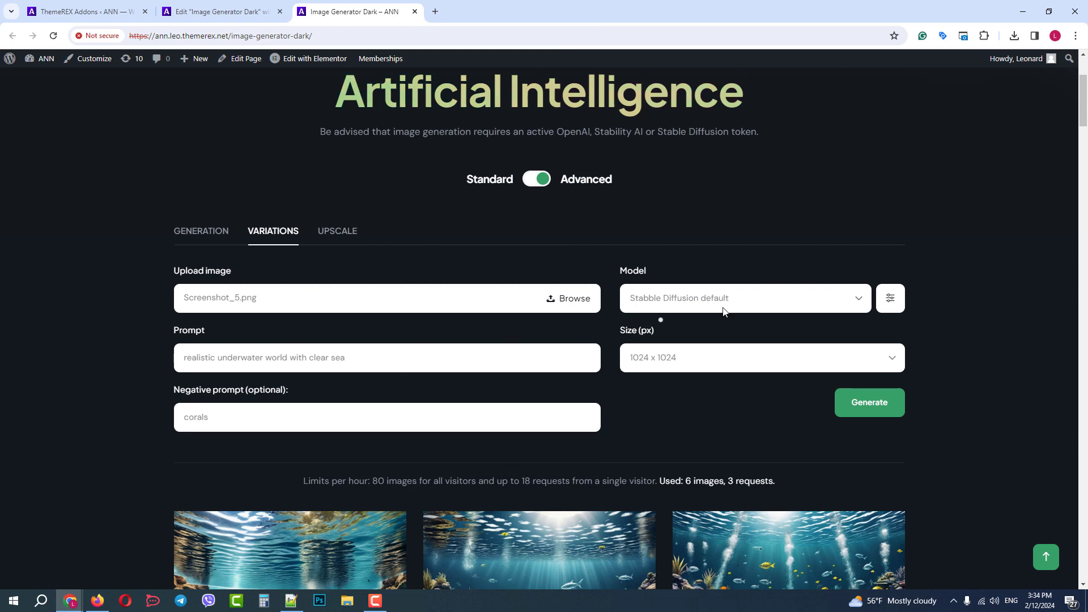
{"action": "left_click", "coordinate": [864, 305]}
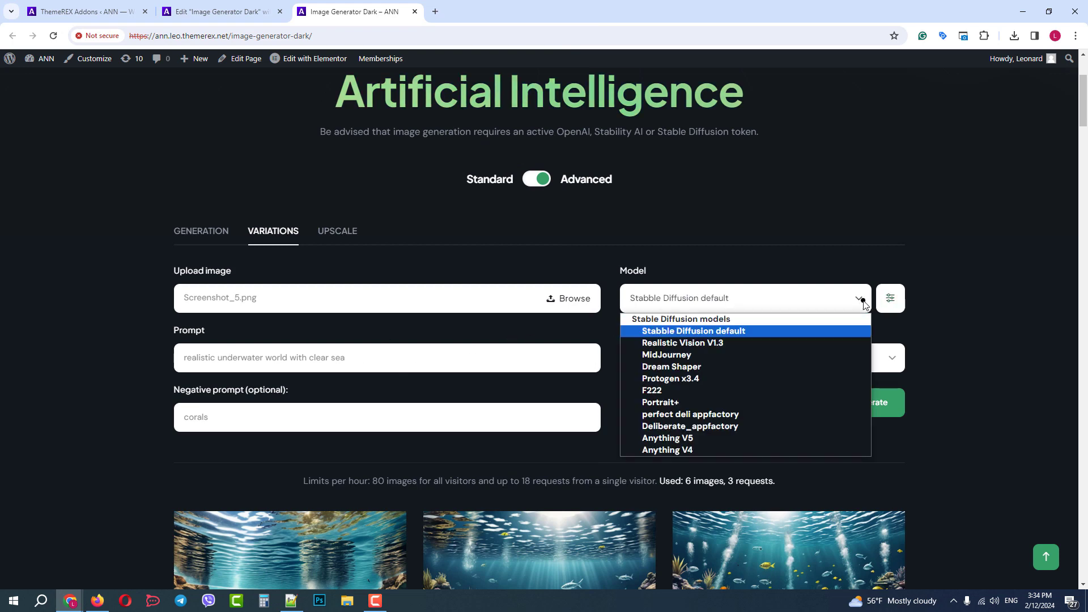
{"action": "left_click", "coordinate": [864, 305]}
{"action": "scroll", "coordinate": [937, 322], "scroll_direction": "down", "scroll_amount": 1}
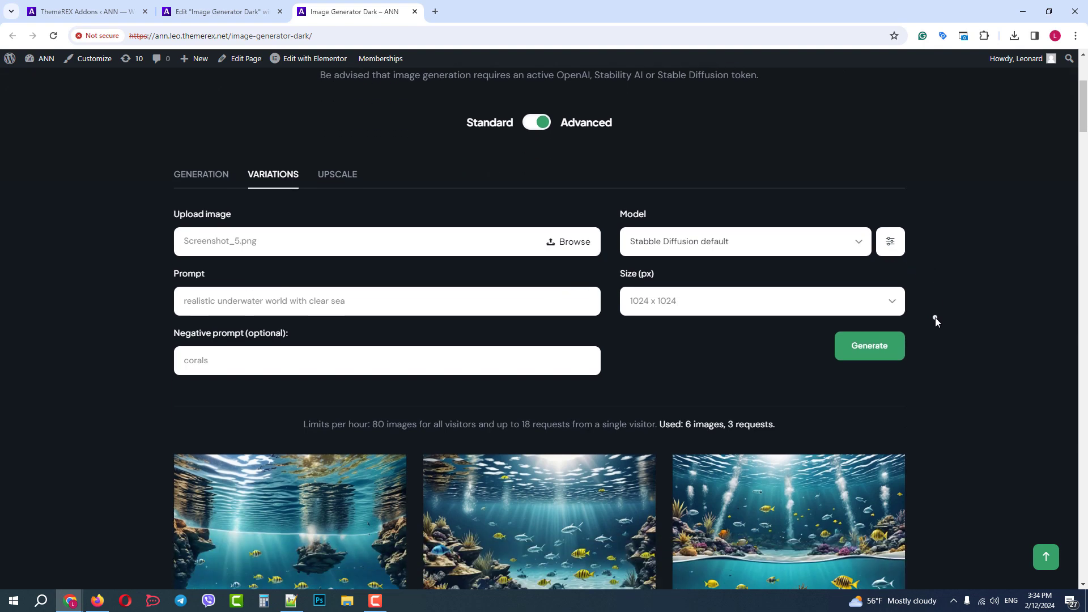
{"action": "left_click", "coordinate": [335, 176]}
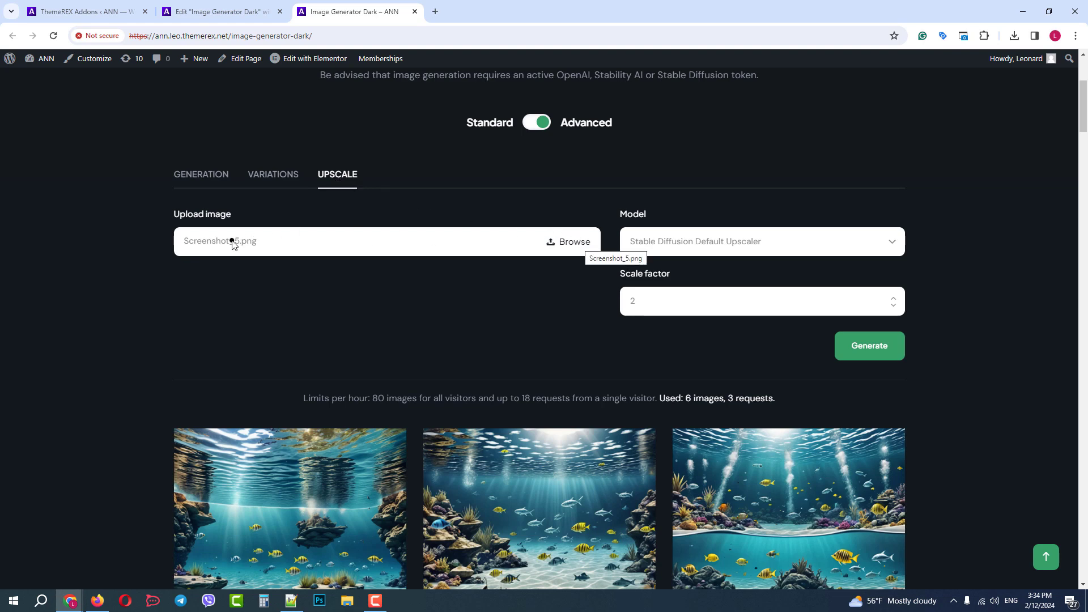
Keep the Default Upscaler, raise the scale factor to 4, and try upscaling.
{"action": "left_click", "coordinate": [727, 246]}
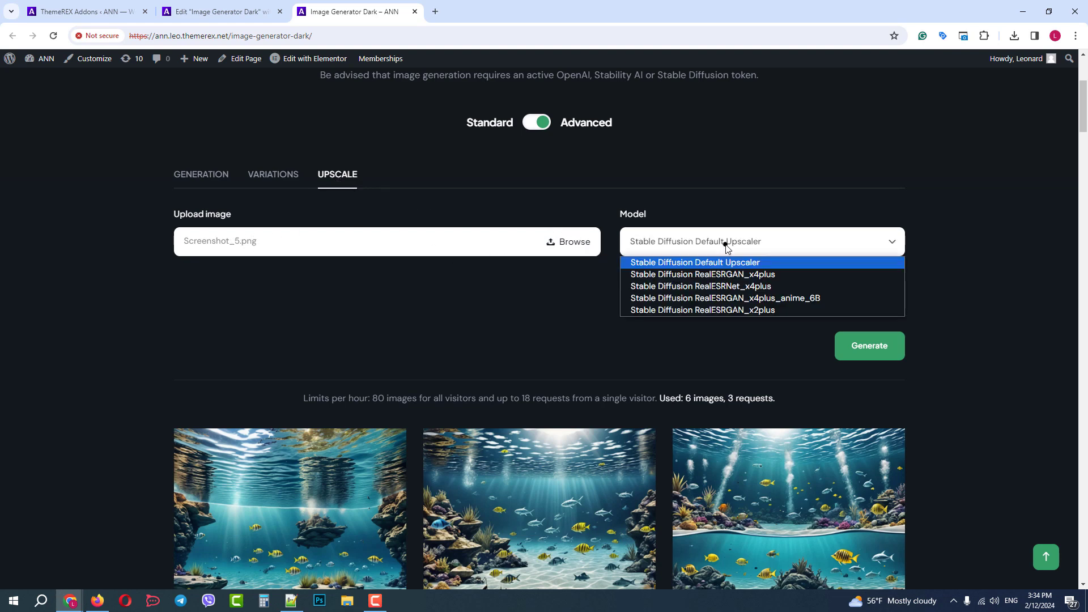
{"action": "left_click", "coordinate": [726, 247]}
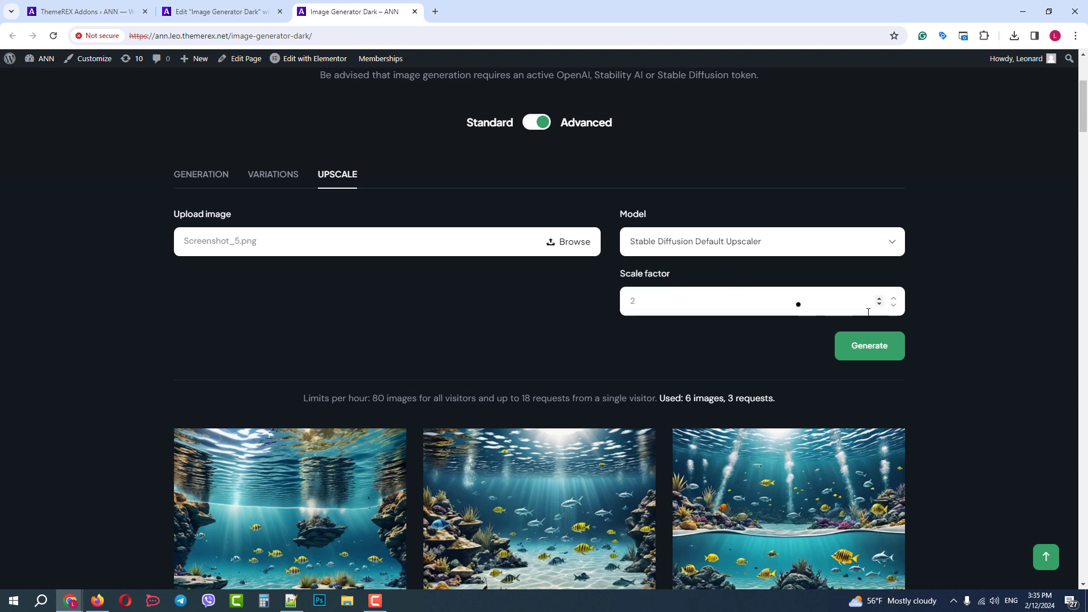
{"action": "left_click", "coordinate": [896, 298]}
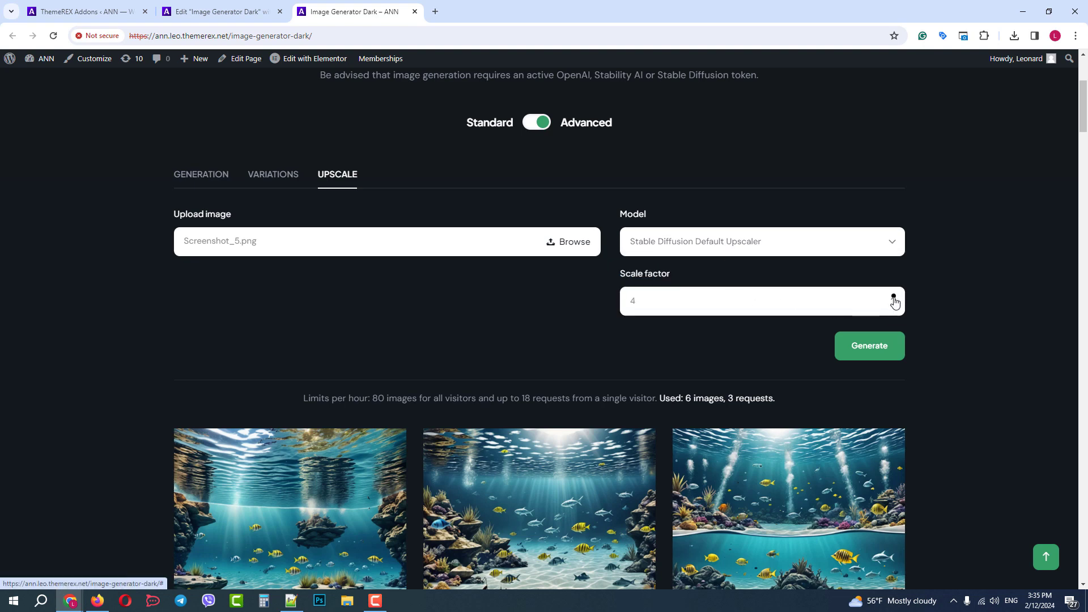
{"action": "left_click", "coordinate": [868, 347]}
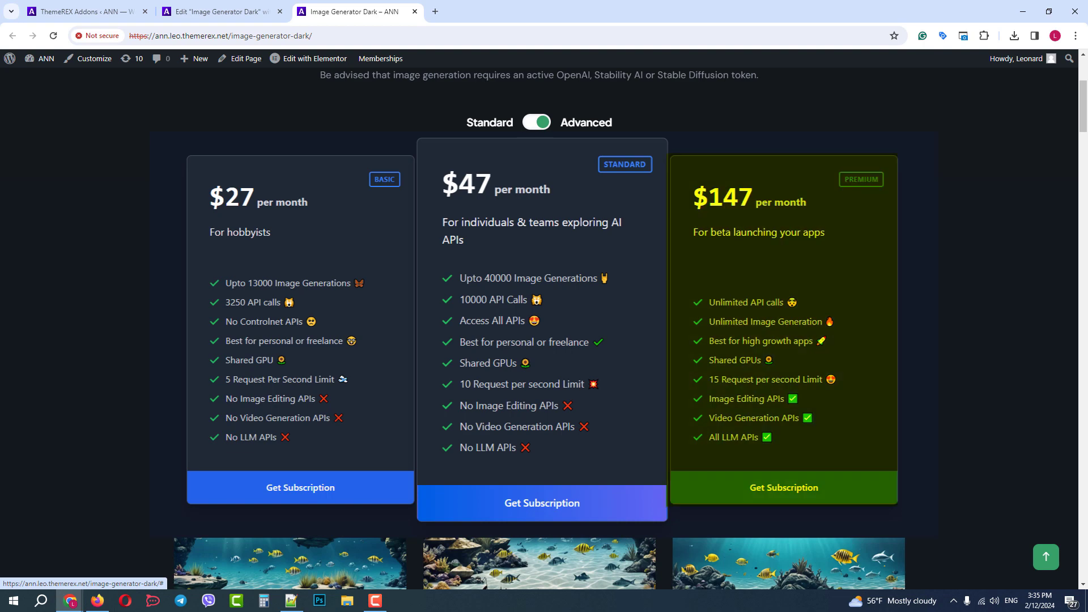
{"action": "scroll", "coordinate": [789, 244], "scroll_direction": "up", "scroll_amount": 4}
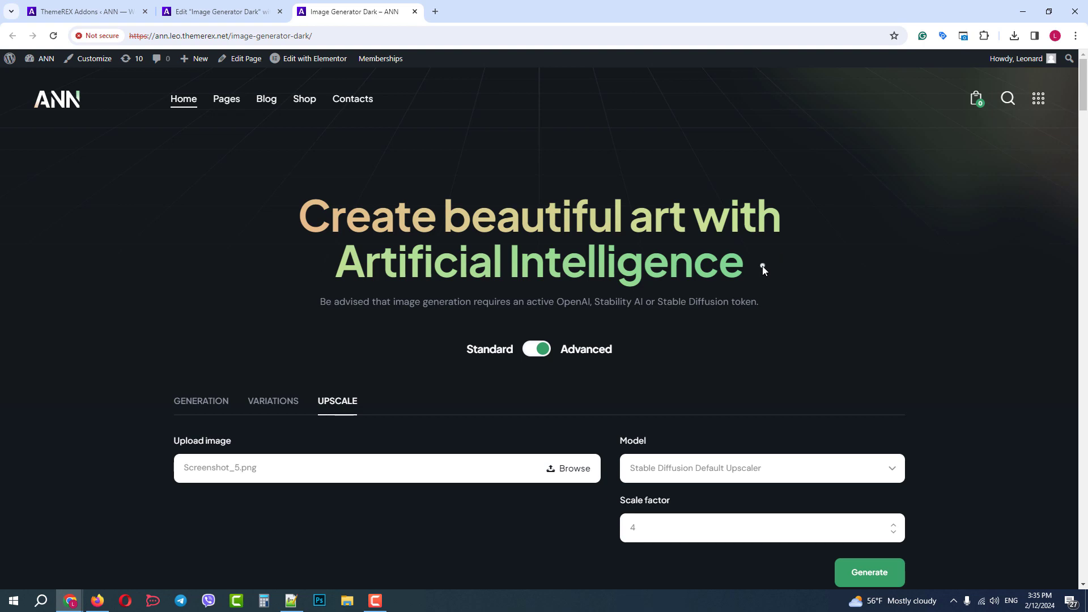
From the admin dashboard, go to Memberships, dismiss the layout notice, and open the Trial and Premium levels list.
{"action": "mouse_move", "coordinate": [41, 60]}
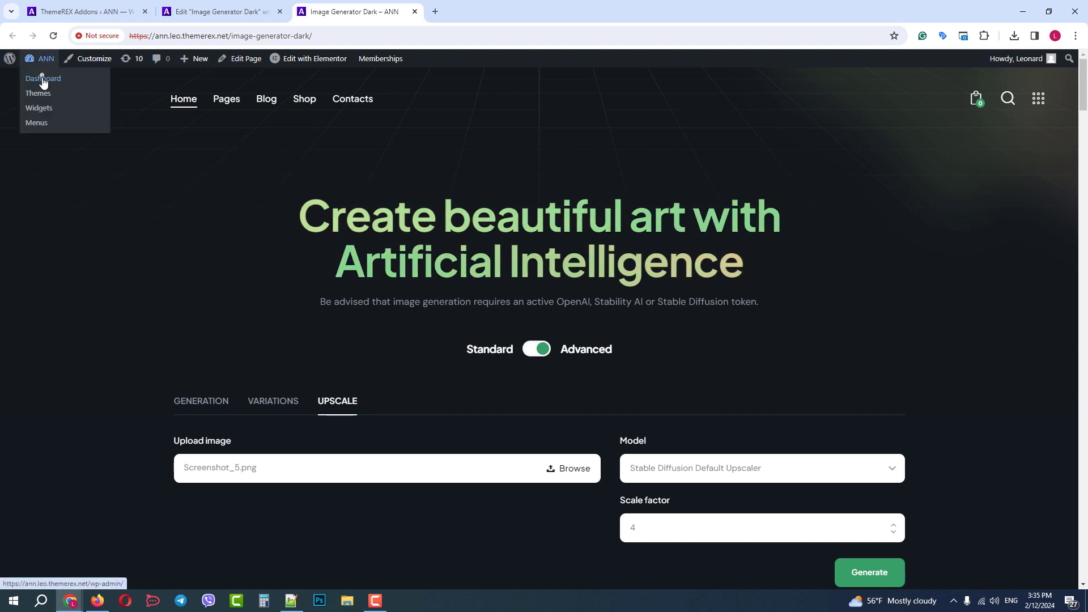
{"action": "left_click", "coordinate": [42, 79]}
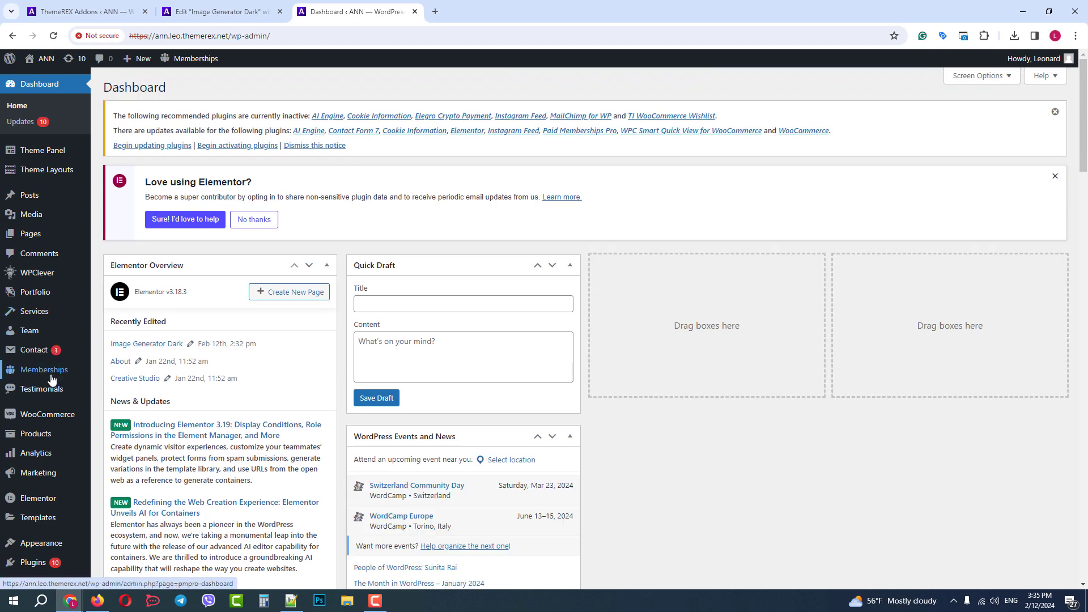
{"action": "left_click", "coordinate": [51, 376]}
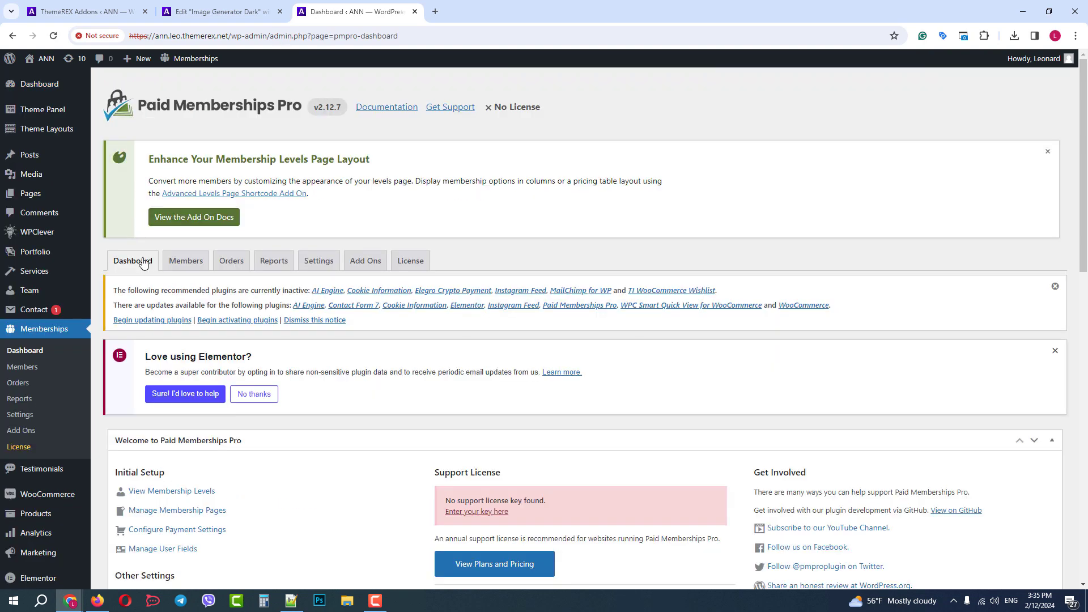
{"action": "left_click", "coordinate": [1048, 152]}
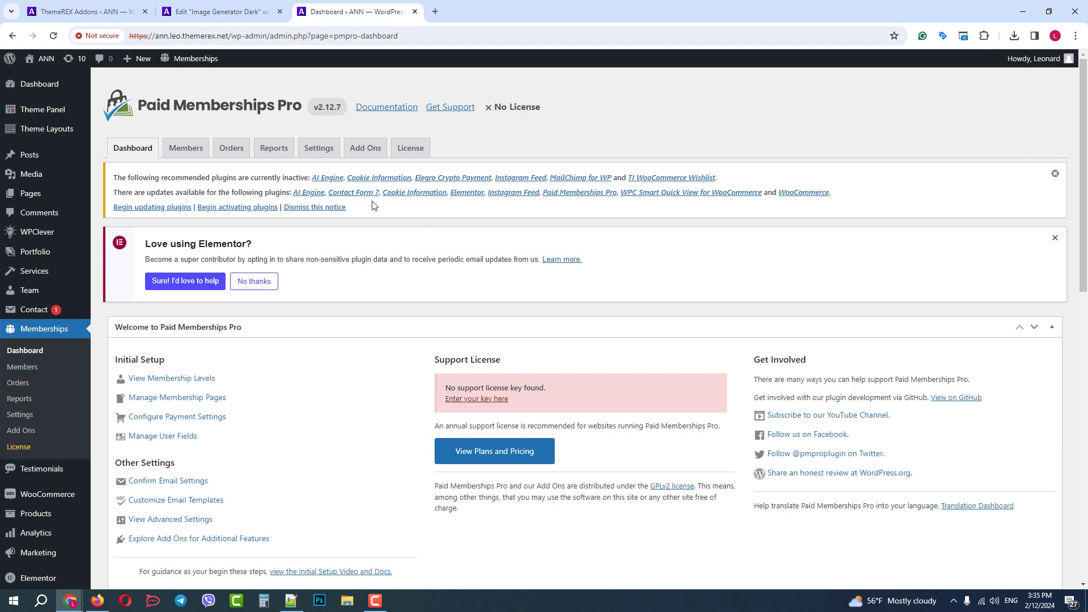
{"action": "left_click", "coordinate": [321, 150]}
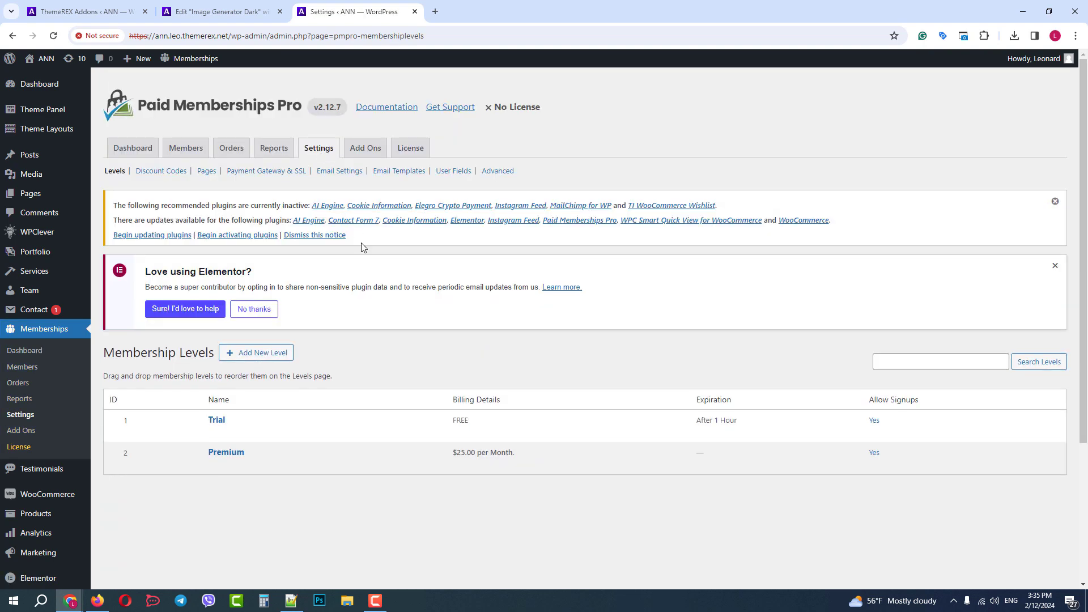
{"action": "scroll", "coordinate": [365, 247], "scroll_direction": "down", "scroll_amount": 1}
{"action": "left_click", "coordinate": [275, 297]}
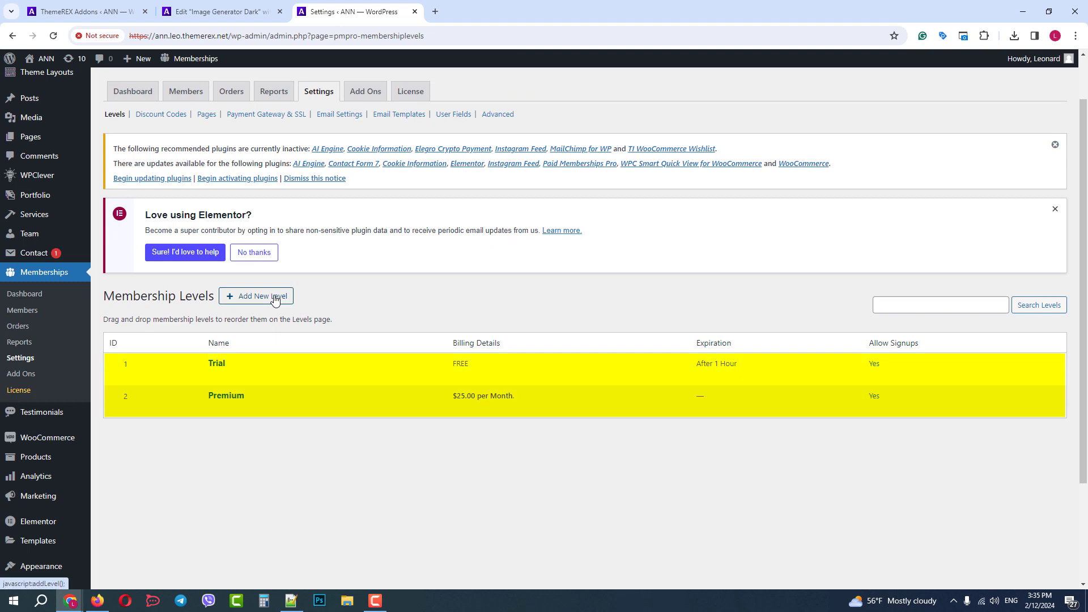